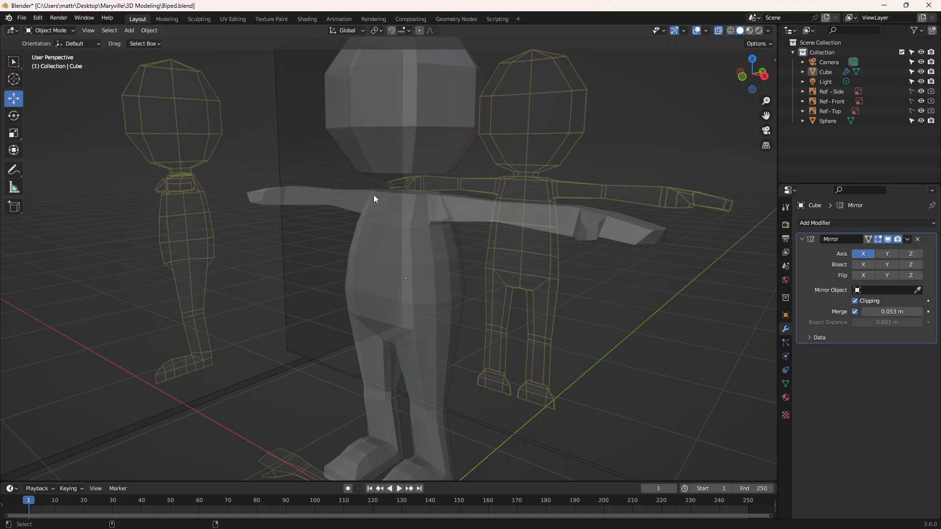
# Step: Switch the viewport to quad view and enter Edit Mode on the Sphere head with all its faces deselected
pyautogui.hotkey('ctrl', 'alt', 'q')
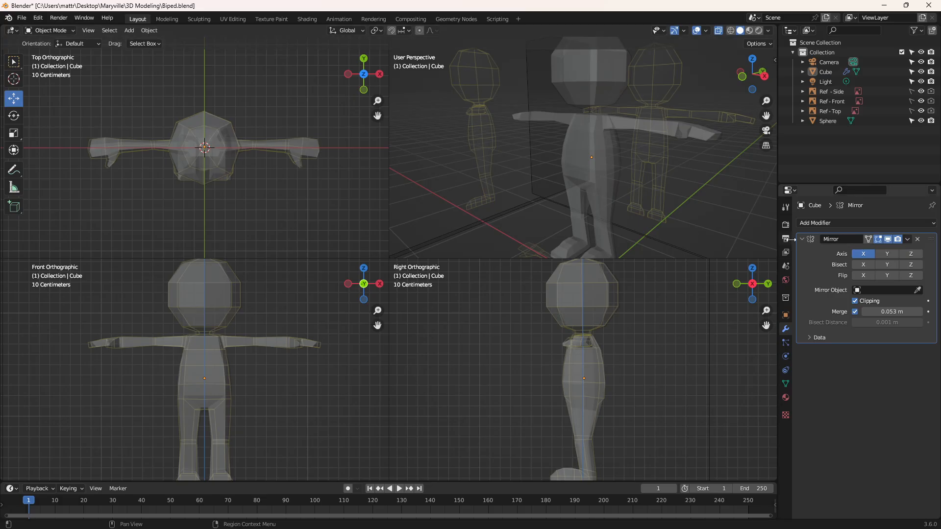
pyautogui.click(833, 121)
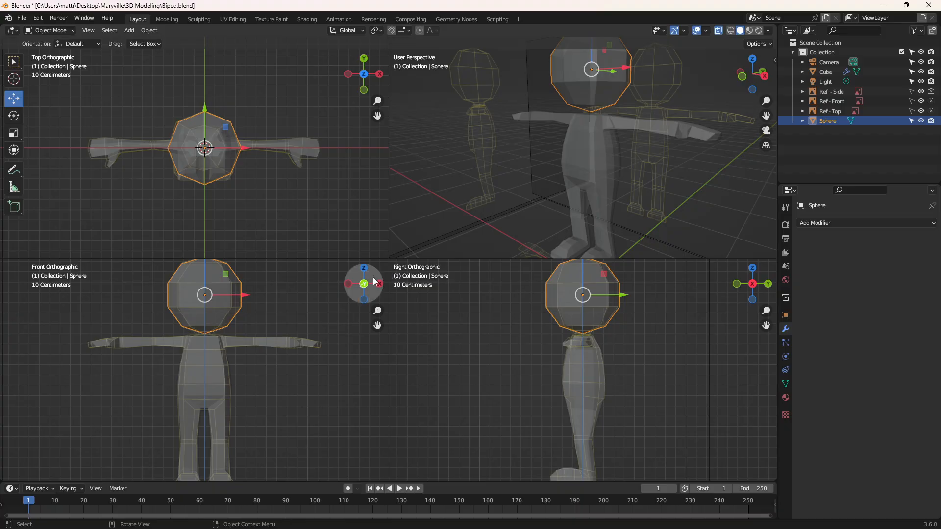
pyautogui.click(49, 30)
pyautogui.click(58, 51)
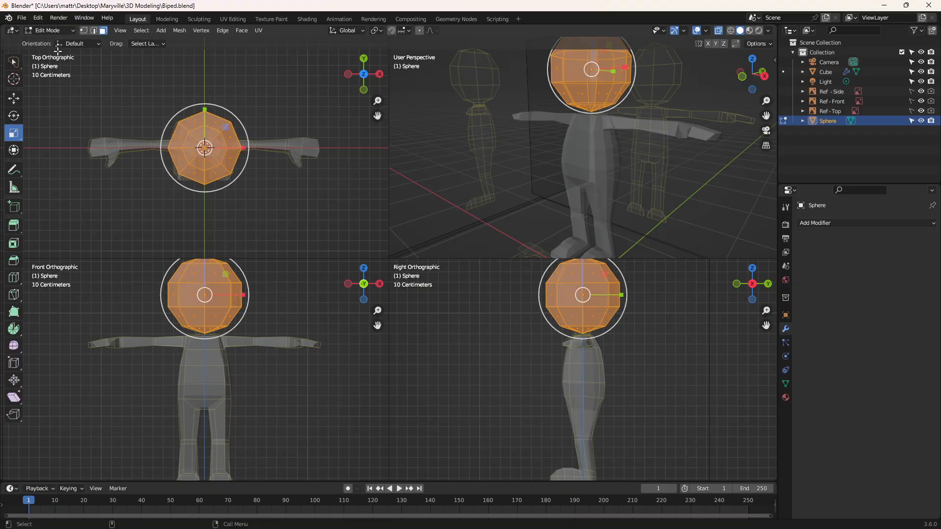
pyautogui.scroll(-1, 147, 205)
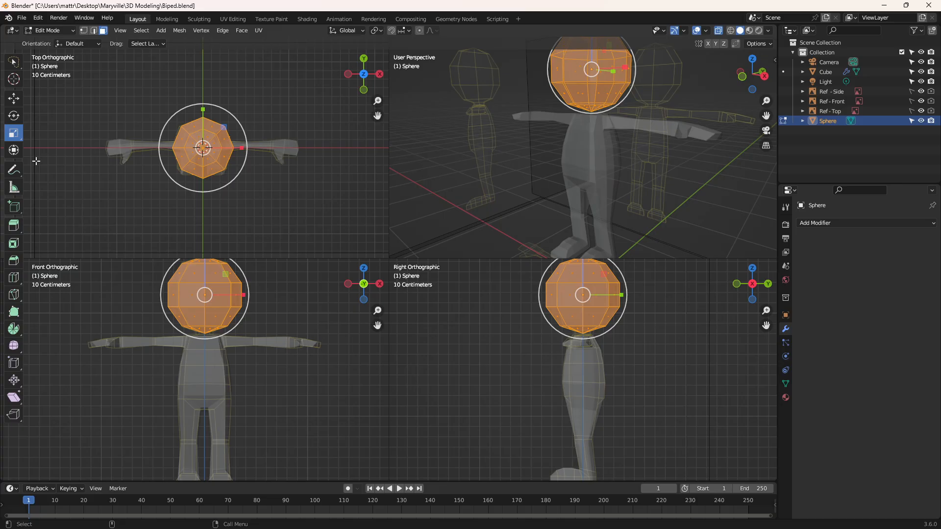
pyautogui.click(131, 274)
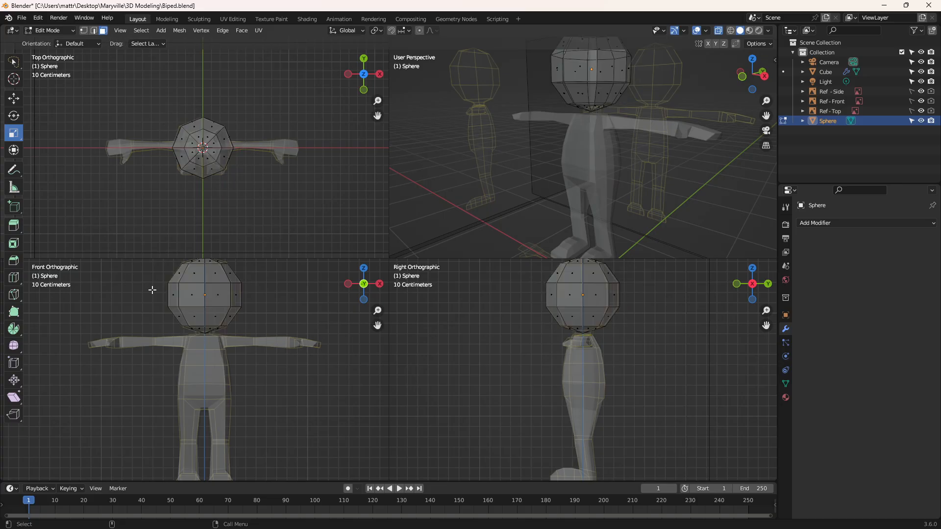
# Step: Box-select the faces on the negative X half of the head, delete them, and return to Object Mode
pyautogui.keyDown('shift'); pyautogui.moveTo(168, 283); pyautogui.dragTo(162, 306, button='middle'); pyautogui.keyUp('shift')
pyautogui.moveTo(139, 334); pyautogui.dragTo(206, 358)
pyautogui.click(15, 62)
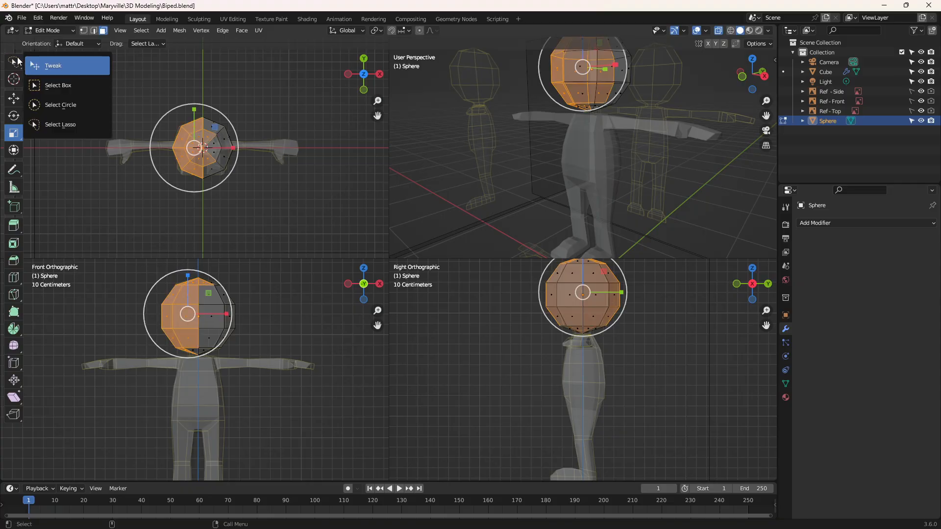
pyautogui.click(41, 86)
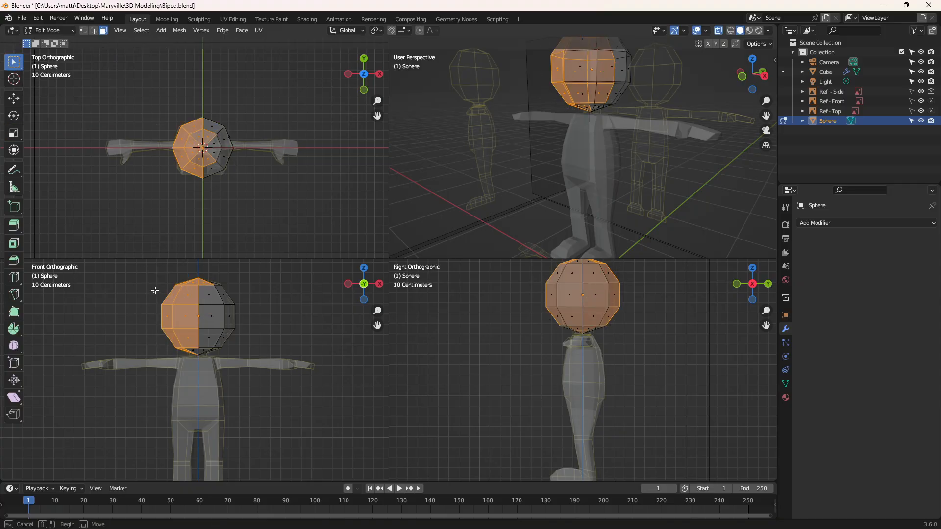
pyautogui.moveTo(135, 263); pyautogui.dragTo(192, 402)
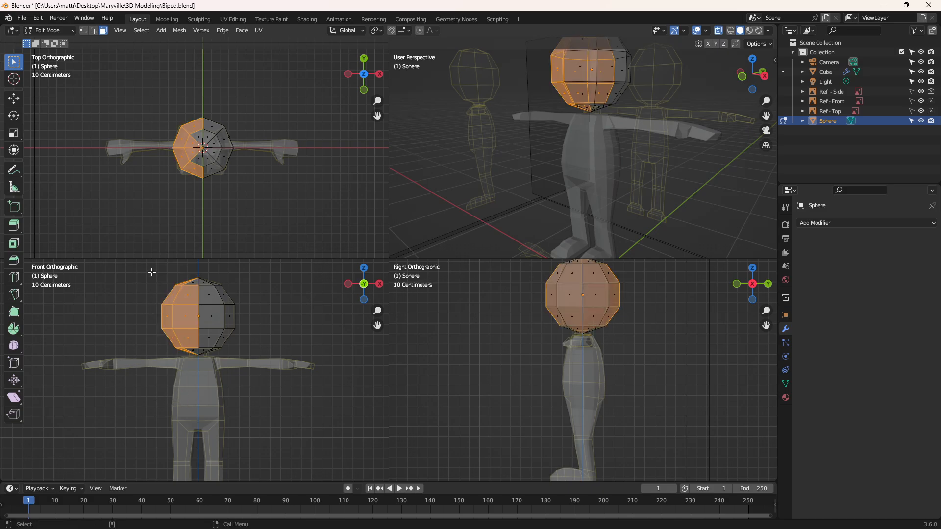
pyautogui.moveTo(152, 272); pyautogui.dragTo(196, 392)
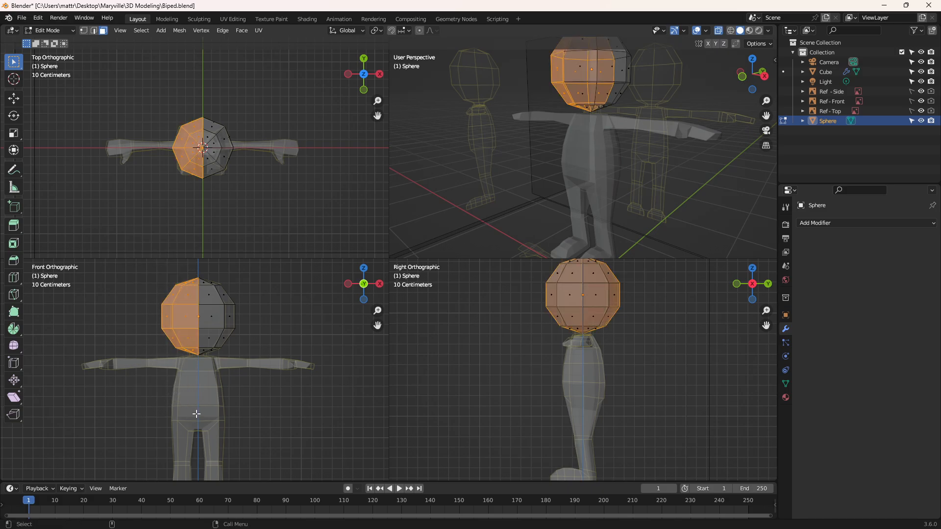
pyautogui.press('x')
pyautogui.click(181, 414)
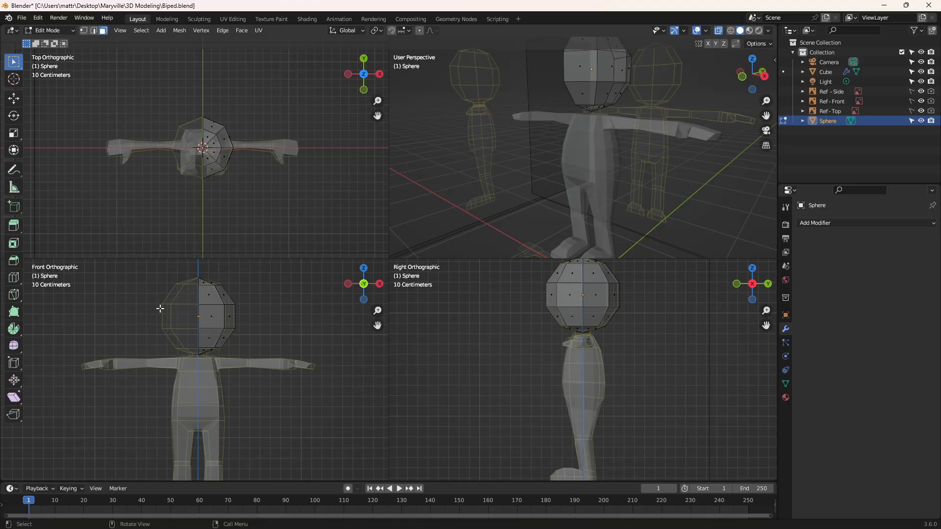
pyautogui.click(72, 31)
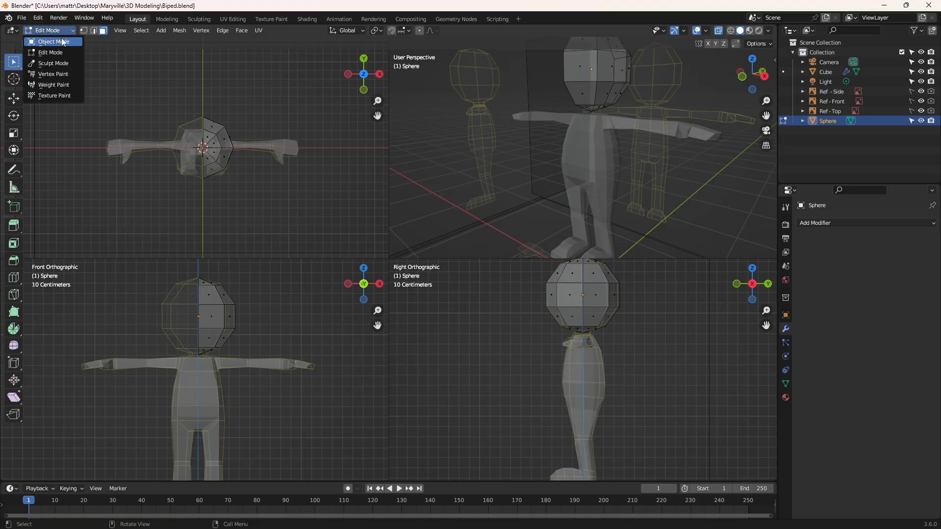
pyautogui.click(60, 41)
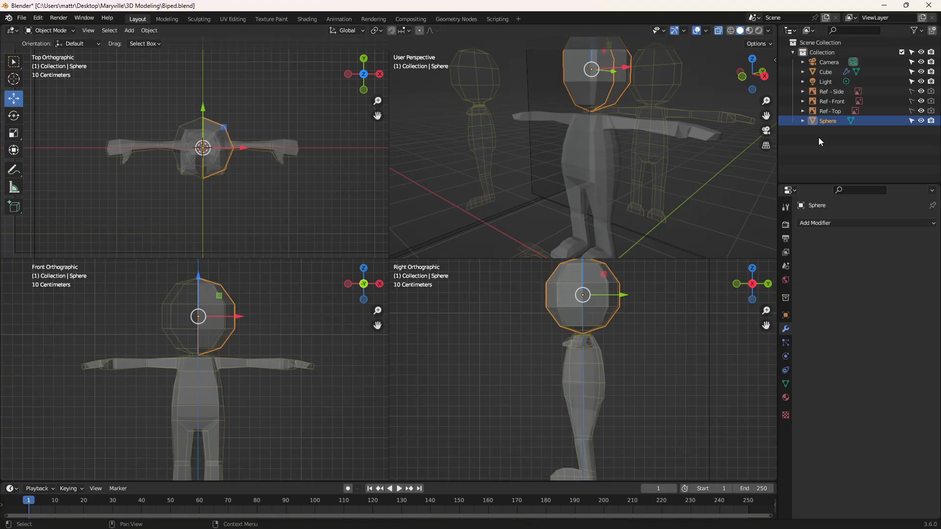
# Step: Try to join the Cube body and the half head with Sphere as the active object
pyautogui.click(832, 73)
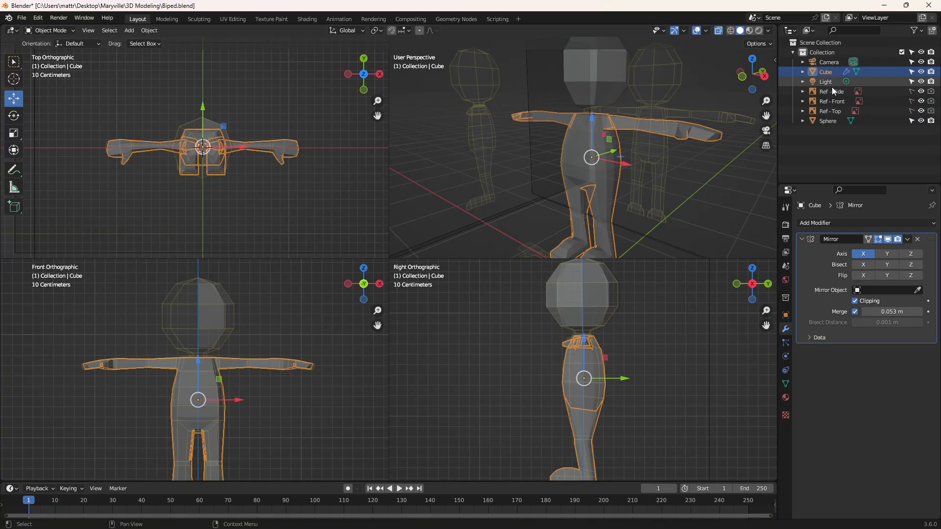
pyautogui.keyDown('ctrl'); pyautogui.click(835, 123); pyautogui.keyUp('ctrl')
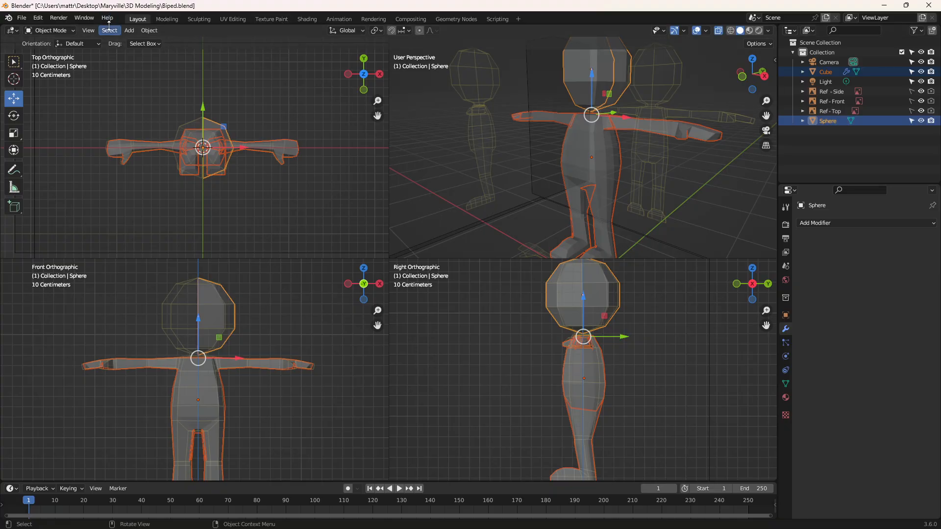
pyautogui.click(148, 30)
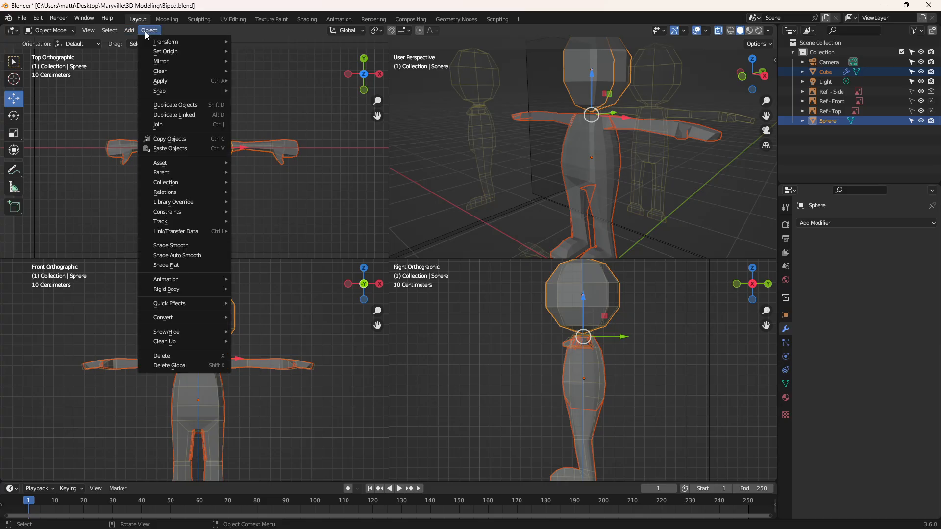
pyautogui.click(158, 125)
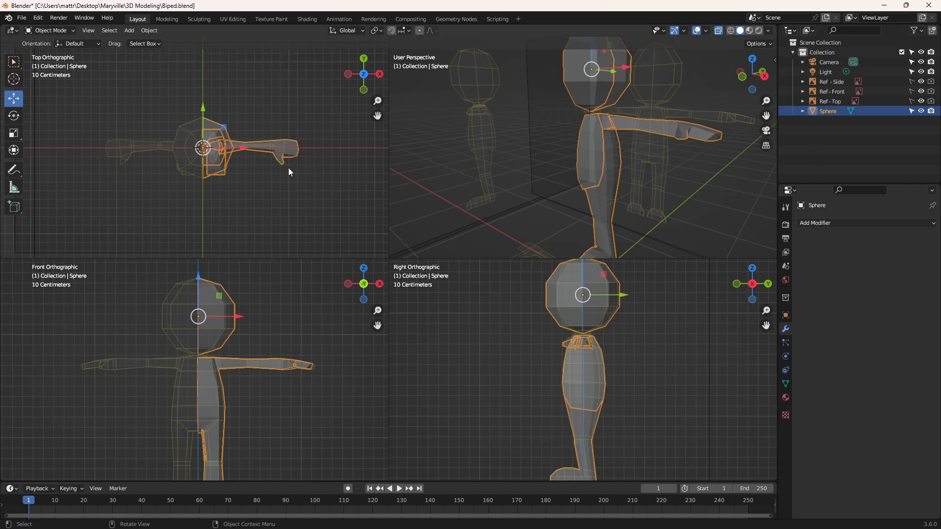
pyautogui.hotkey('ctrl', 'z')
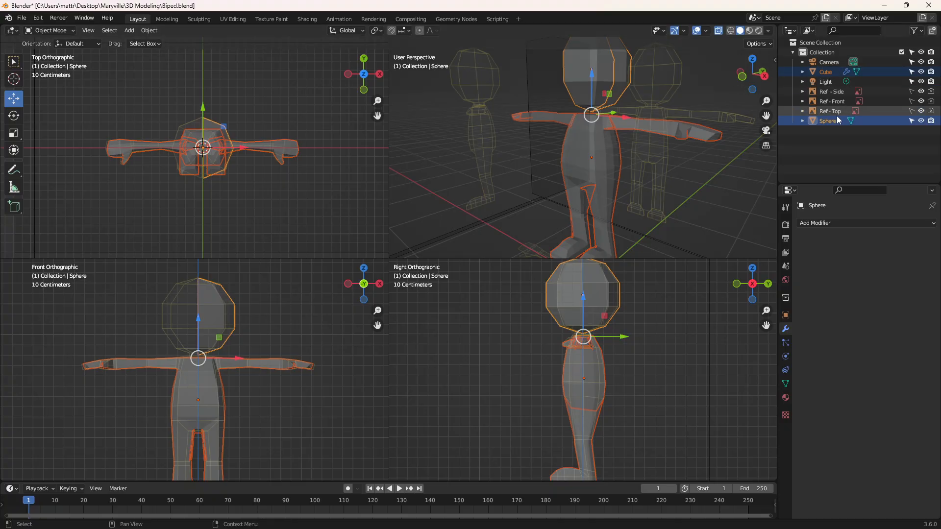
# Step: Join the Sphere half head into the Cube body with Cube as the active object, keeping its Mirror modifier
pyautogui.click(821, 146)
pyautogui.click(824, 120)
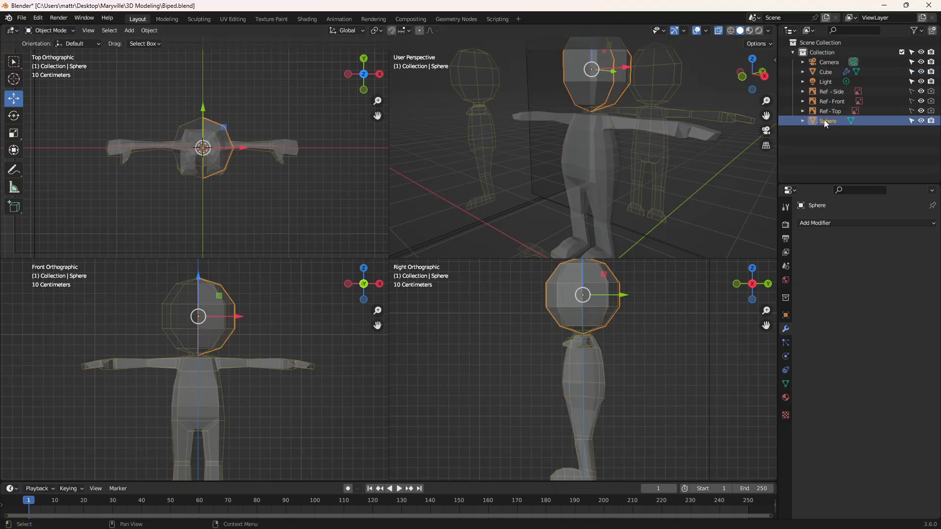
pyautogui.keyDown('ctrl'); pyautogui.click(830, 72); pyautogui.keyUp('ctrl')
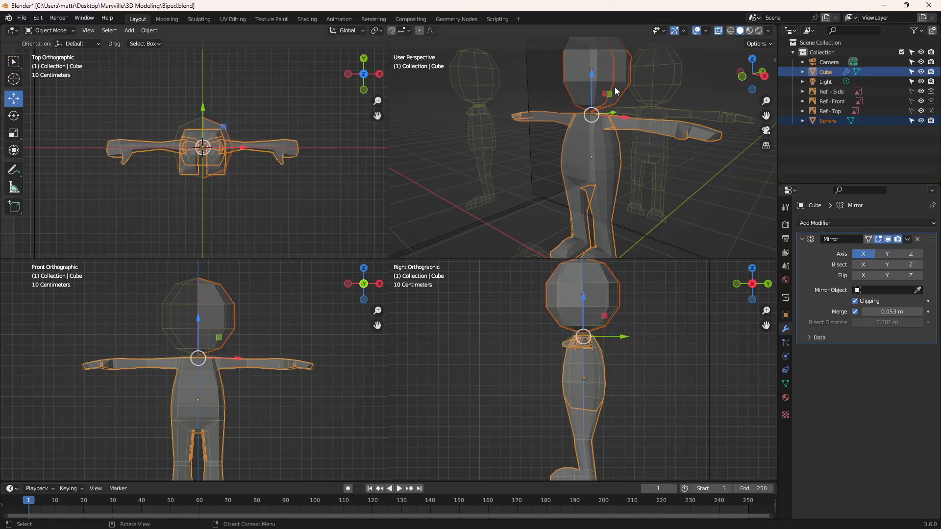
pyautogui.click(153, 30)
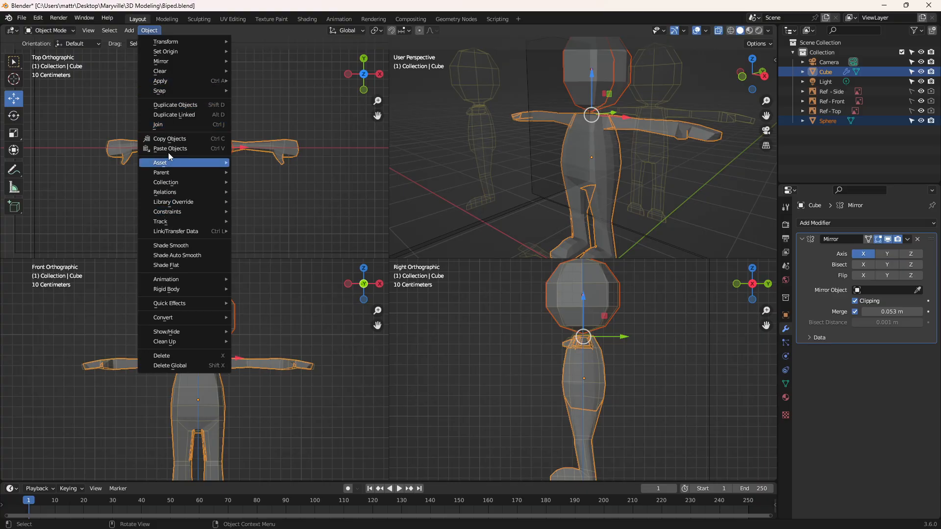
pyautogui.click(166, 126)
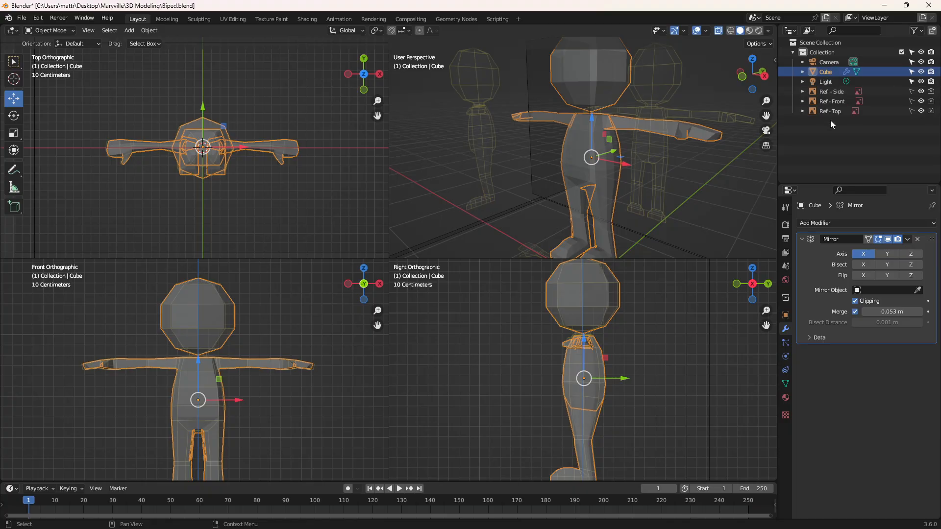
pyautogui.click(803, 71)
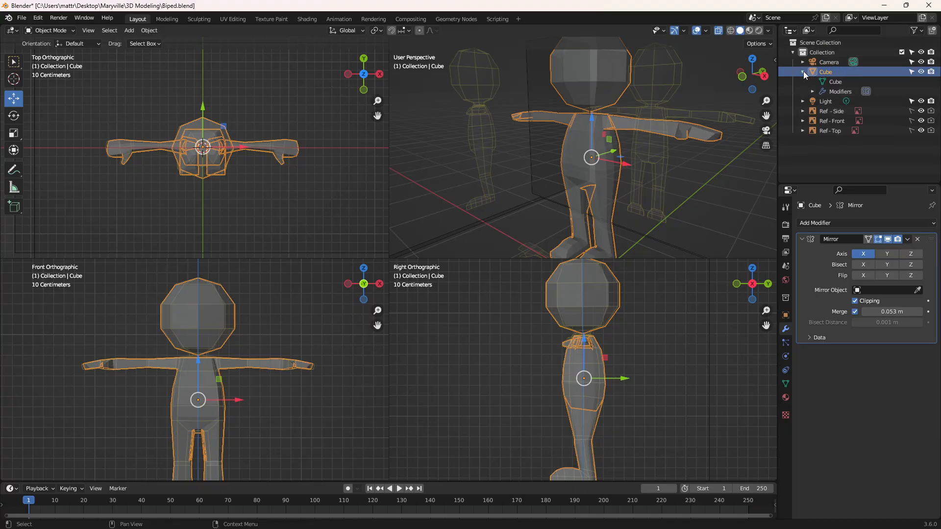
pyautogui.click(803, 72)
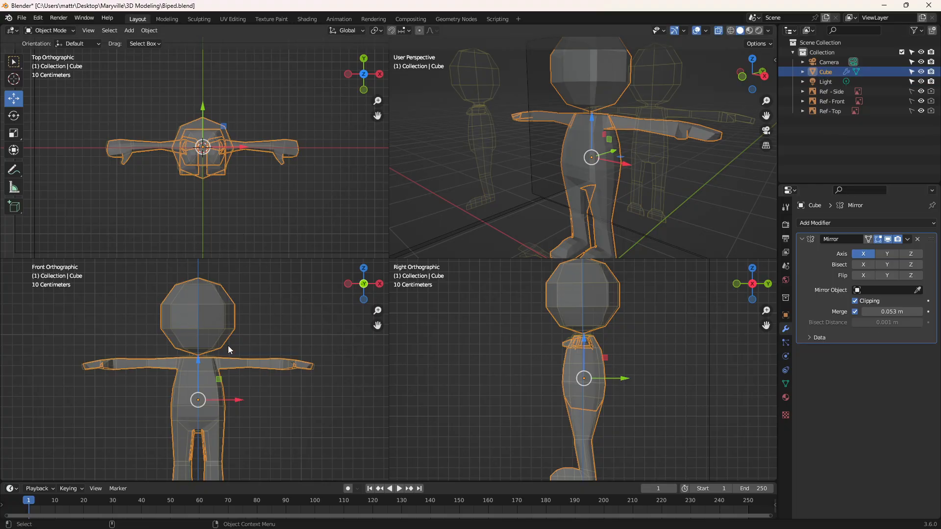
# Step: Enter Edit Mode on the joined Cube and show the neck area close up from behind in a single perspective view
pyautogui.scroll(6, 236, 322)
pyautogui.scroll(-4, 234, 323)
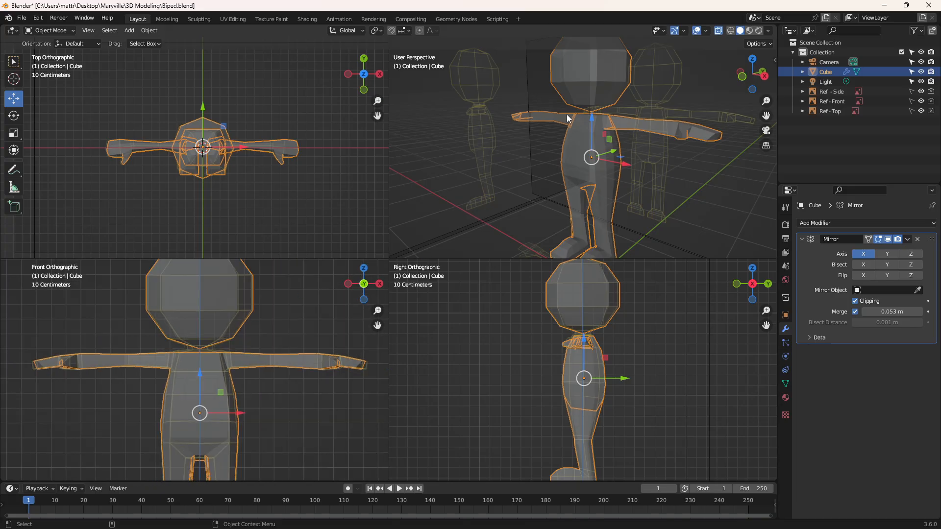
pyautogui.click(49, 31)
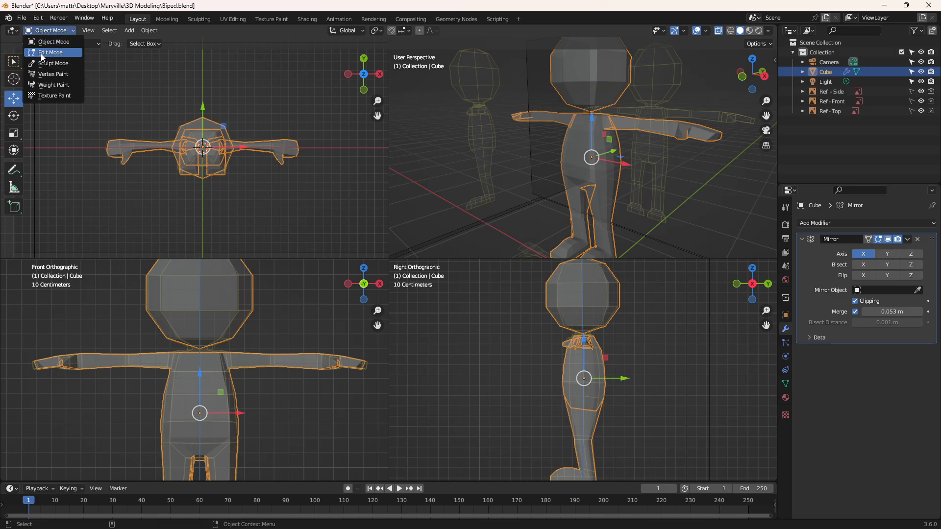
pyautogui.click(43, 50)
pyautogui.scroll(4, 613, 101)
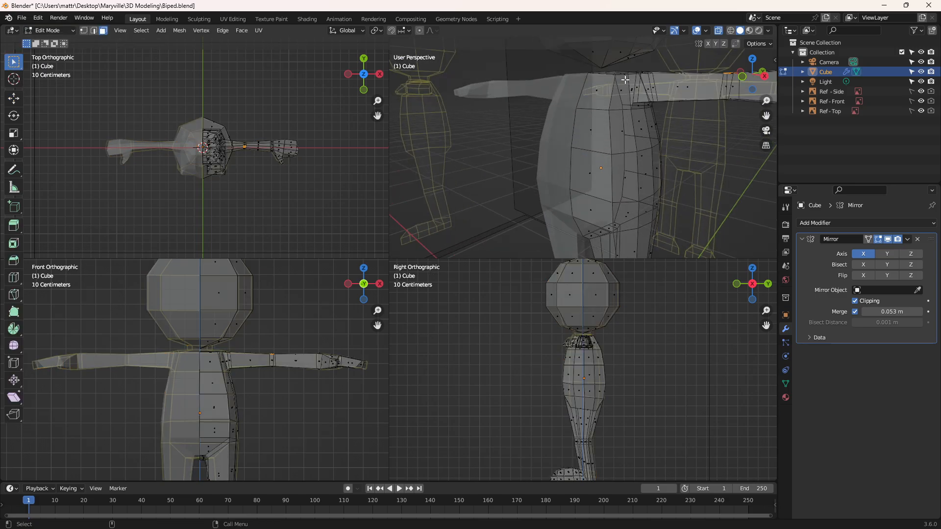
pyautogui.hotkey('ctrl', 'space')
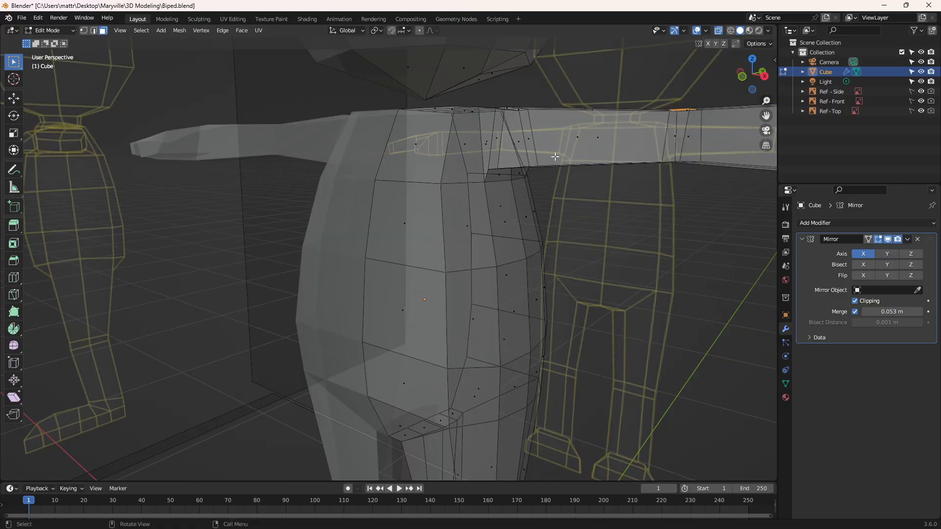
pyautogui.moveTo(548, 162); pyautogui.dragTo(350, 122, button='middle')
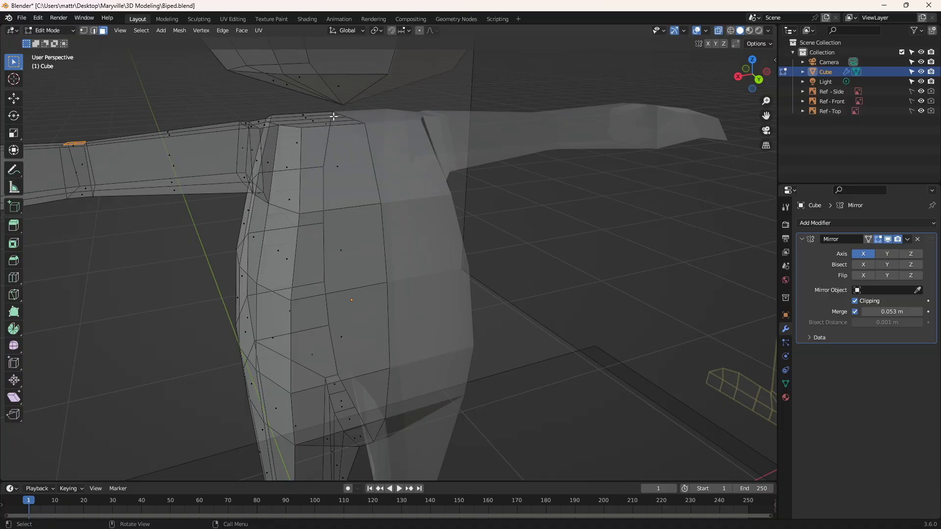
# Step: Return to quad view and box-select all the bottom faces of the half head in the front view
pyautogui.click(336, 90)
pyautogui.moveTo(307, 90); pyautogui.dragTo(491, 89, button='middle')
pyautogui.hotkey('ctrl', 'alt', 'q')
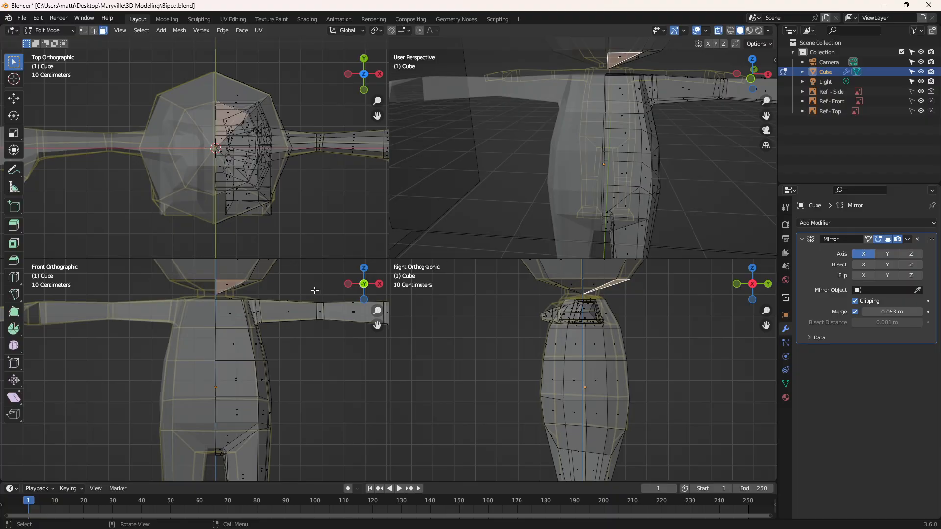
pyautogui.scroll(2, 242, 294)
pyautogui.keyDown('shift'); pyautogui.moveTo(226, 269); pyautogui.dragTo(247, 358, button='middle'); pyautogui.keyUp('shift')
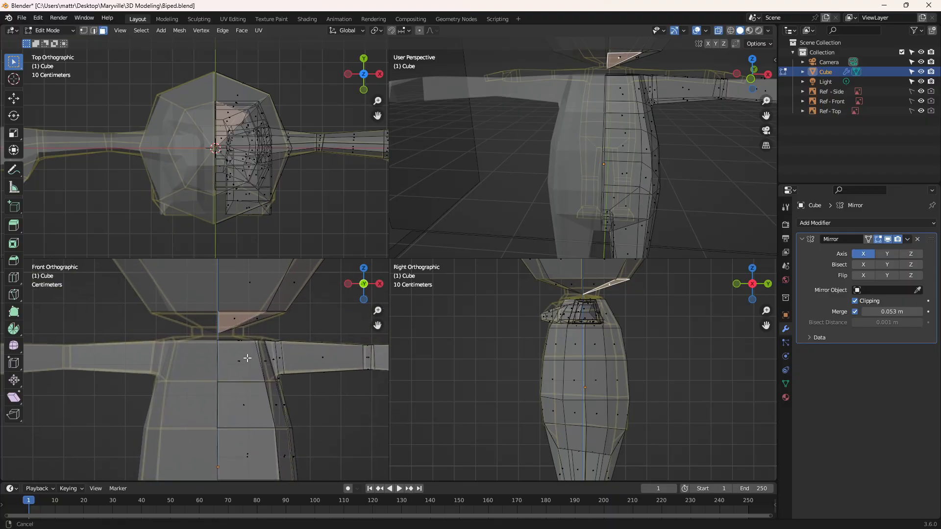
pyautogui.click(307, 321)
pyautogui.moveTo(204, 320); pyautogui.dragTo(324, 333)
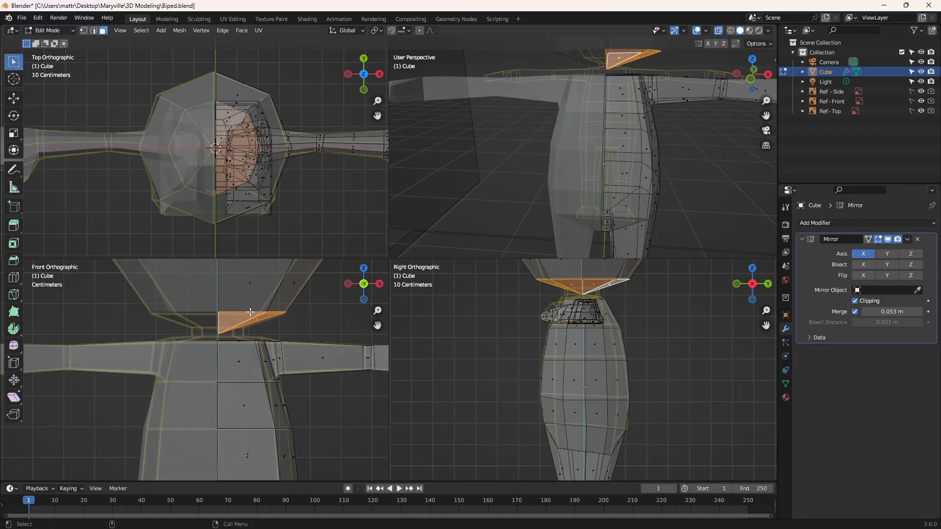
# Step: Try to add a loop cut across the triangular faces at the bottom of the head
pyautogui.click(14, 278)
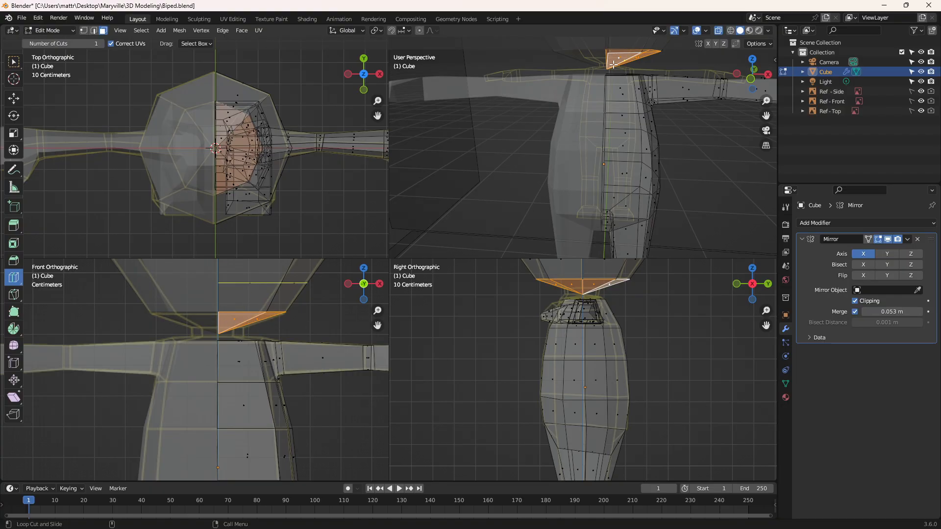
pyautogui.click(218, 326)
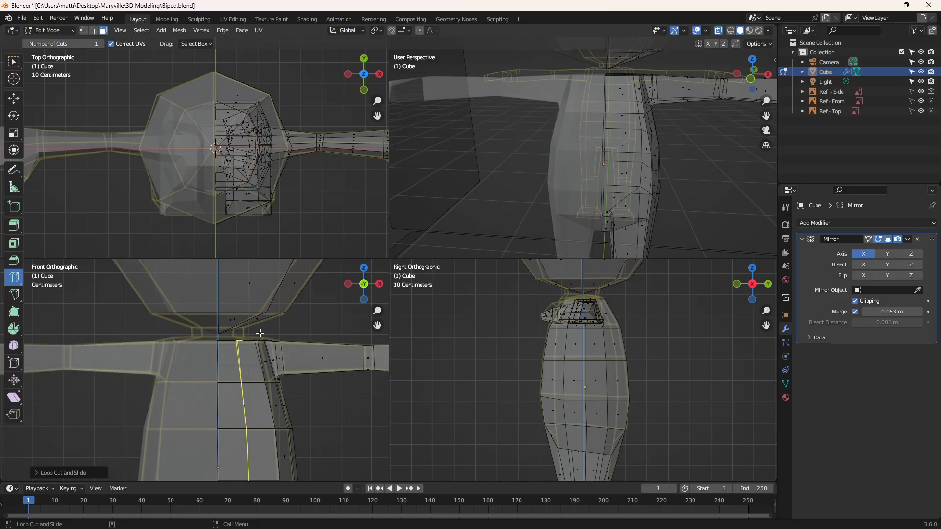
pyautogui.hotkey('ctrl', 'z')
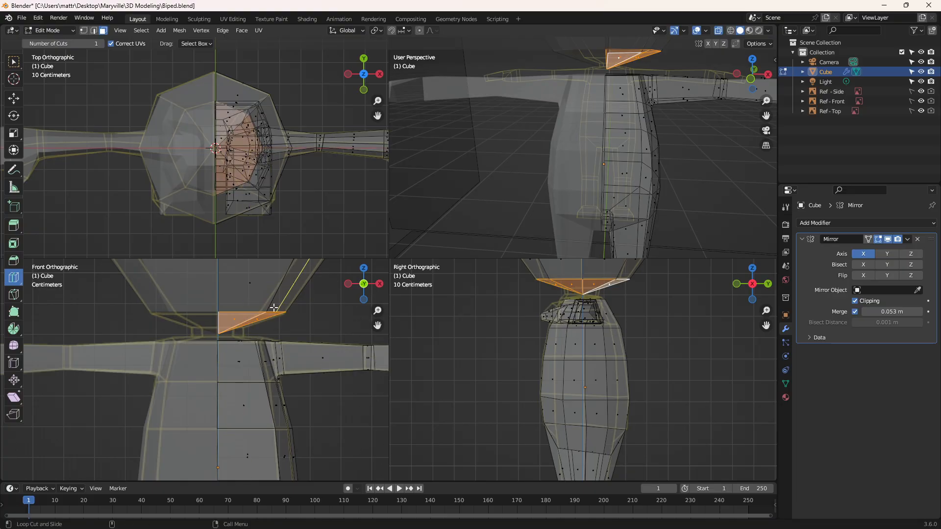
# Step: Try to cut horizontally across the selected faces at the bottom of the head in the front view with the Knife
pyautogui.click(14, 295)
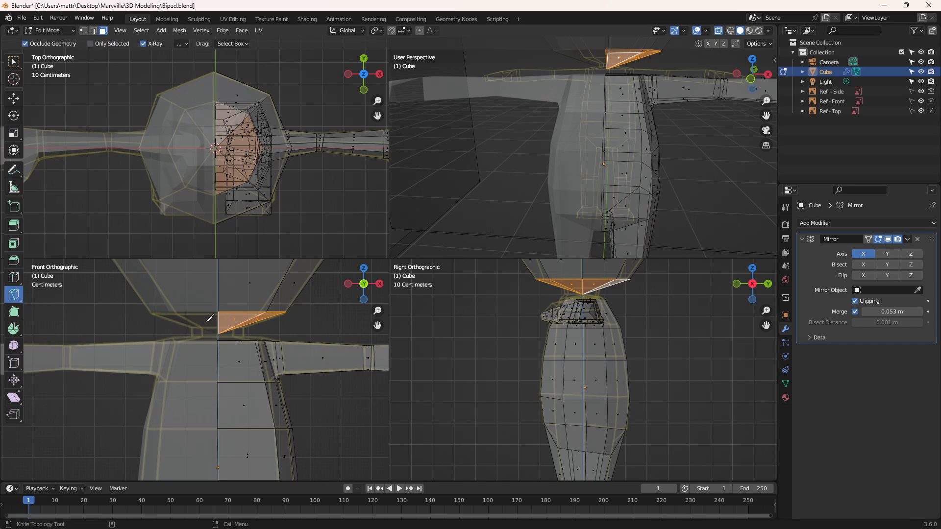
pyautogui.click(219, 322)
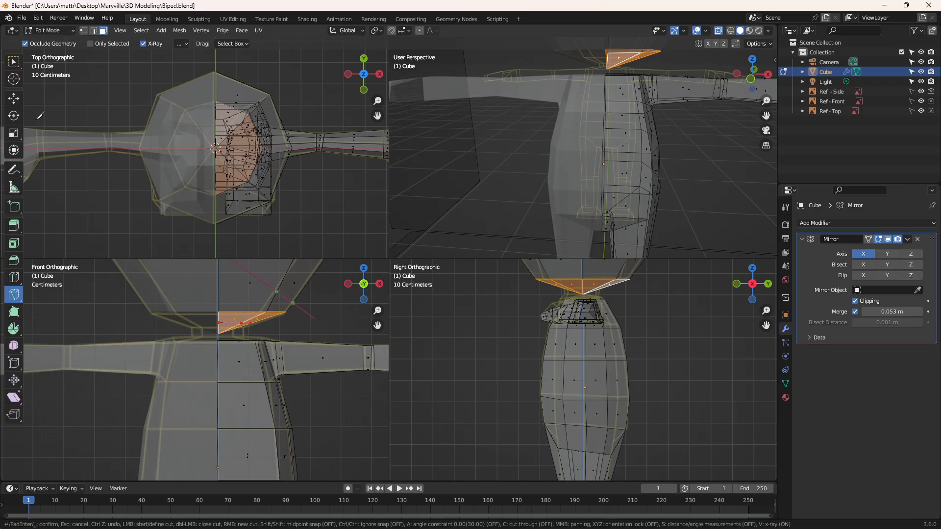
pyautogui.click(11, 101)
pyautogui.press('Return')
pyautogui.click(185, 321)
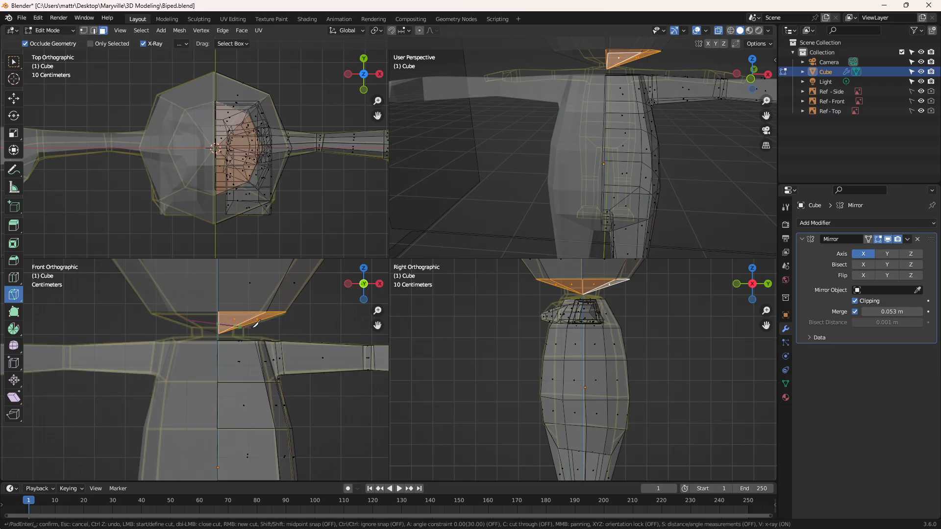
pyautogui.click(327, 322)
pyautogui.press('Escape')
pyautogui.click(187, 323)
pyautogui.press('Escape')
pyautogui.click(200, 323)
pyautogui.press('Return')
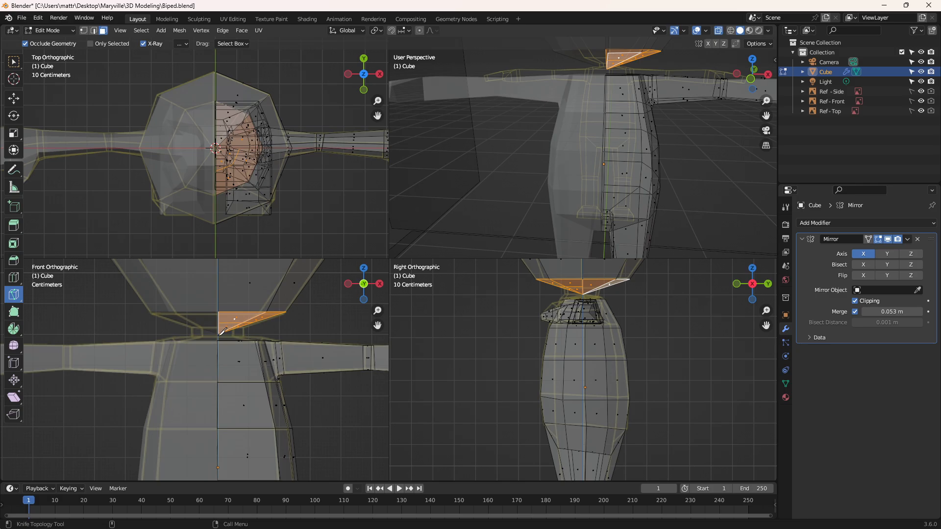
# Step: Box-select the faces below the knife cut at the bottom of the head and delete them
pyautogui.click(13, 62)
pyautogui.click(198, 331)
pyautogui.moveTo(178, 322); pyautogui.dragTo(276, 335)
pyautogui.press('x')
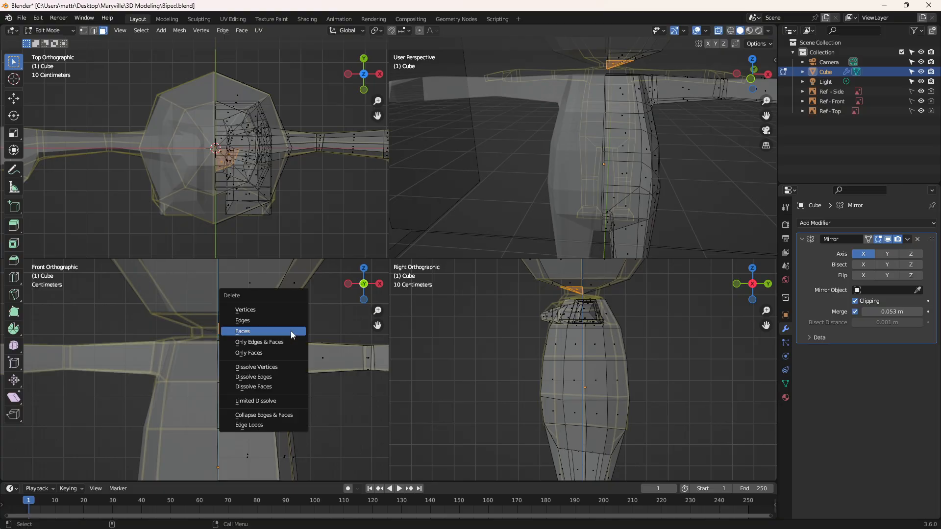
pyautogui.click(255, 330)
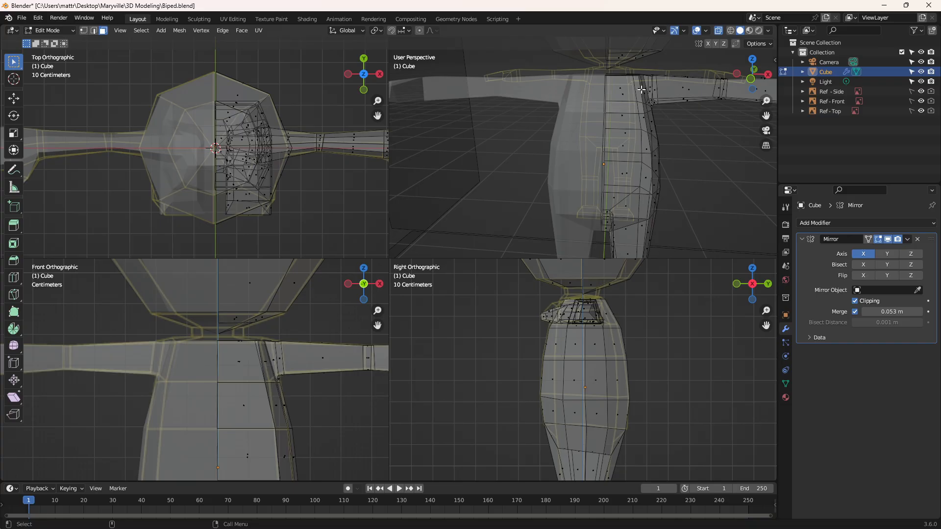
# Step: Turn off X-ray, orbit to inspect the underside of the head, and switch the viewport shading to wireframe
pyautogui.click(718, 31)
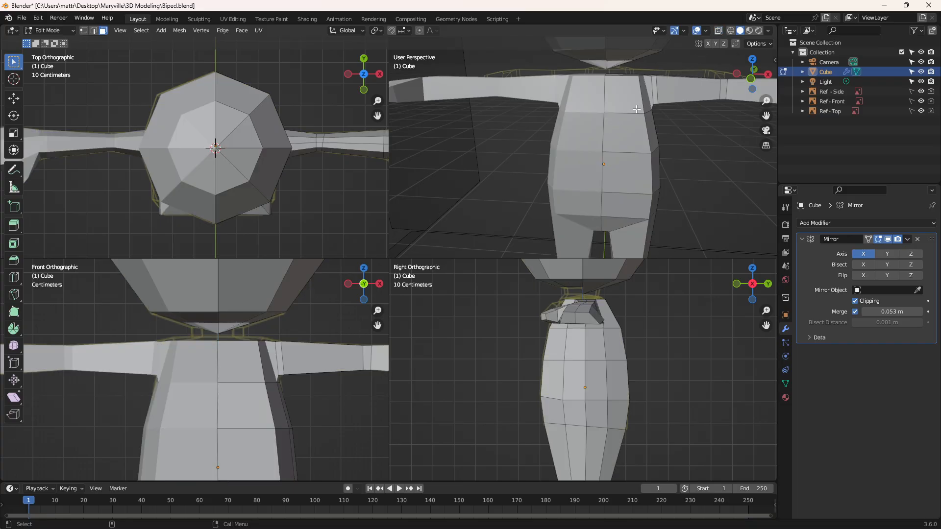
pyautogui.moveTo(637, 109); pyautogui.dragTo(706, 51, button='middle')
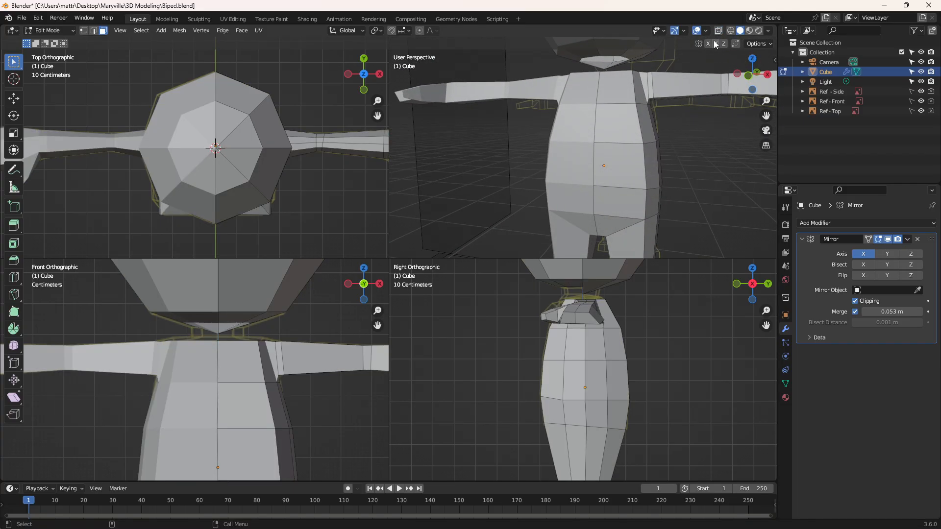
pyautogui.click(730, 31)
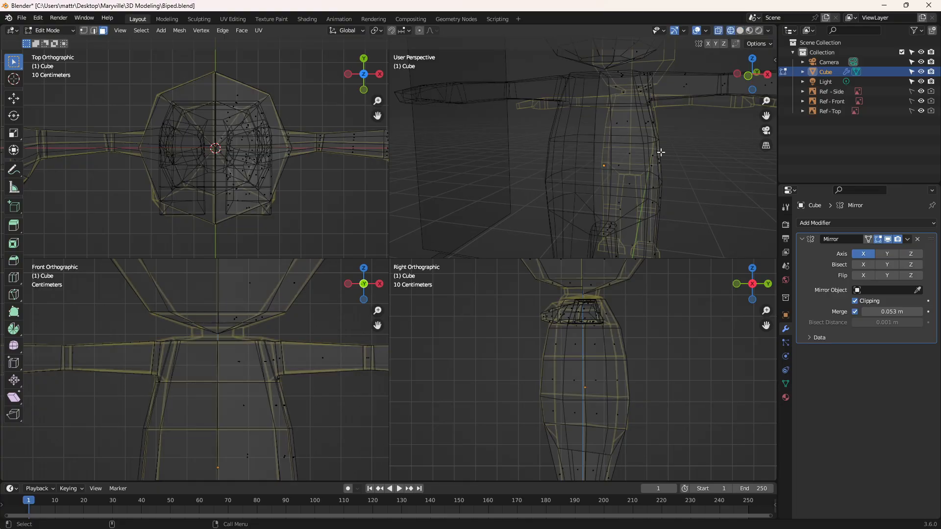
# Step: Box-select the leftover bottom face of the head, and undo back to before the face deletion
pyautogui.click(245, 331)
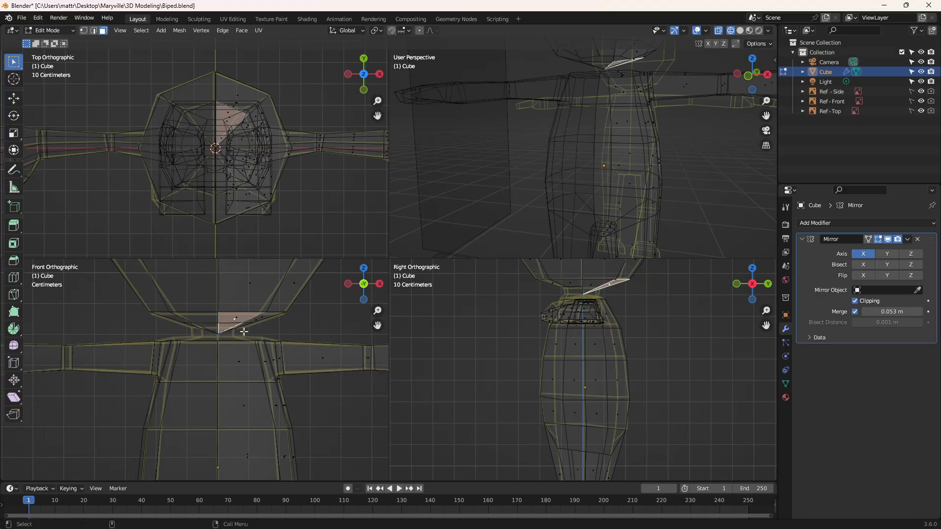
pyautogui.click(244, 330)
pyautogui.click(245, 326)
pyautogui.hotkey('ctrl', 'z')
pyautogui.hotkey('ctrl', 'z')
pyautogui.hotkey('ctrl', 'z')
pyautogui.hotkey('ctrl', 'z')
pyautogui.hotkey('ctrl', 'z')
pyautogui.hotkey('ctrl', 'z')
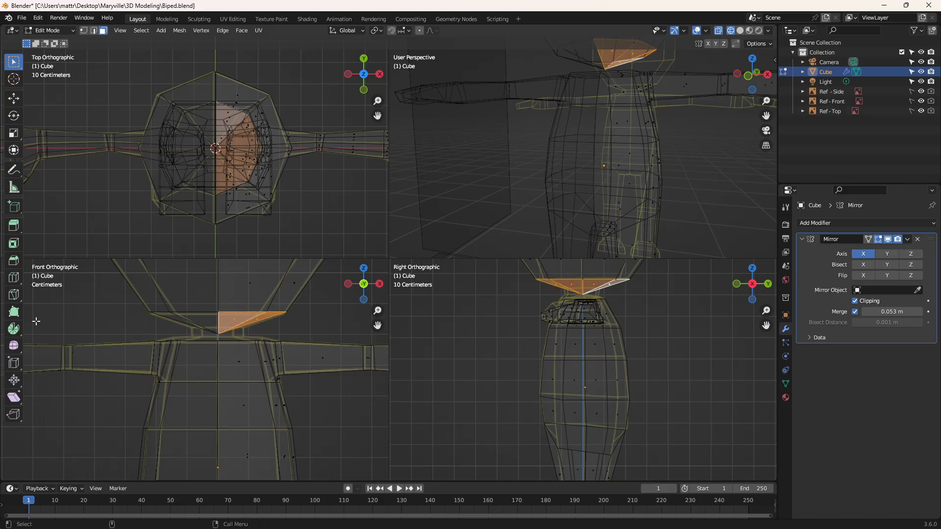
# Step: Bisect the selected bottom faces of the head with a horizontal cut in the front view
pyautogui.click(13, 296)
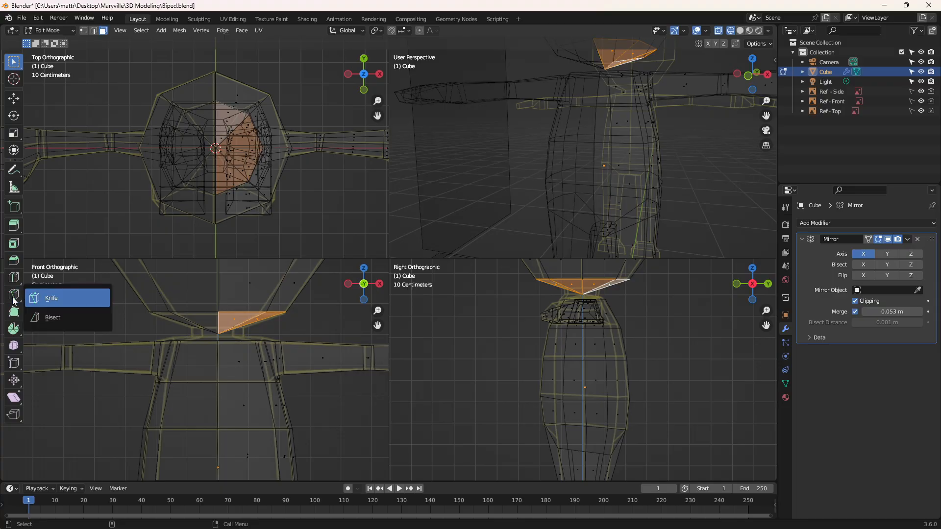
pyautogui.click(51, 317)
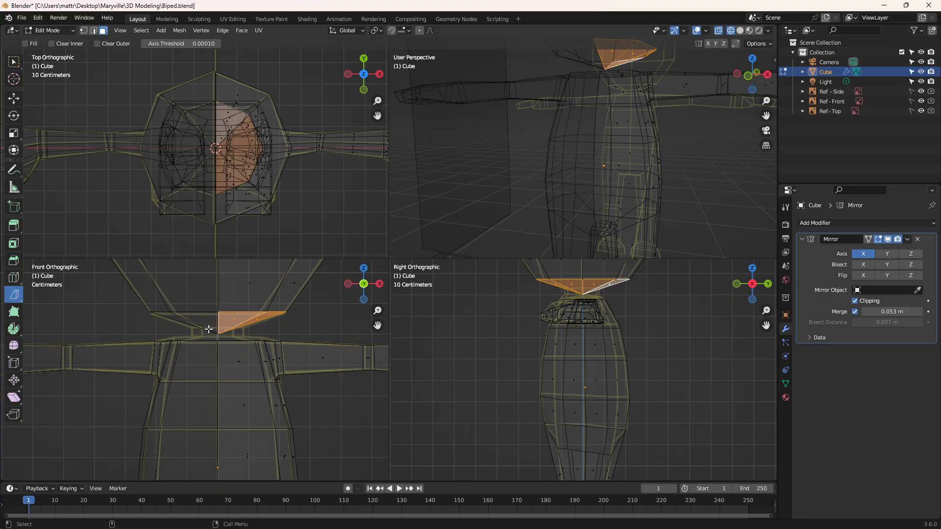
pyautogui.moveTo(196, 322); pyautogui.dragTo(320, 322)
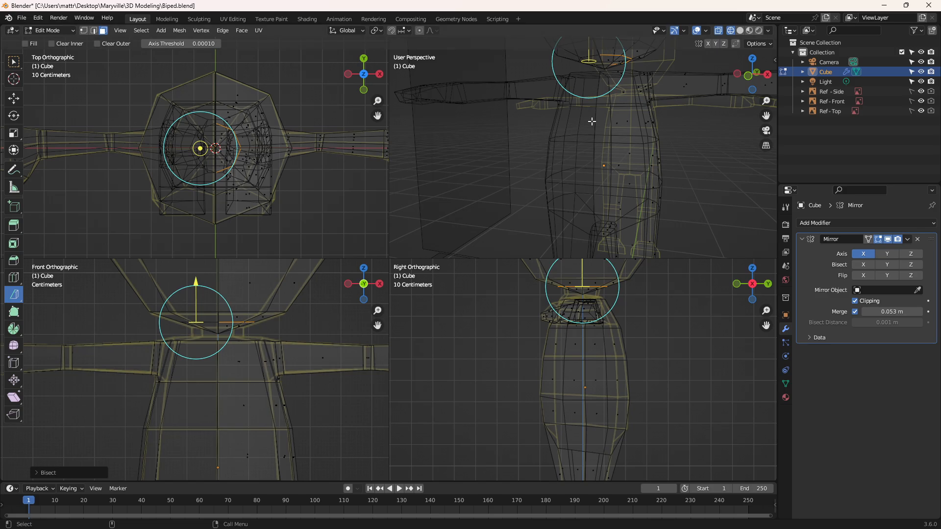
# Step: Box-select the pointed faces below the bisect cut in the front view and delete them
pyautogui.click(14, 61)
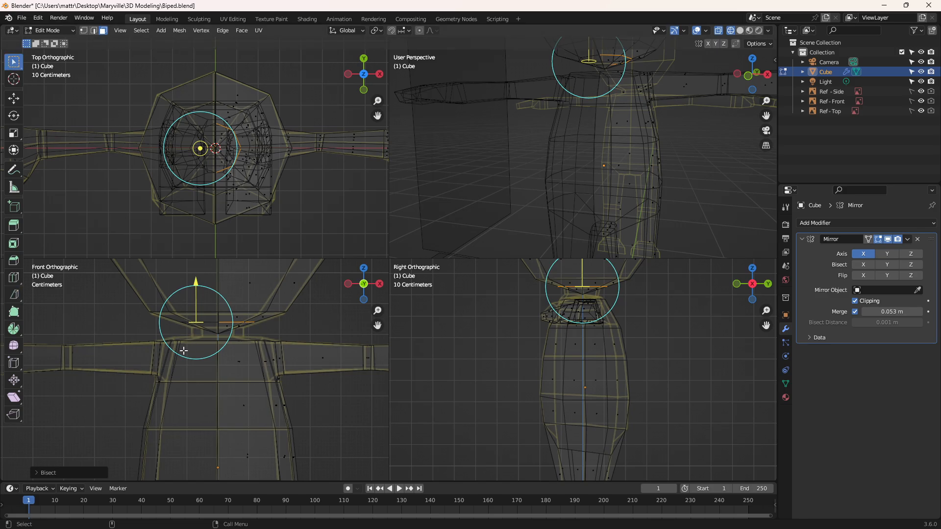
pyautogui.moveTo(201, 337); pyautogui.dragTo(287, 324)
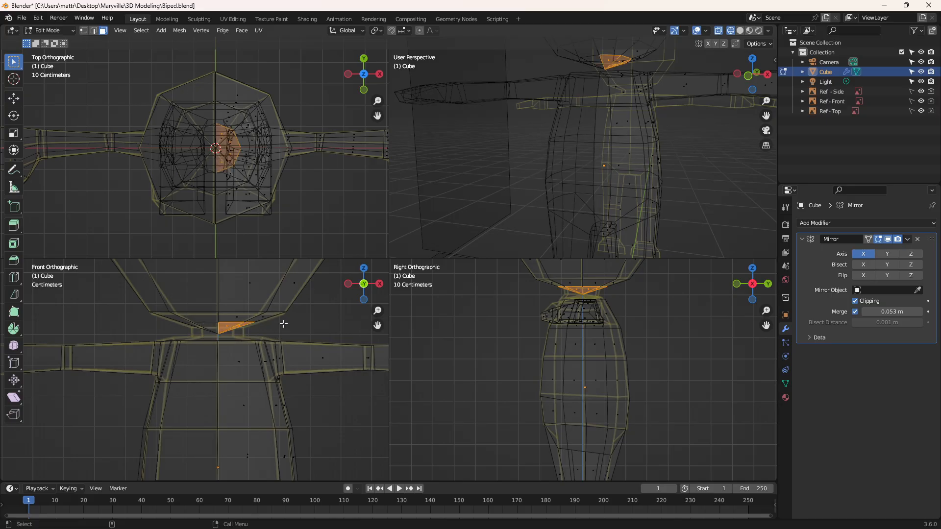
pyautogui.press('x')
pyautogui.click(290, 321)
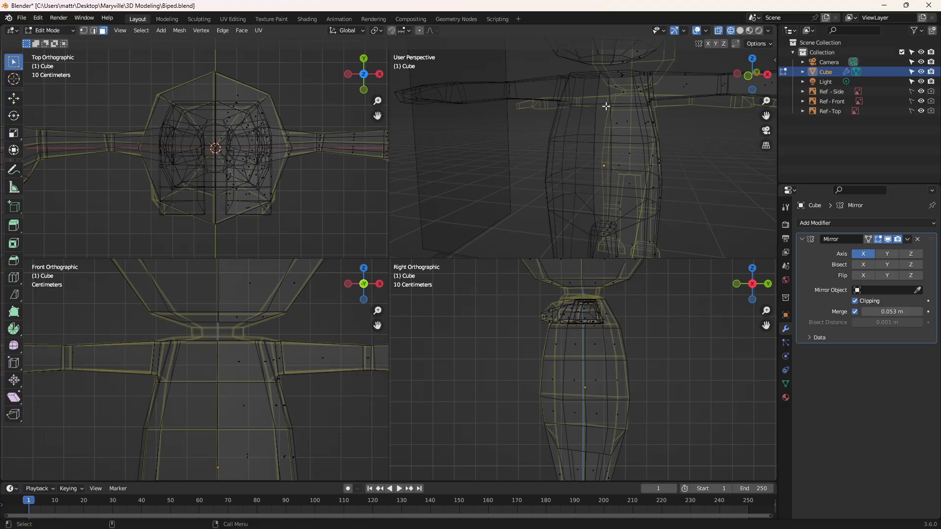
# Step: Select the vertices around the head's bottom opening in vertex mode and move them slightly down along Z
pyautogui.moveTo(606, 105); pyautogui.dragTo(641, 122, button='middle')
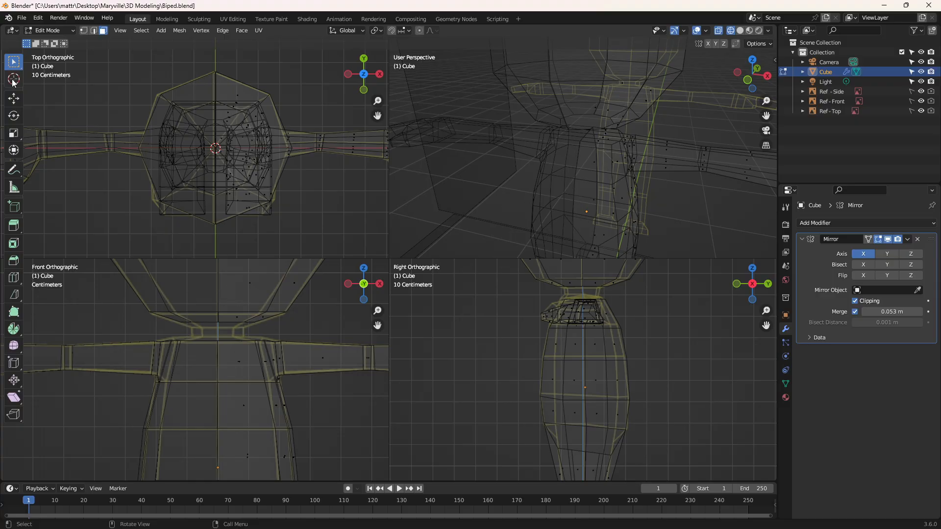
pyautogui.click(84, 31)
pyautogui.keyDown('alt'); pyautogui.click(252, 322); pyautogui.keyUp('alt')
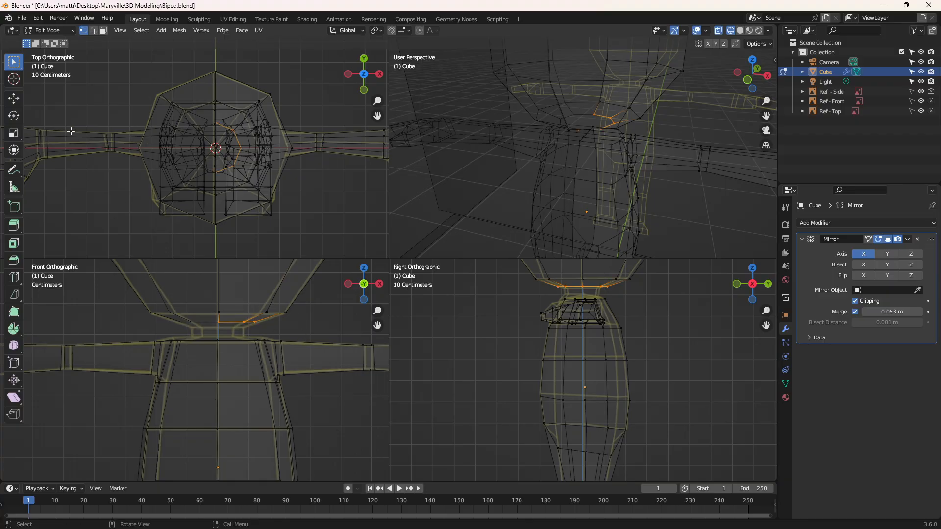
pyautogui.click(14, 98)
pyautogui.moveTo(235, 290); pyautogui.dragTo(237, 296)
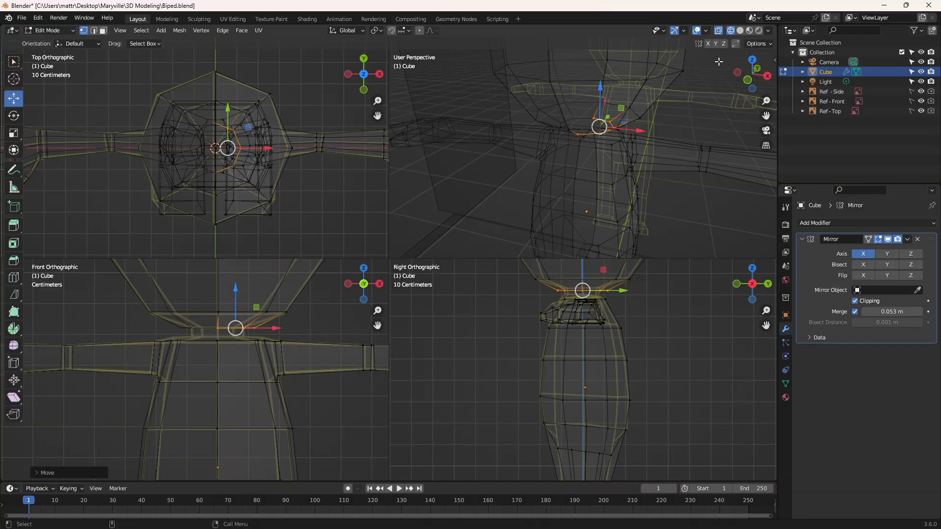
# Step: Return to solid shading, select the torso's top faces under the head in face mode, and inset them slightly
pyautogui.click(740, 30)
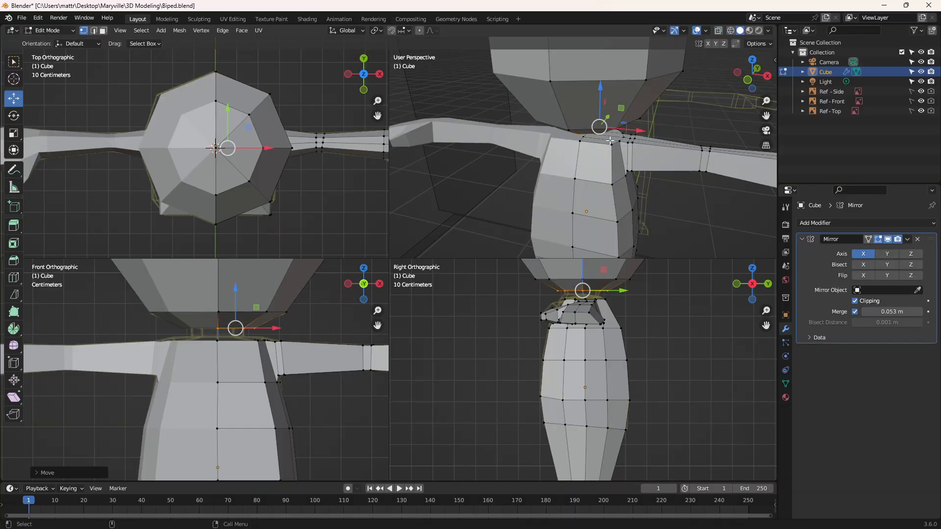
pyautogui.click(103, 31)
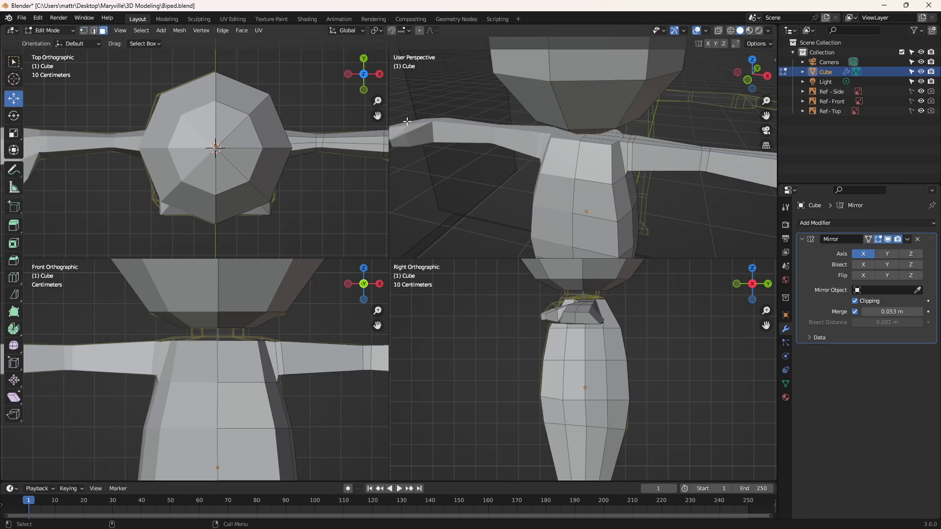
pyautogui.click(606, 139)
pyautogui.keyDown('shift'); pyautogui.click(614, 136); pyautogui.keyUp('shift')
pyautogui.keyDown('shift'); pyautogui.click(617, 138); pyautogui.keyUp('shift')
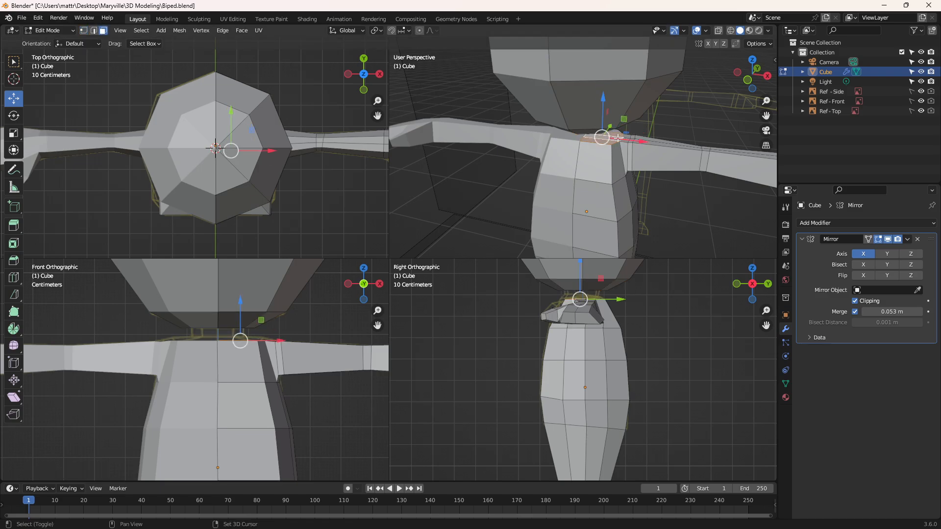
pyautogui.scroll(5, 618, 139)
pyautogui.keyDown('shift'); pyautogui.click(631, 117); pyautogui.keyUp('shift')
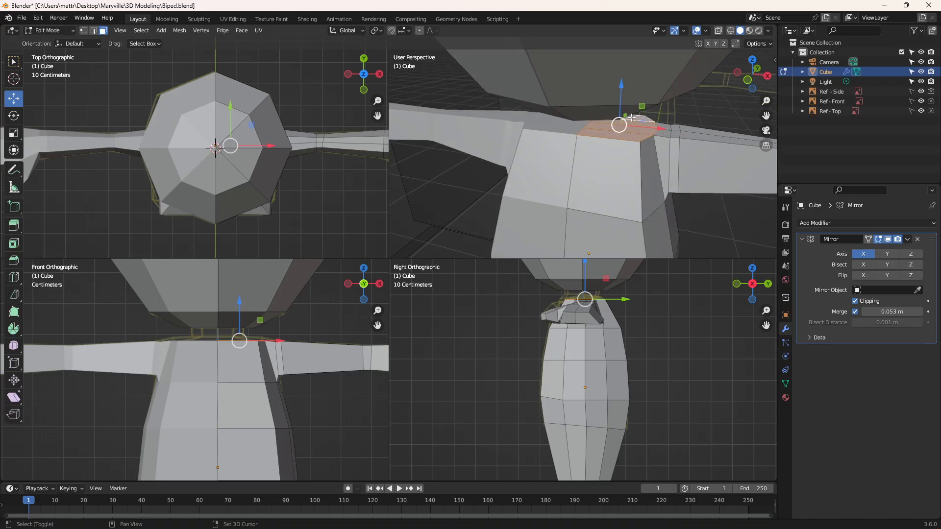
pyautogui.click(14, 243)
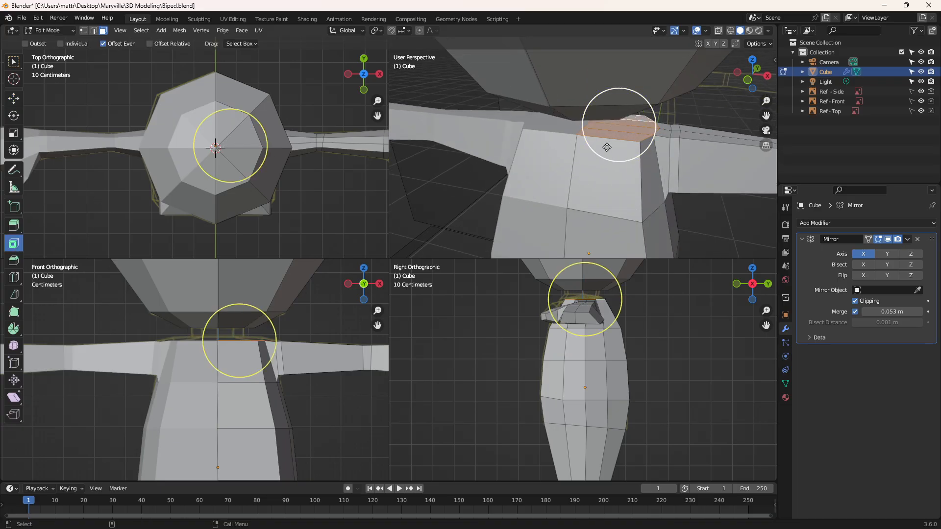
pyautogui.moveTo(631, 126); pyautogui.dragTo(620, 128)
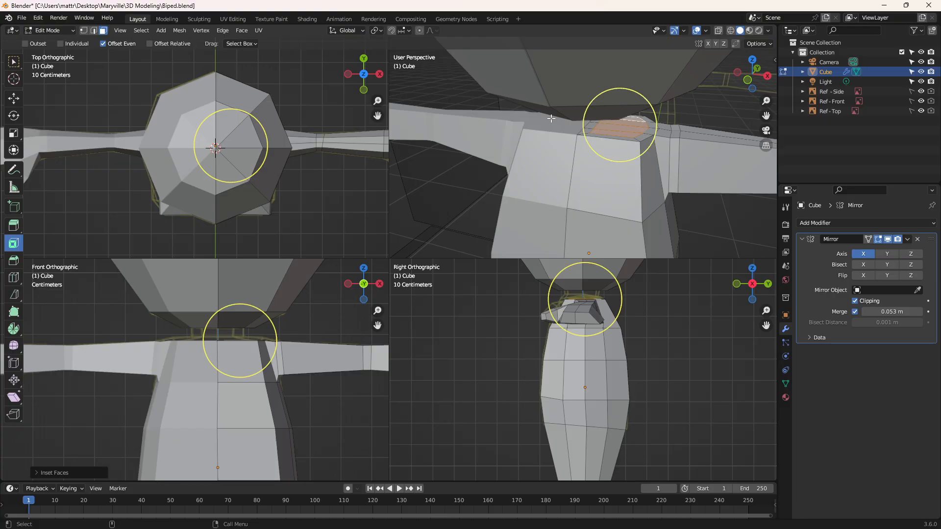
# Step: Select two narrow inset faces along the body's centre seam and show them close up in a single perspective view
pyautogui.click(589, 130)
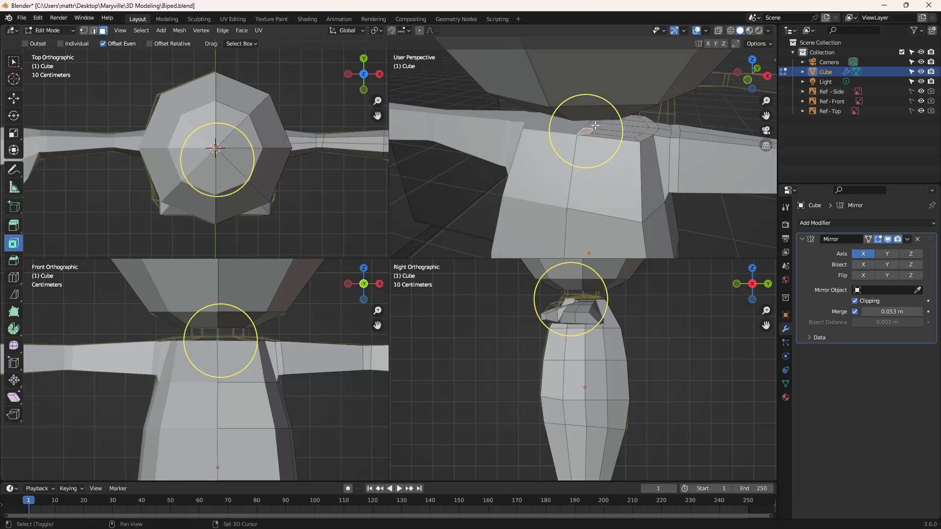
pyautogui.scroll(6, 593, 126)
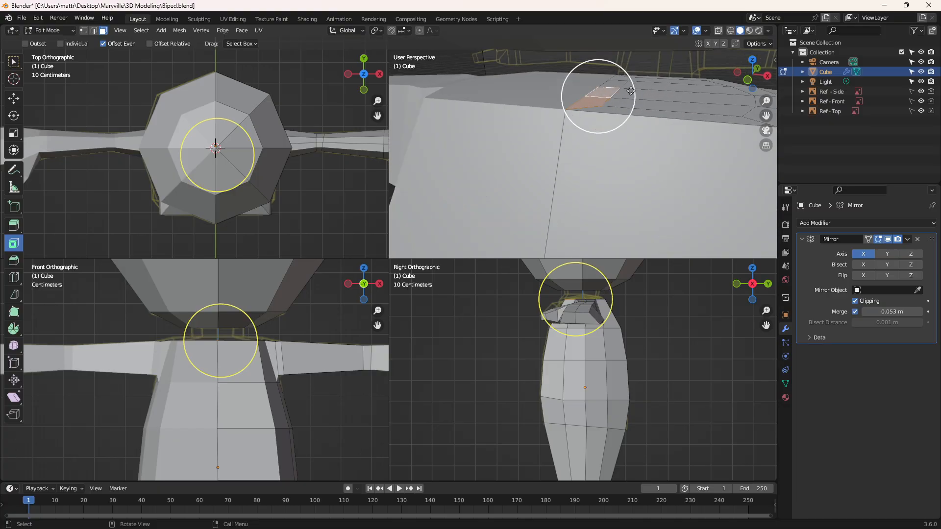
pyautogui.keyDown('shift'); pyautogui.moveTo(677, 74); pyautogui.dragTo(608, 140, button='middle'); pyautogui.keyUp('shift')
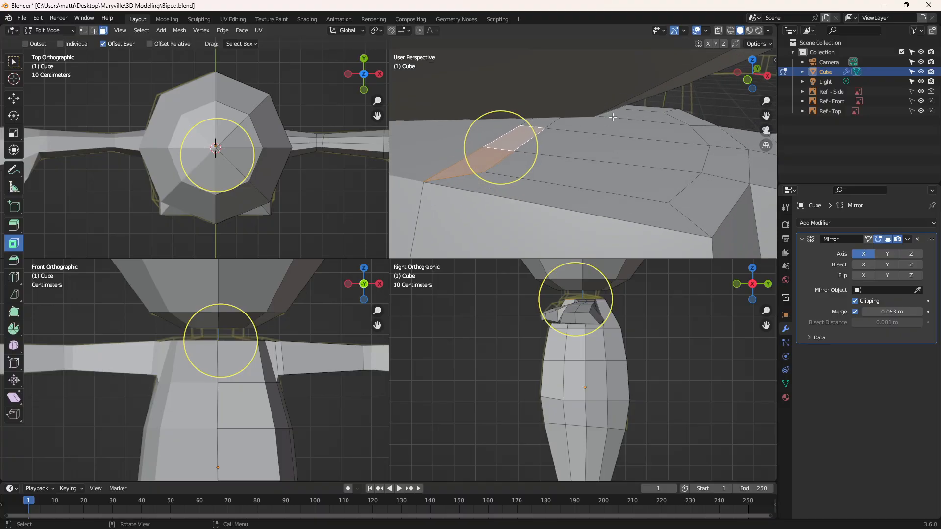
pyautogui.hotkey('ctrl', 'alt', 'q')
pyautogui.scroll(2, 362, 235)
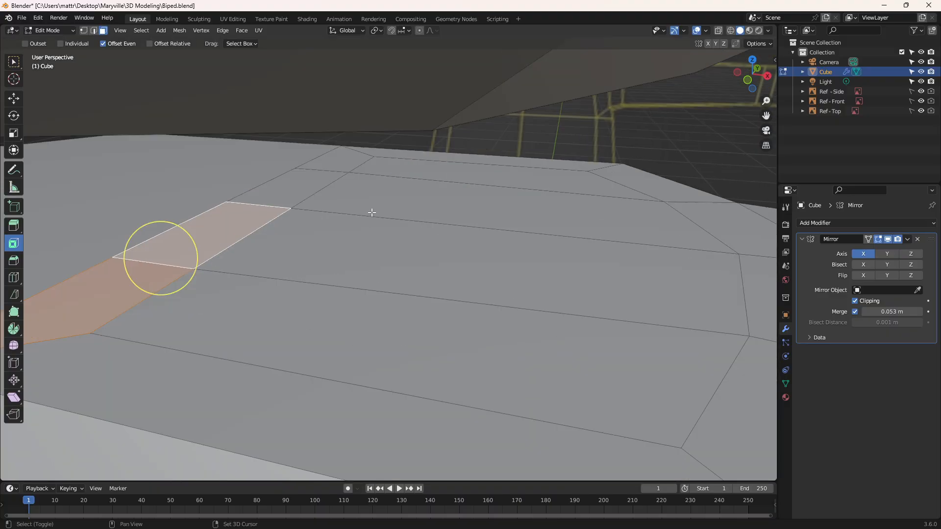
pyautogui.keyDown('shift'); pyautogui.moveTo(391, 189); pyautogui.dragTo(446, 168, button='middle'); pyautogui.keyUp('shift')
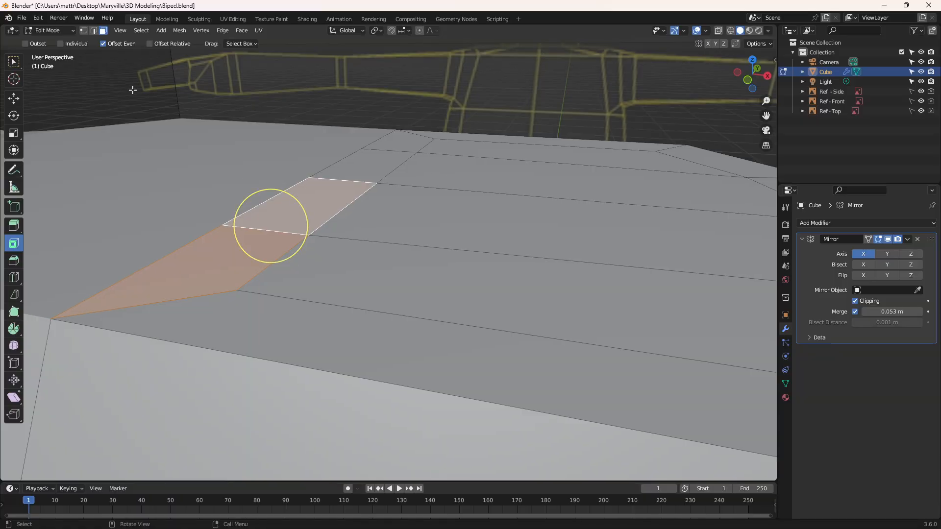
# Step: Merge the second inset vertex from the front into its neighbouring centre-seam vertex with At Last, in vertex mode
pyautogui.click(84, 31)
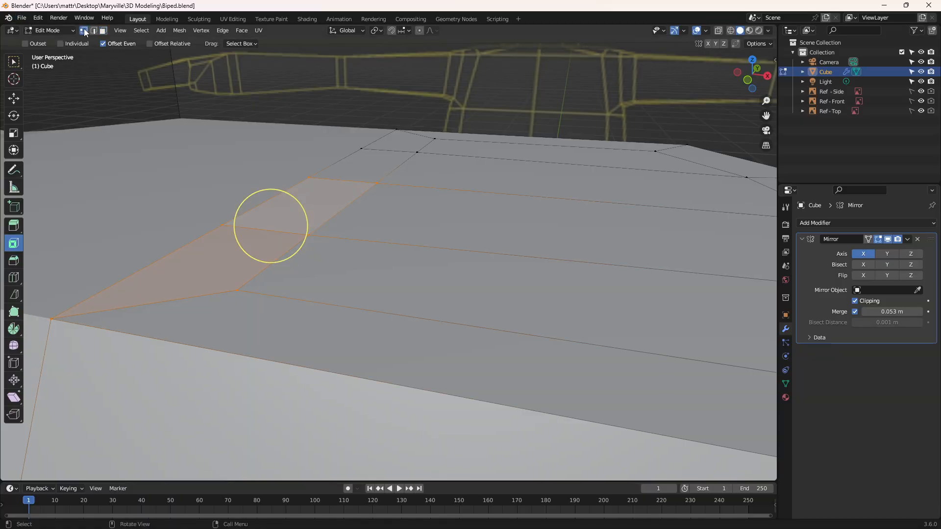
pyautogui.click(236, 291)
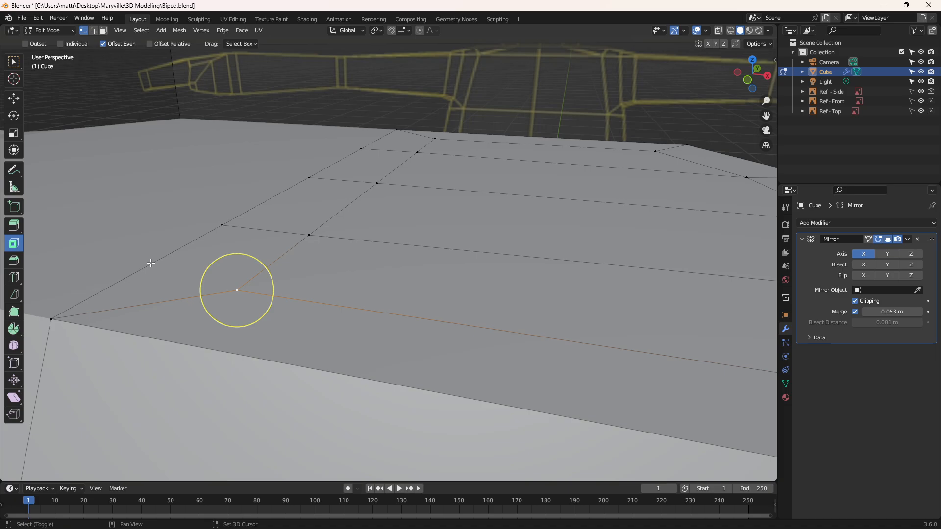
pyautogui.click(308, 234)
pyautogui.rightClick(222, 223)
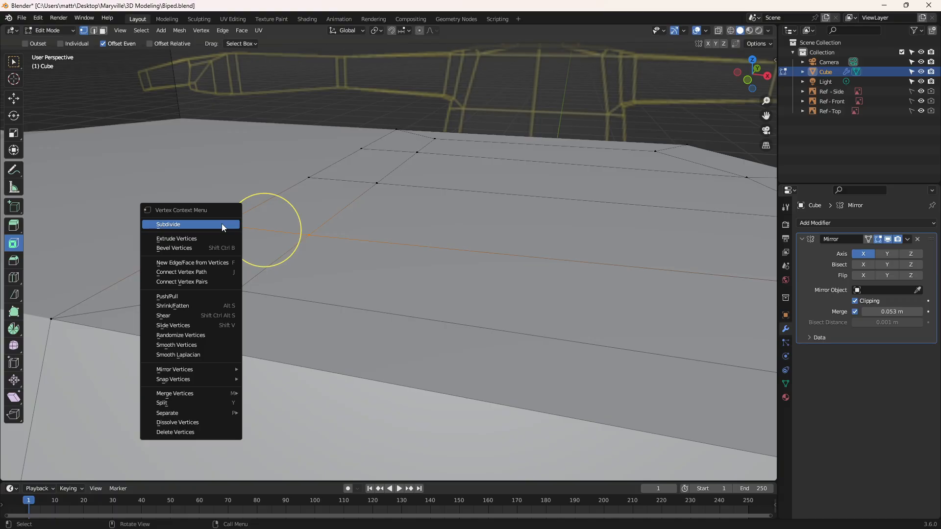
pyautogui.moveTo(187, 390)
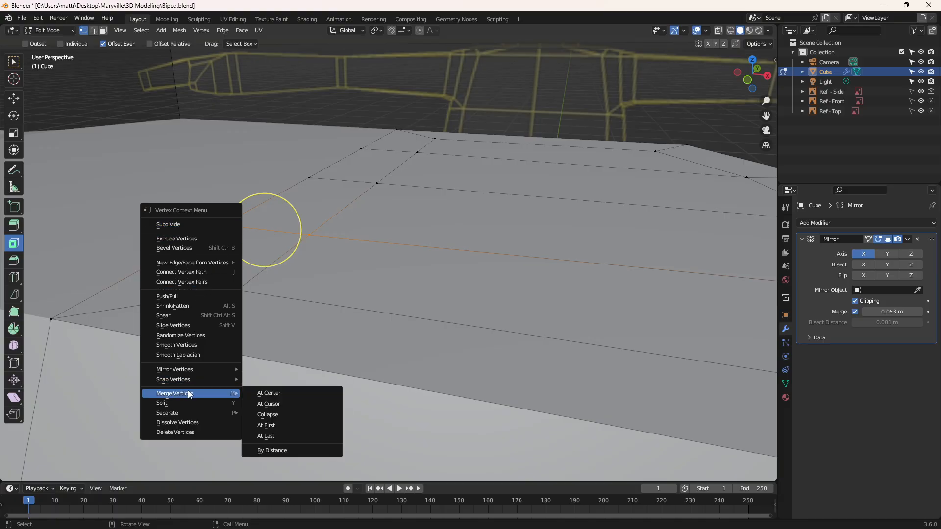
pyautogui.click(268, 436)
# Step: Merge the third inset vertex from the front into its neighbouring centre-seam vertex with At Last
pyautogui.click(377, 183)
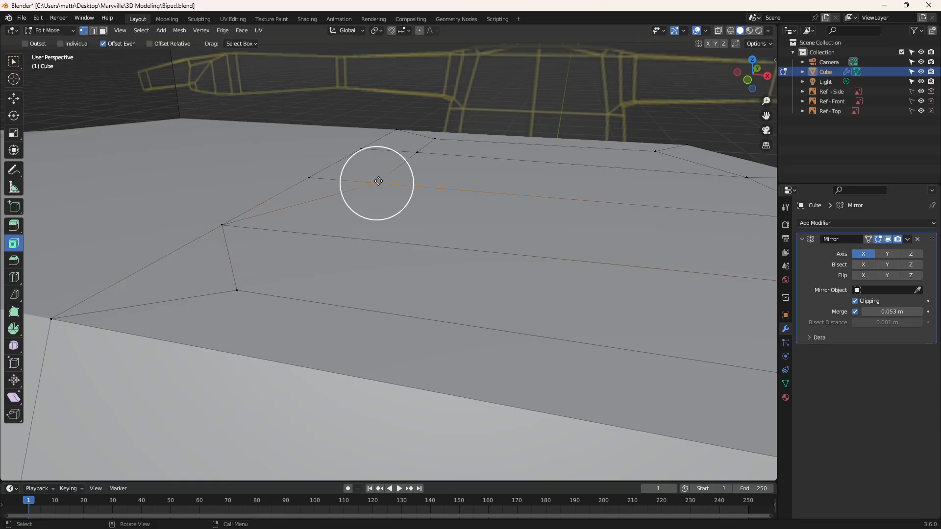
pyautogui.rightClick(343, 180)
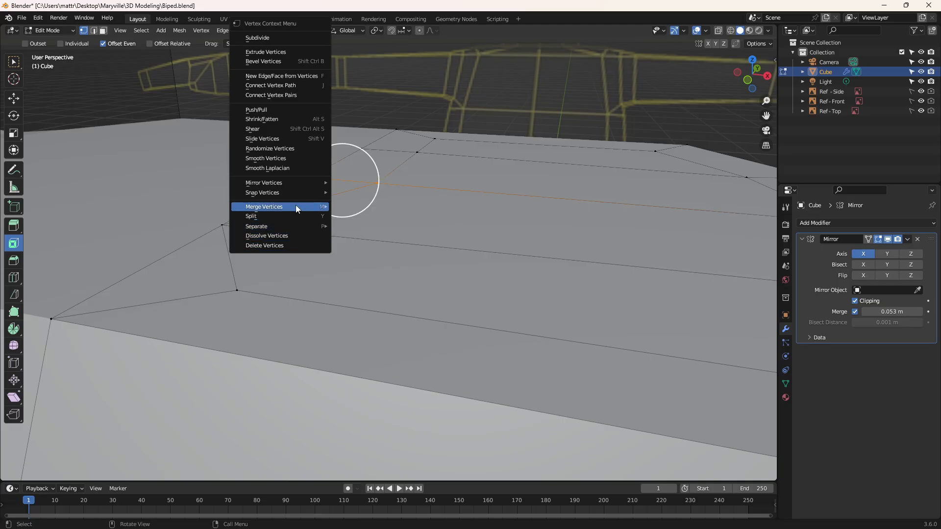
pyautogui.moveTo(295, 206)
pyautogui.click(386, 241)
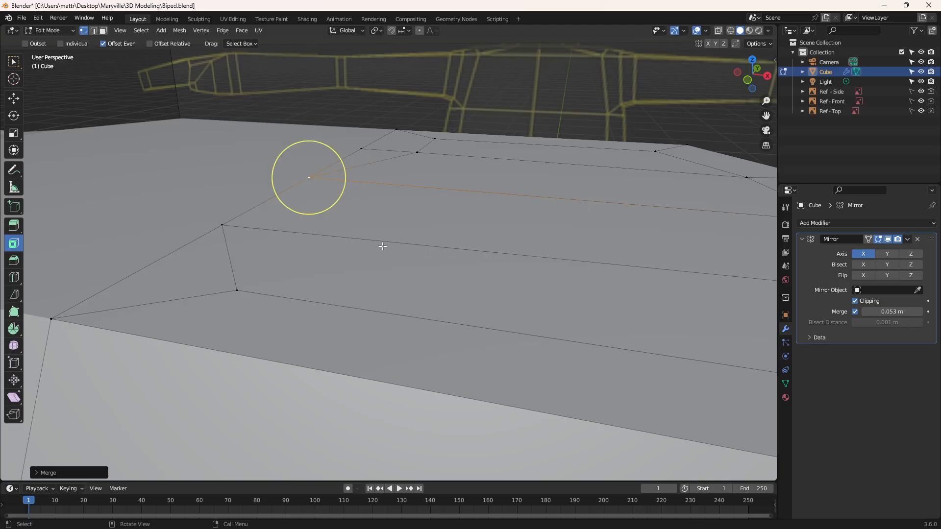
# Step: Merge the fourth inset vertex from the front into the centre-seam vertex beside it with At Last
pyautogui.click(415, 151)
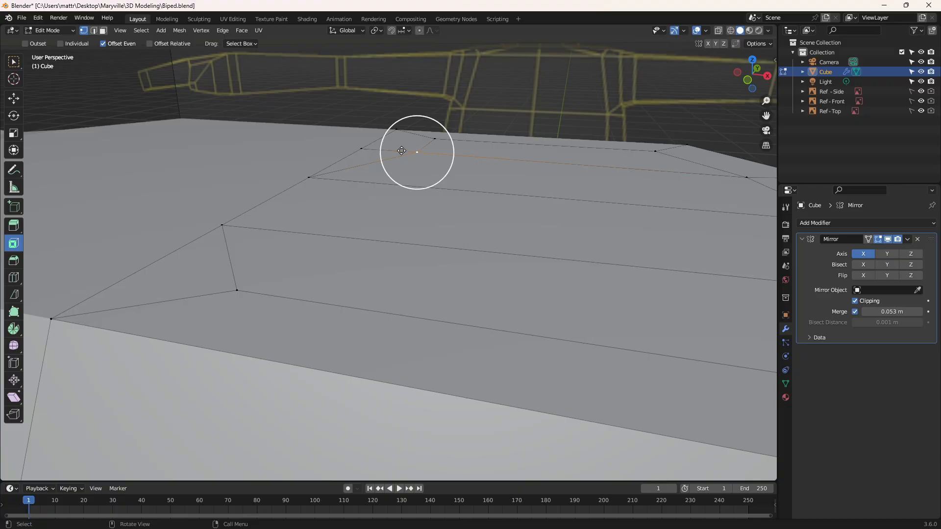
pyautogui.rightClick(360, 146)
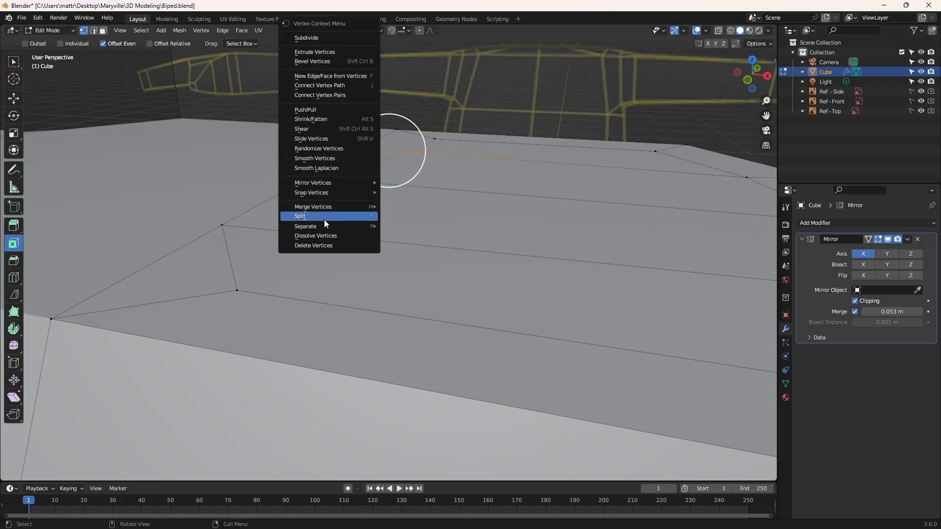
pyautogui.moveTo(333, 208)
pyautogui.click(410, 248)
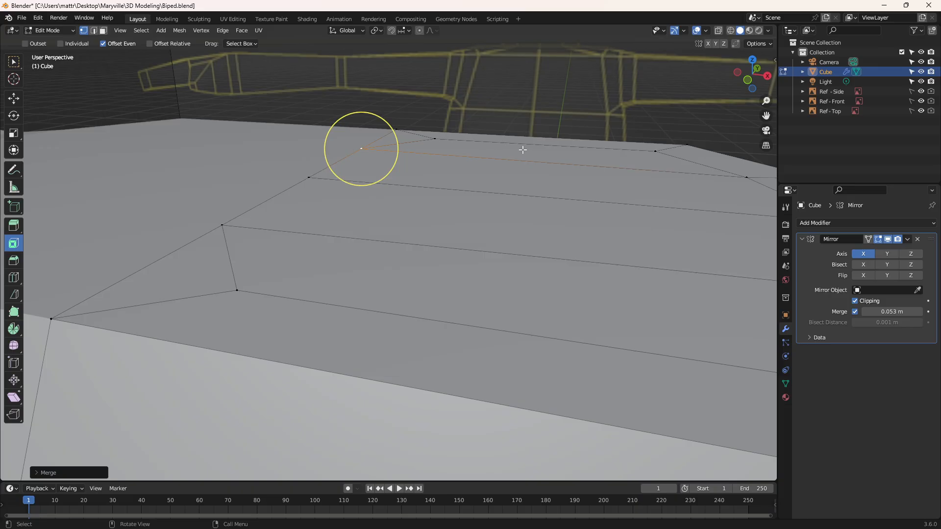
# Step: Try to merge the rearmost inset vertex into the rear end vertex of the centre seam with At Last, and undo it
pyautogui.press('g')
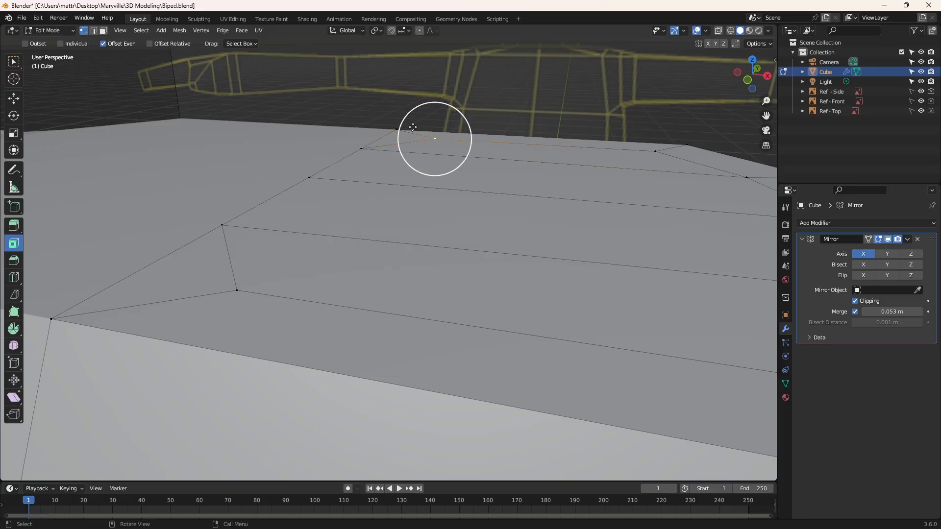
pyautogui.click(437, 137)
pyautogui.rightClick(437, 138)
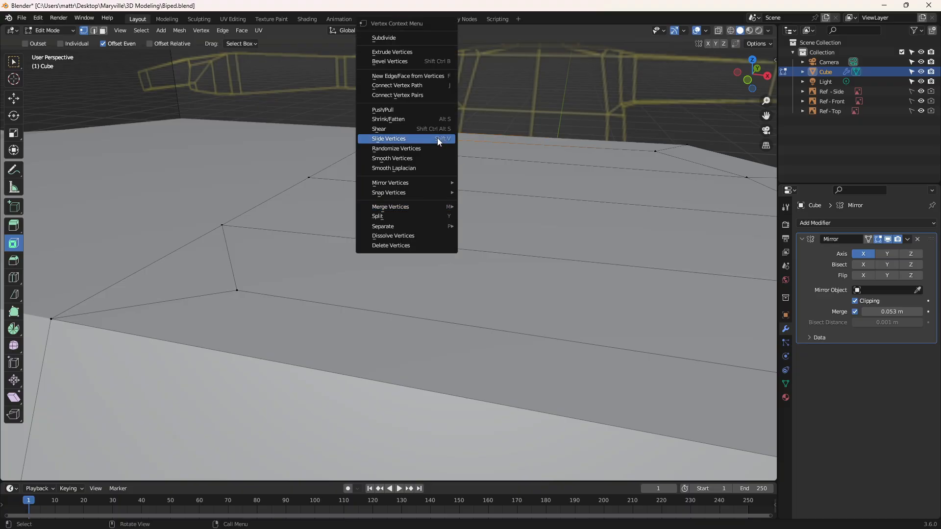
pyautogui.moveTo(407, 206)
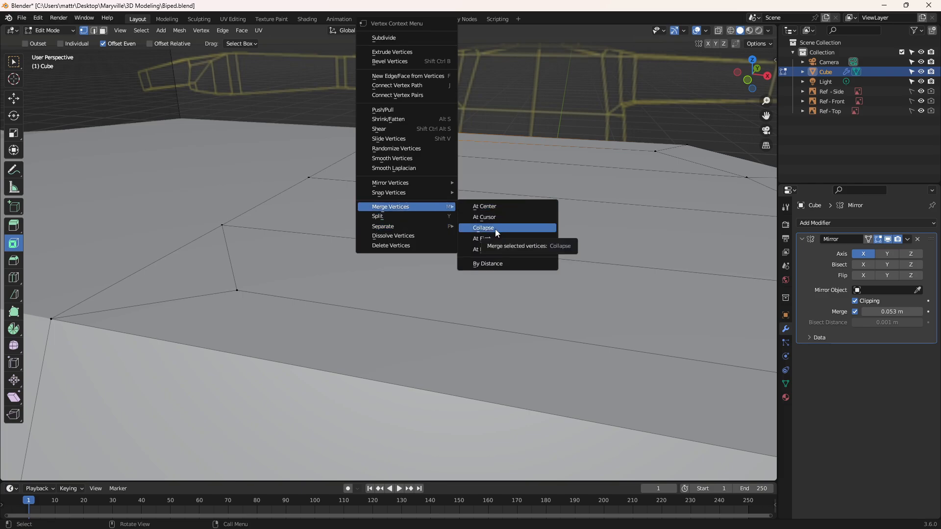
pyautogui.click(491, 249)
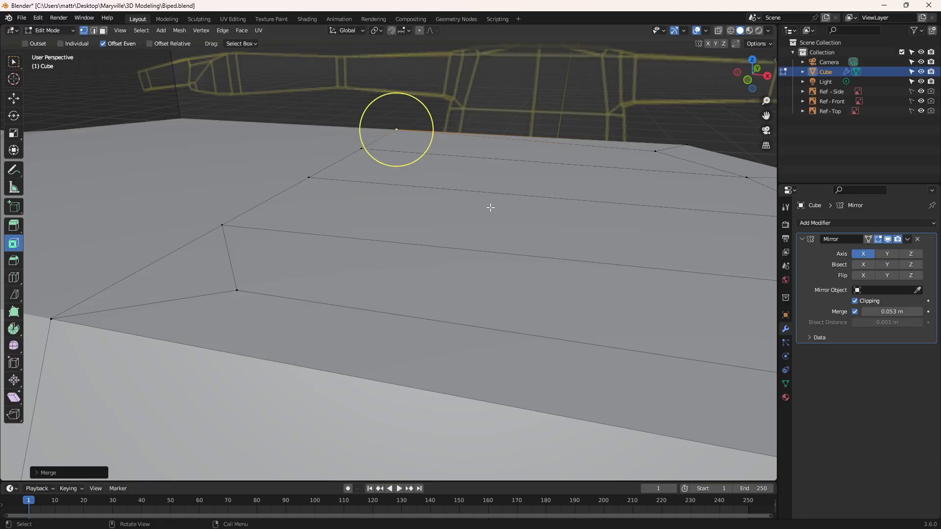
pyautogui.hotkey('ctrl', 'z')
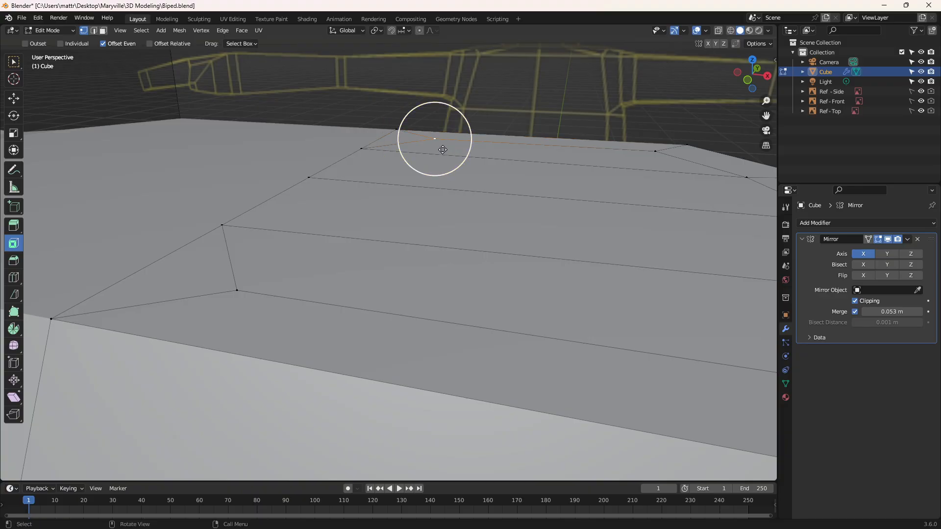
pyautogui.keyDown('alt'); pyautogui.moveTo(529, 159); pyautogui.dragTo(538, 221, button='middle'); pyautogui.keyUp('alt')
pyautogui.moveTo(445, 227)
pyautogui.mouseDown(button='middle')
pyautogui.moveTo(468, 214)
pyautogui.moveTo(458, 222)
pyautogui.mouseUp(button='middle')
pyautogui.click(291, 250)
pyautogui.press('g')
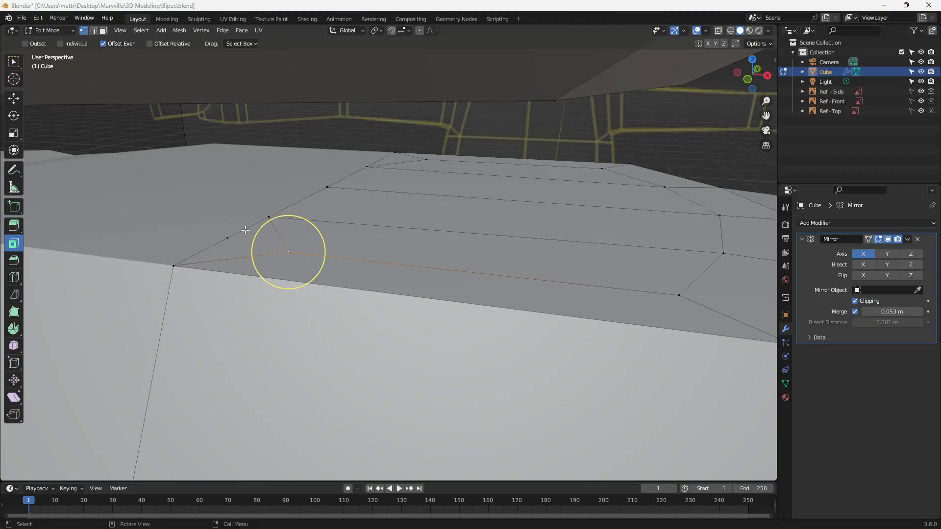
pyautogui.hotkey('alt', 'a')
pyautogui.press('2')
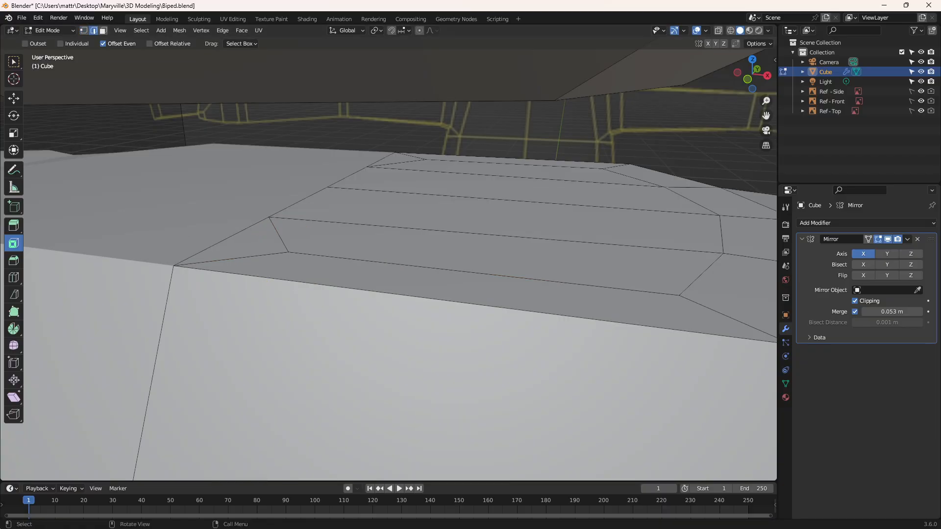
pyautogui.click(84, 31)
pyautogui.click(93, 31)
pyautogui.click(212, 245)
pyautogui.click(222, 238)
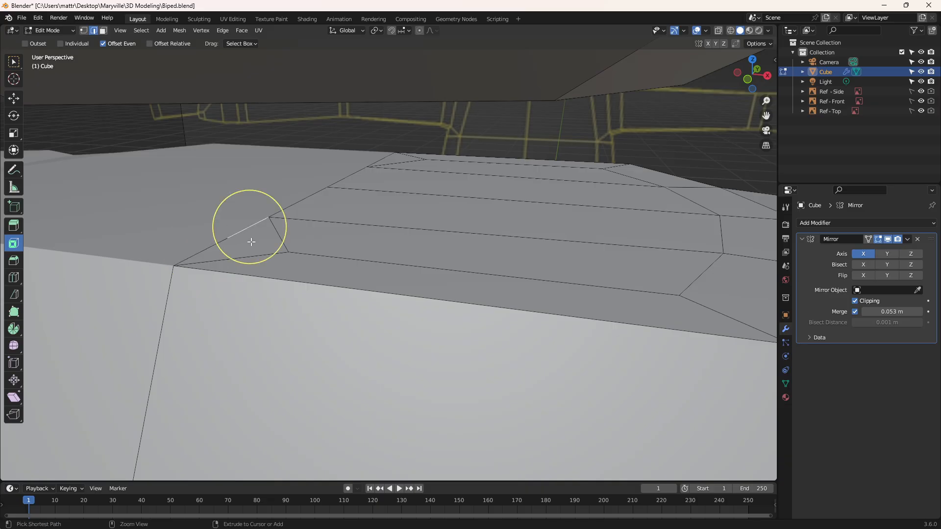
pyautogui.hotkey('alt', 'a')
pyautogui.press('1')
# Step: Undo the cut that splits the front centre-seam edge
pyautogui.hotkey('ctrl', 'z')
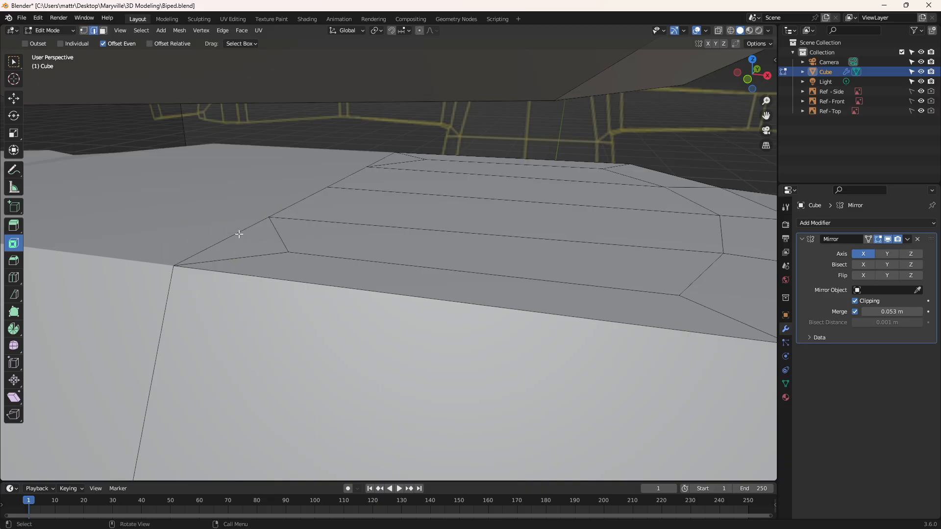
pyautogui.click(239, 233)
pyautogui.hotkey('ctrl', 'z')
pyautogui.hotkey('ctrl', 'z')
pyautogui.hotkey('ctrl', 'z')
pyautogui.click(236, 234)
pyautogui.rightClick(231, 241)
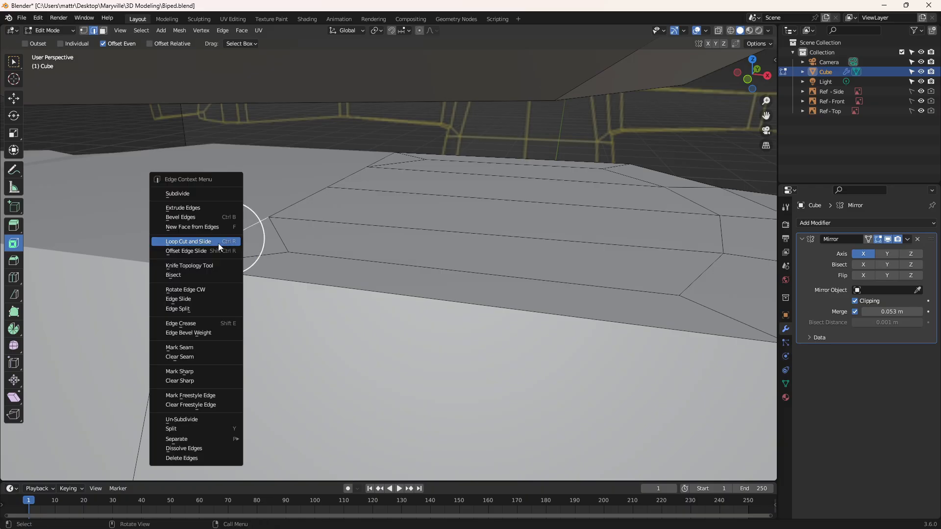
pyautogui.click(199, 242)
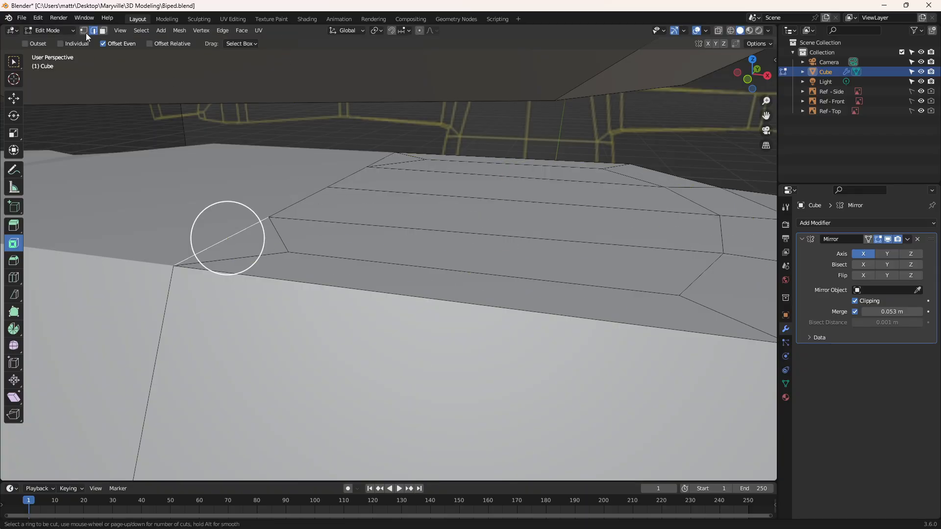
pyautogui.press('Escape')
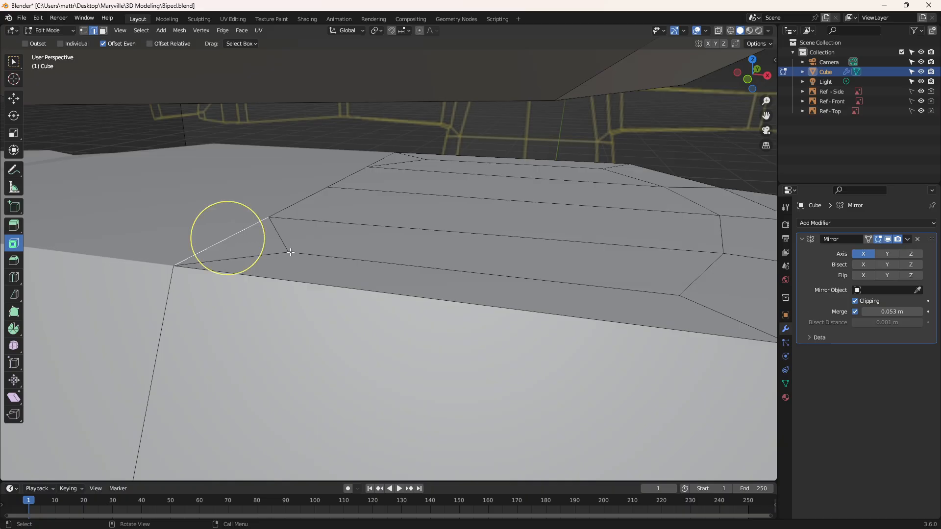
pyautogui.click(292, 252)
pyautogui.click(84, 31)
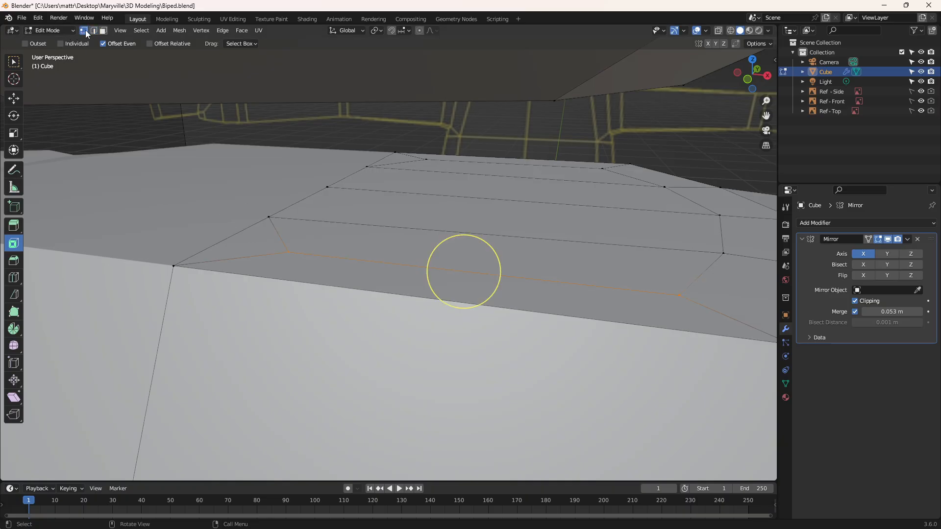
pyautogui.click(214, 240)
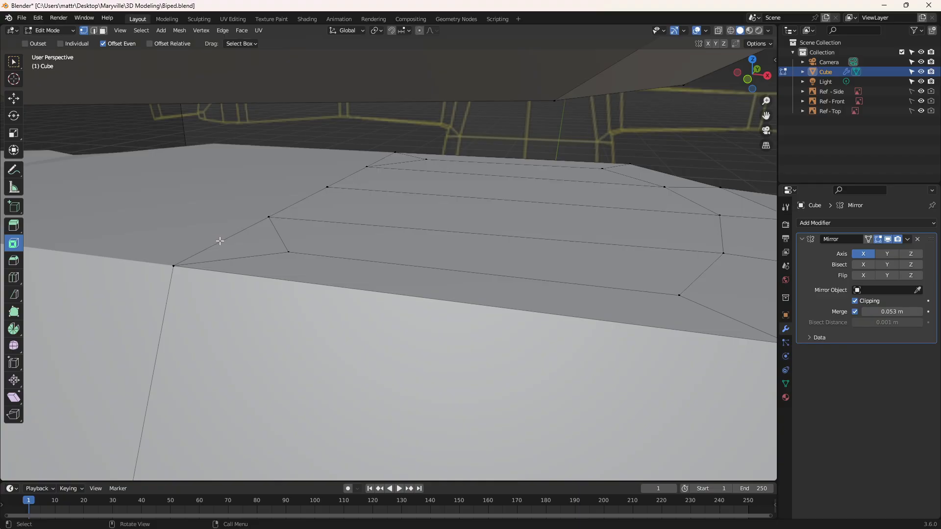
# Step: Add a midpoint vertex to the front centre-seam edge with Loop Cut and Slide, in edge mode
pyautogui.click(94, 30)
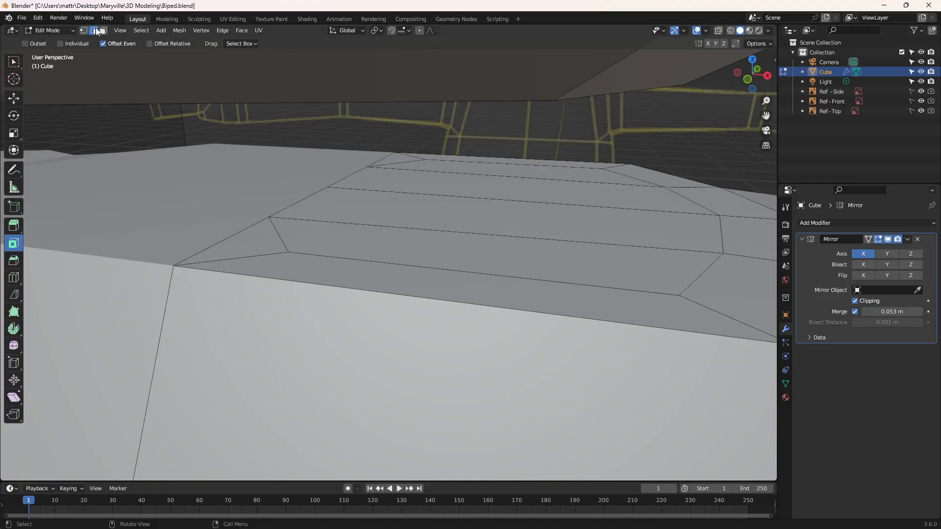
pyautogui.rightClick(228, 237)
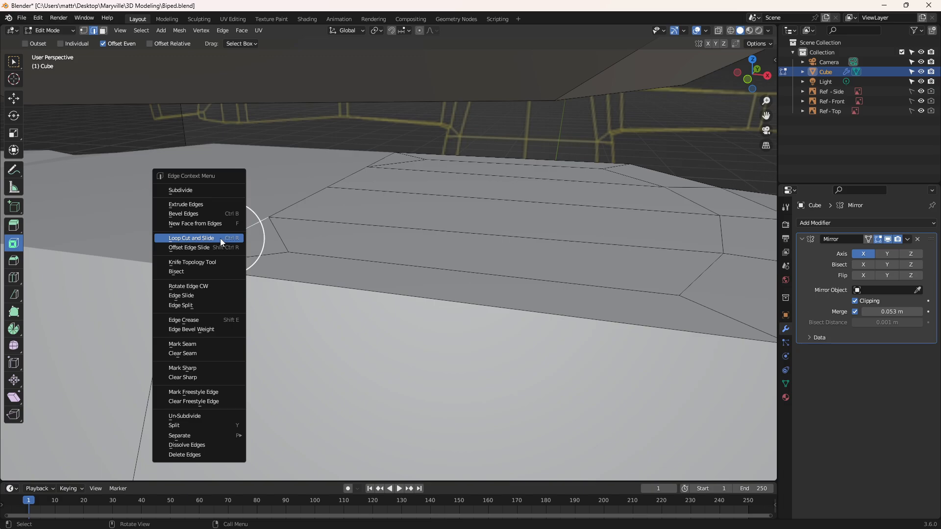
pyautogui.click(220, 239)
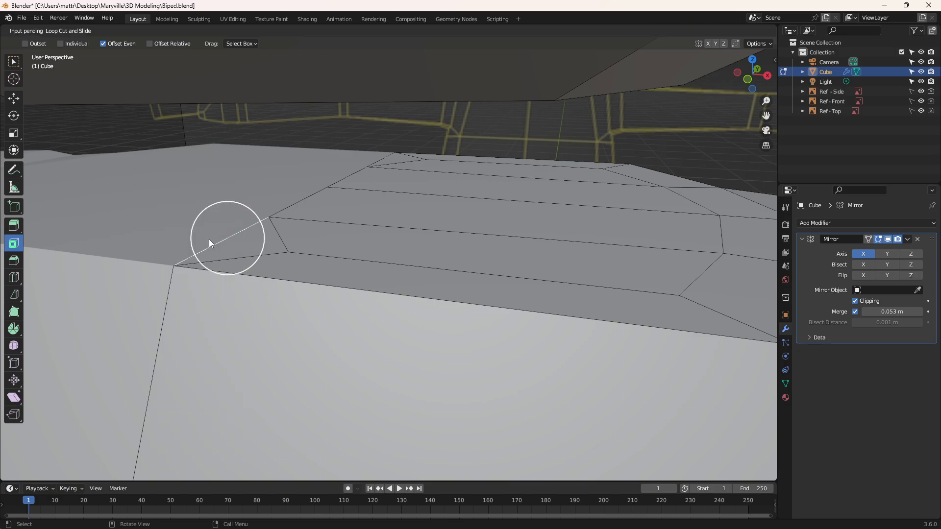
pyautogui.click(238, 244)
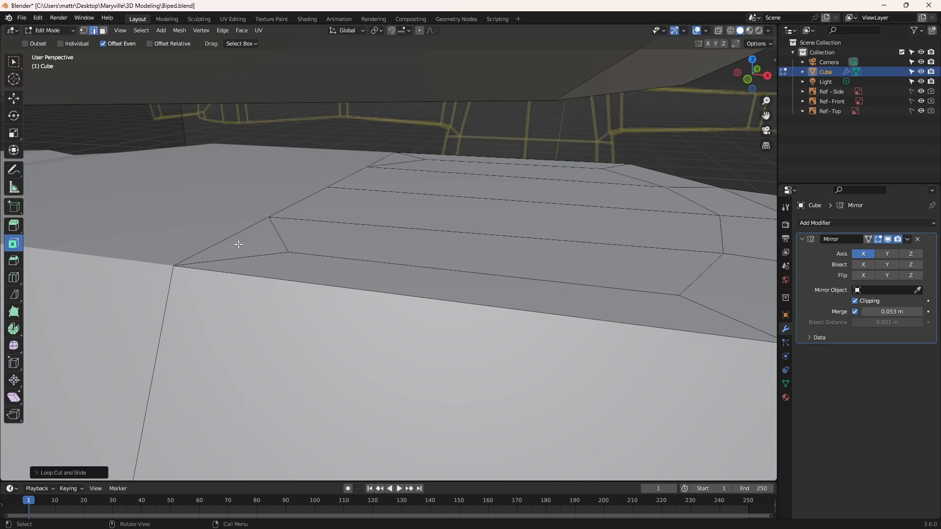
# Step: Merge the front inset vertex into the new midpoint vertex on the front seam edge with At Last, in vertex mode
pyautogui.click(84, 30)
pyautogui.click(288, 251)
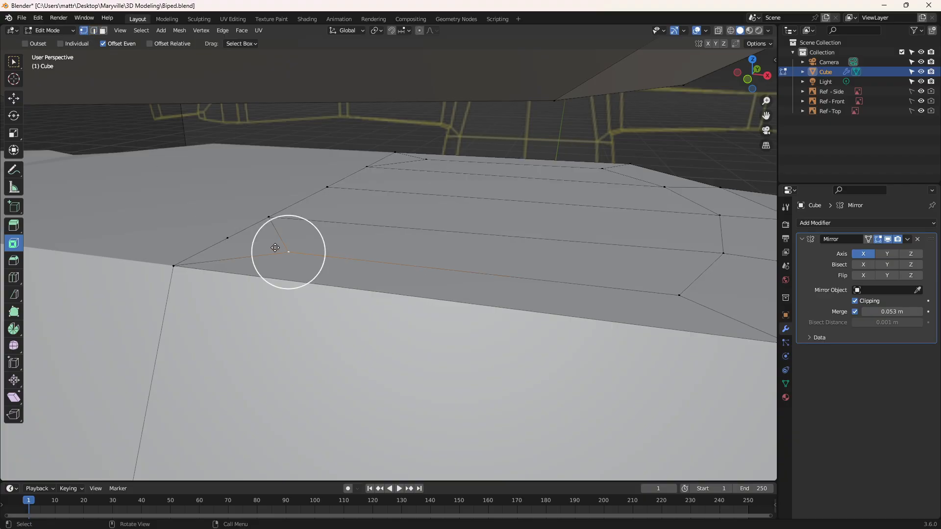
pyautogui.rightClick(227, 238)
pyautogui.moveTo(210, 382)
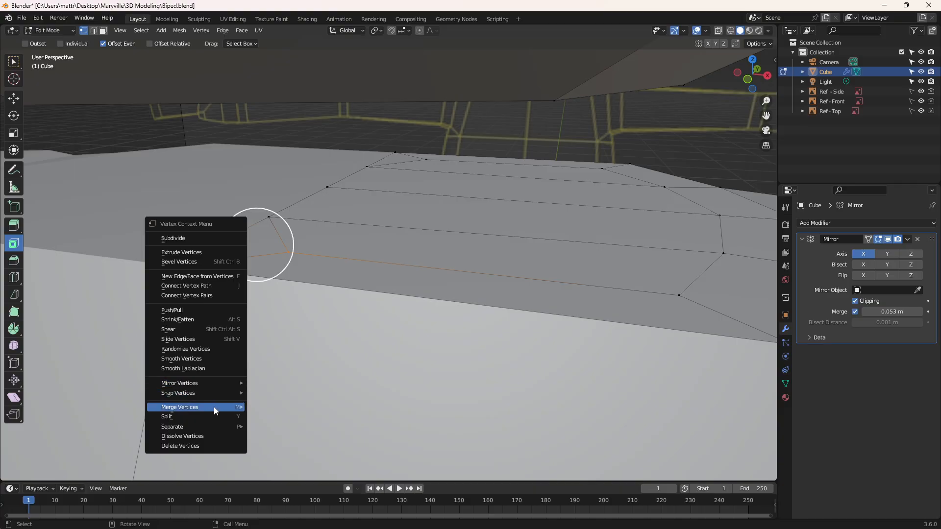
pyautogui.moveTo(214, 407)
pyautogui.click(272, 449)
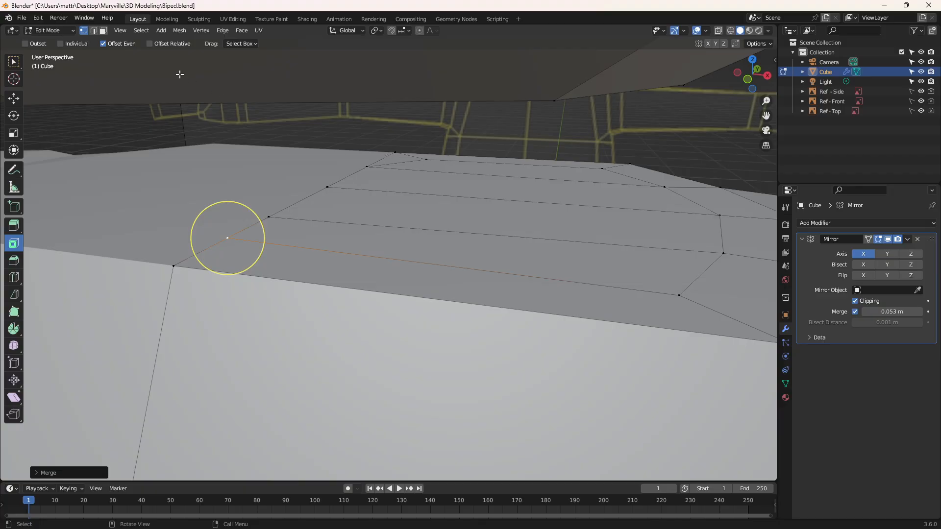
# Step: Add a midpoint vertex to the rearmost centre-seam edge with Loop Cut and Slide, in edge mode
pyautogui.click(96, 33)
pyautogui.click(381, 159)
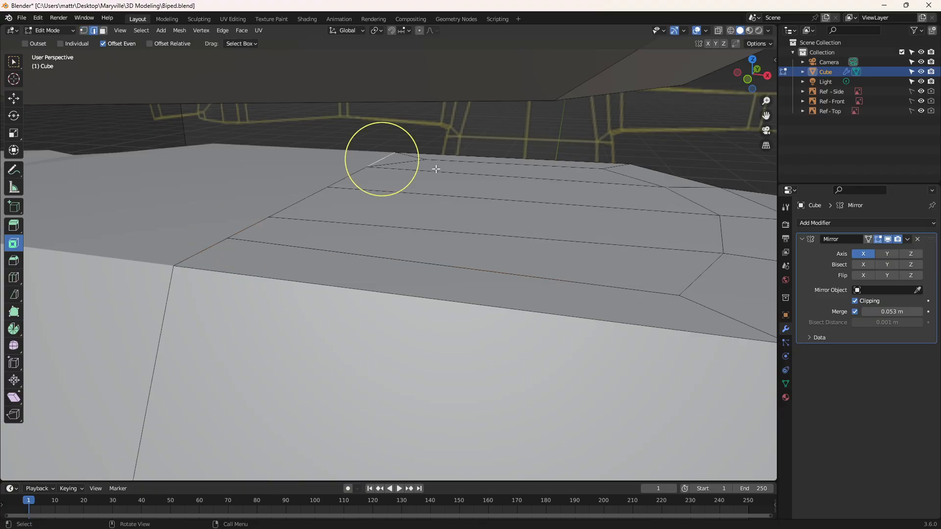
pyautogui.rightClick(382, 158)
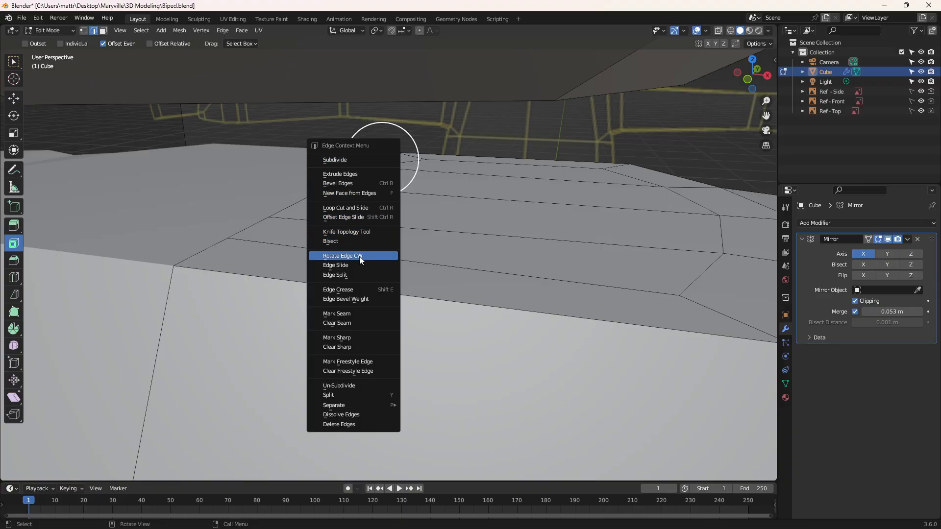
pyautogui.click(359, 208)
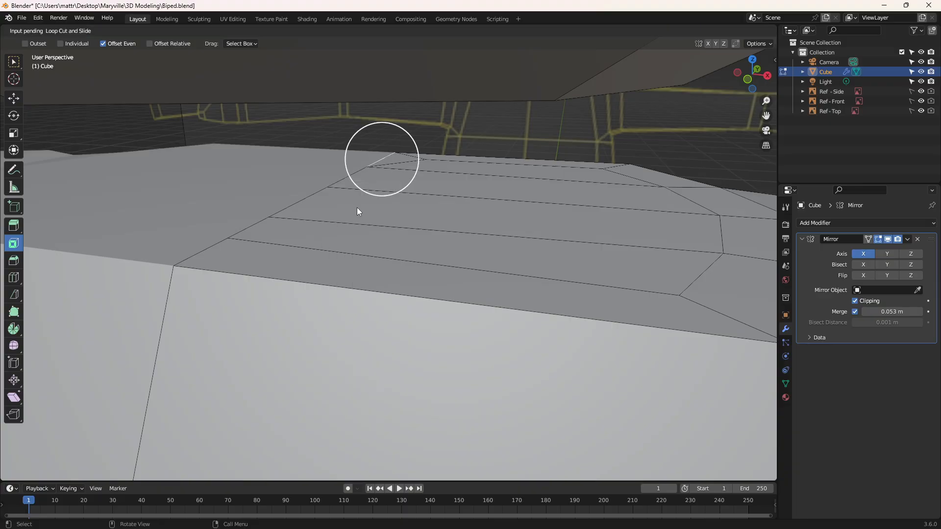
pyautogui.click(382, 160)
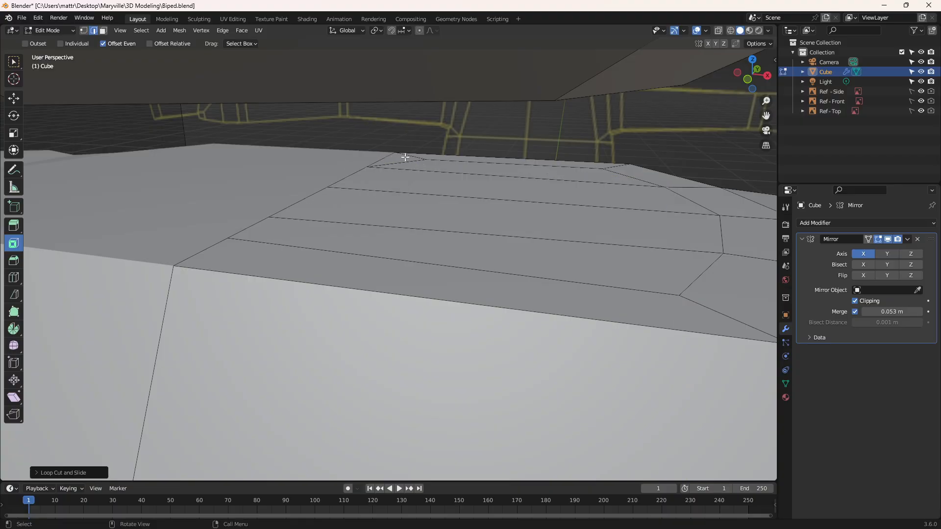
# Step: Merge the rearmost inset vertex into the new midpoint vertex on the rear seam edge with At Last, in vertex mode
pyautogui.click(83, 31)
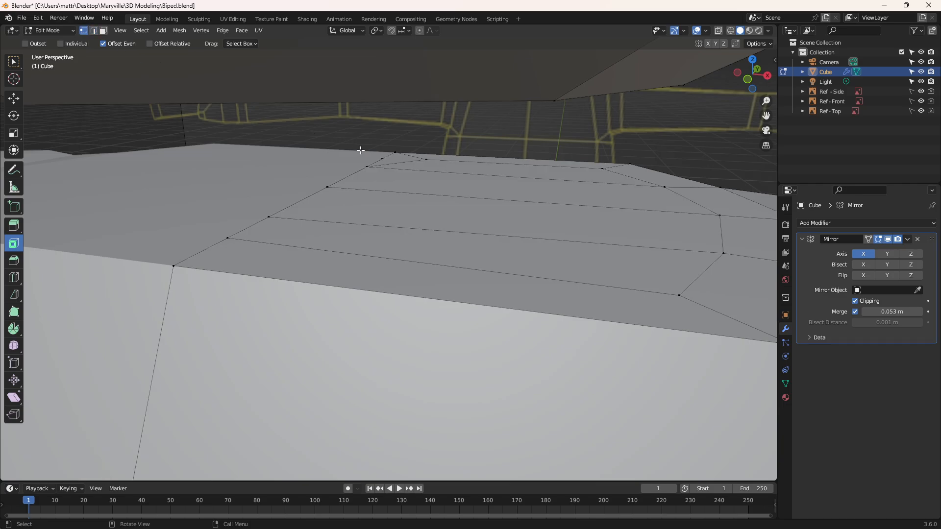
pyautogui.click(429, 158)
pyautogui.press('g')
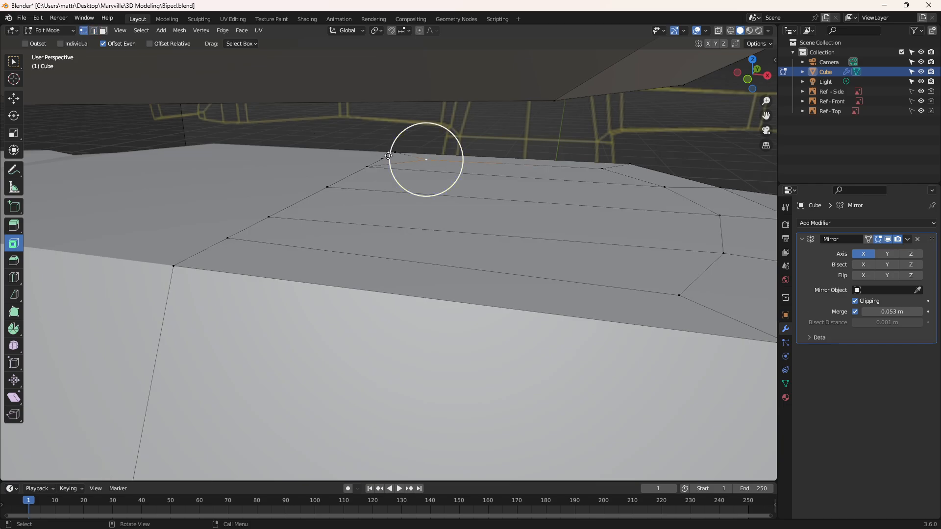
pyautogui.rightClick(428, 160)
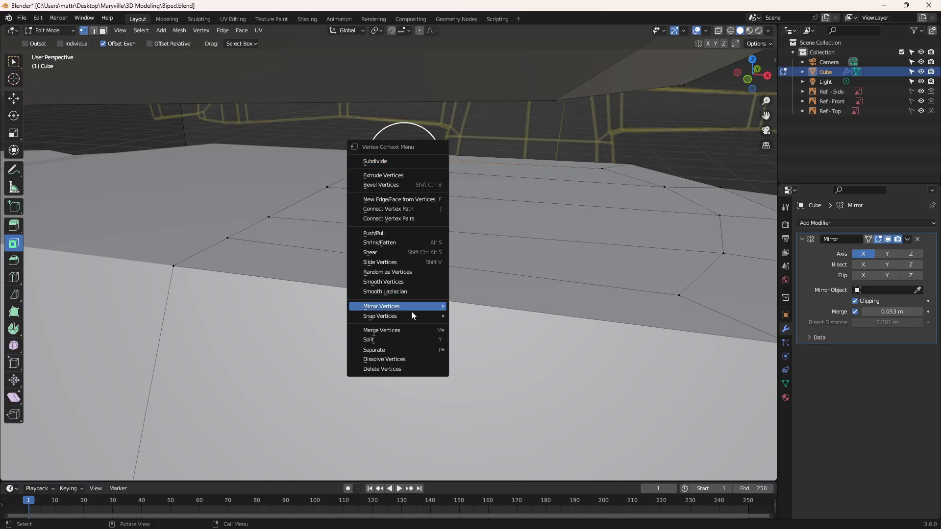
pyautogui.moveTo(405, 332)
pyautogui.click(478, 372)
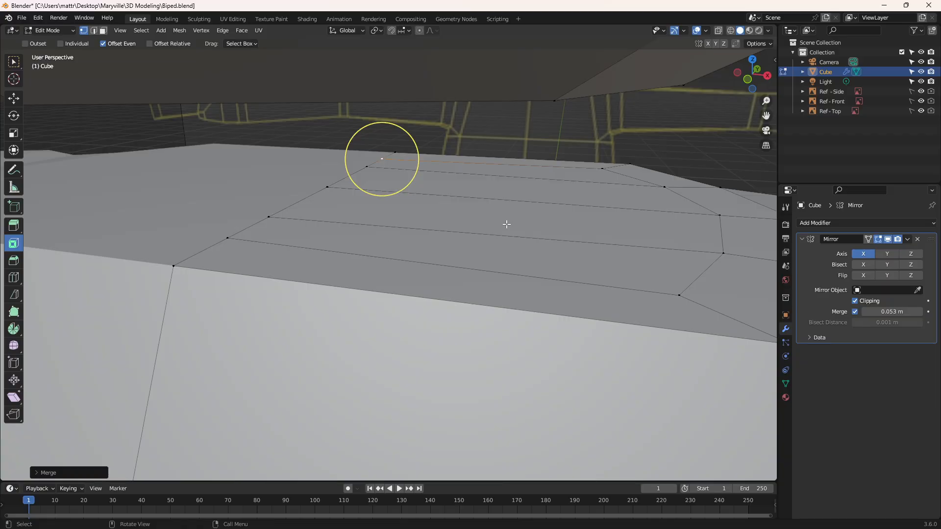
pyautogui.moveTo(508, 222); pyautogui.dragTo(360, 212, button='middle')
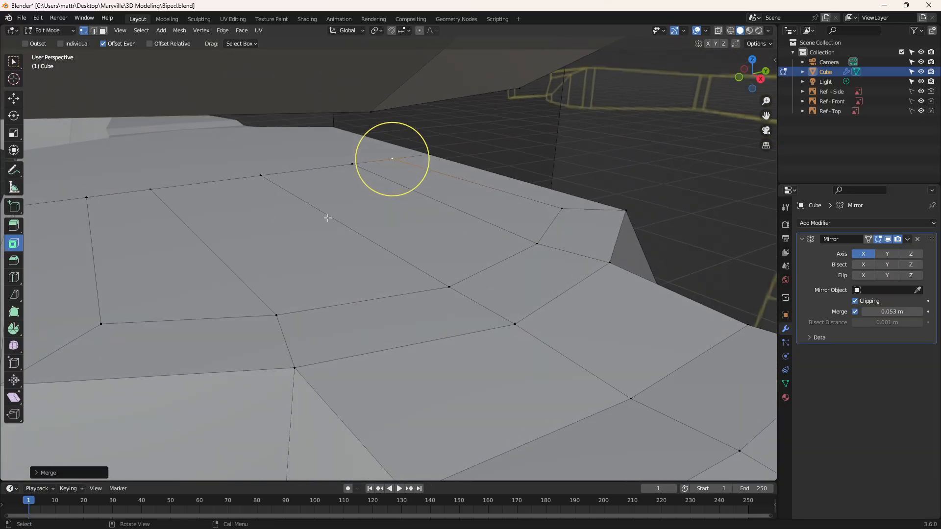
# Step: Extrude the four inset faces on top of the torso upward to start the neck, using Extrude Region in face mode
pyautogui.moveTo(227, 227); pyautogui.dragTo(141, 240, button='middle')
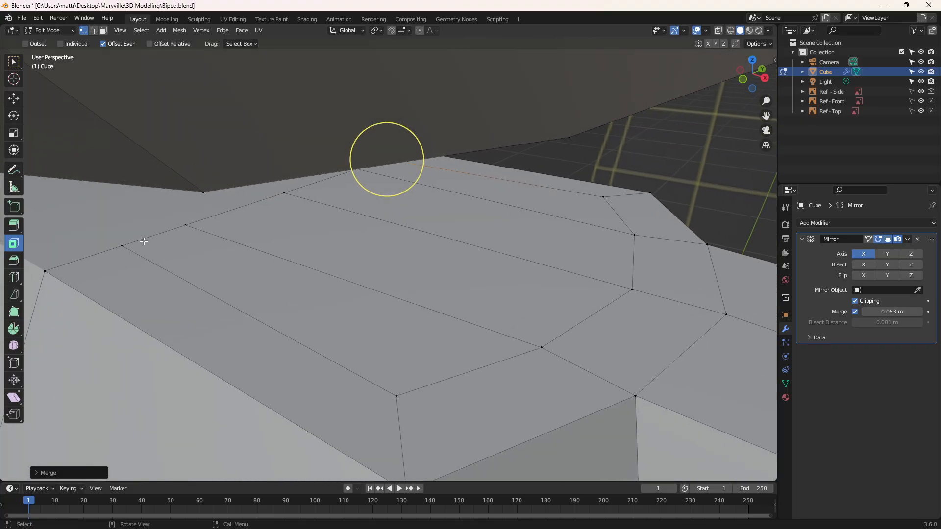
pyautogui.click(256, 291)
pyautogui.click(103, 30)
pyautogui.click(303, 294)
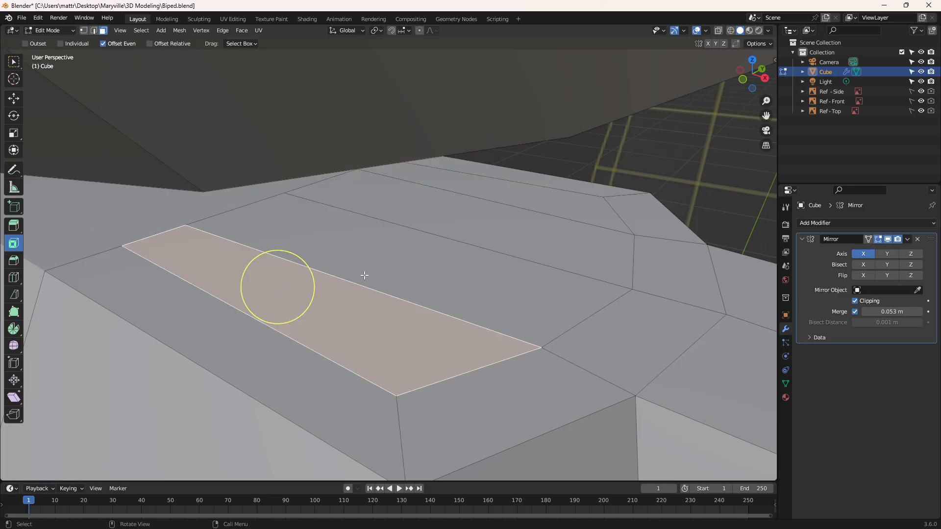
pyautogui.keyDown('shift'); pyautogui.click(407, 244); pyautogui.keyUp('shift')
pyautogui.keyDown('shift'); pyautogui.click(448, 215); pyautogui.keyUp('shift')
pyautogui.keyDown('shift'); pyautogui.click(492, 190); pyautogui.keyUp('shift')
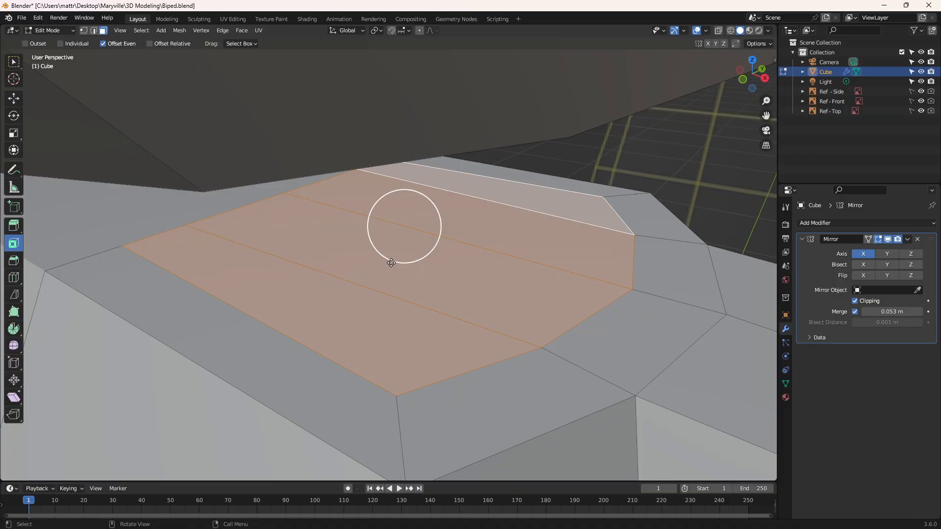
pyautogui.keyDown('shift'); pyautogui.moveTo(380, 261); pyautogui.dragTo(400, 196, button='middle'); pyautogui.keyUp('shift')
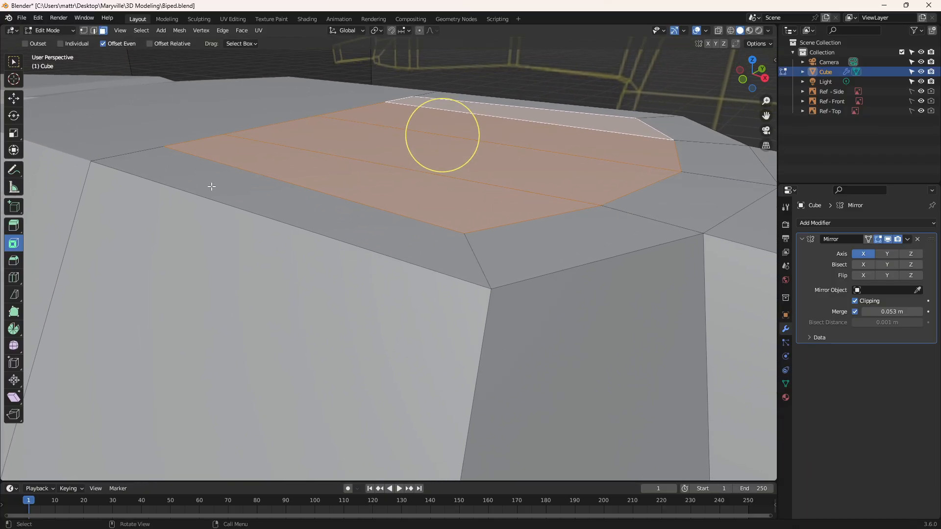
pyautogui.click(13, 225)
pyautogui.moveTo(443, 97); pyautogui.dragTo(454, 475)
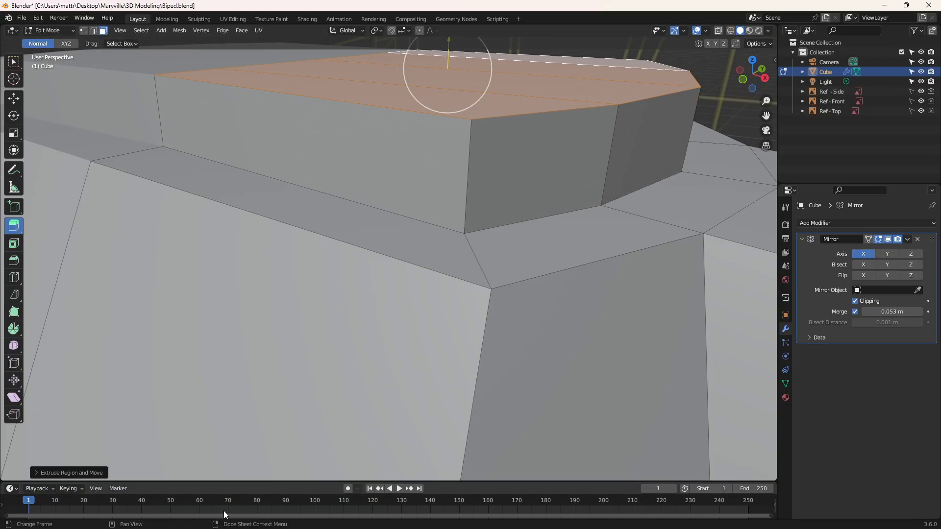
# Step: Delete the cap faces on top of the extruded neck, leaving the neck open toward the head
pyautogui.rightClick(475, 114)
pyautogui.press('x')
pyautogui.click(520, 94)
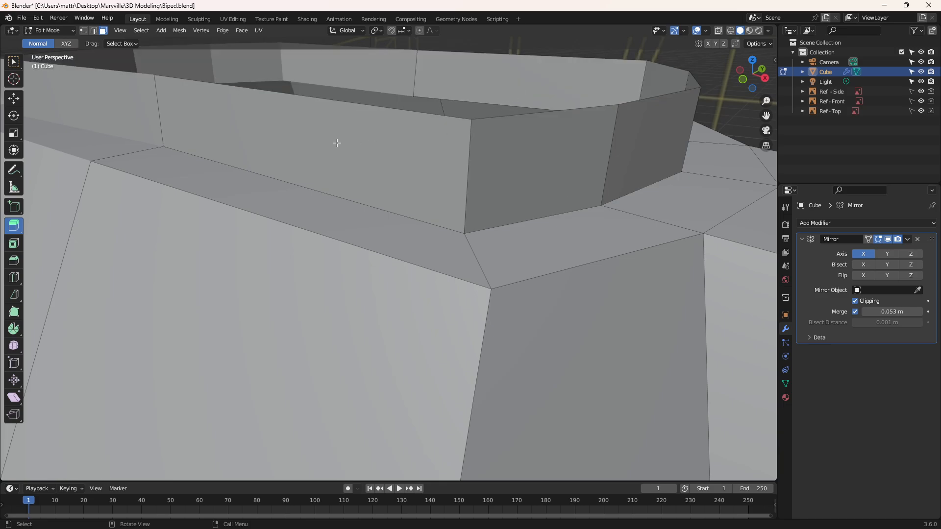
# Step: Select the boundary edges along the side of the head's bottom opening, in edge mode
pyautogui.moveTo(337, 143); pyautogui.dragTo(400, 144, button='middle')
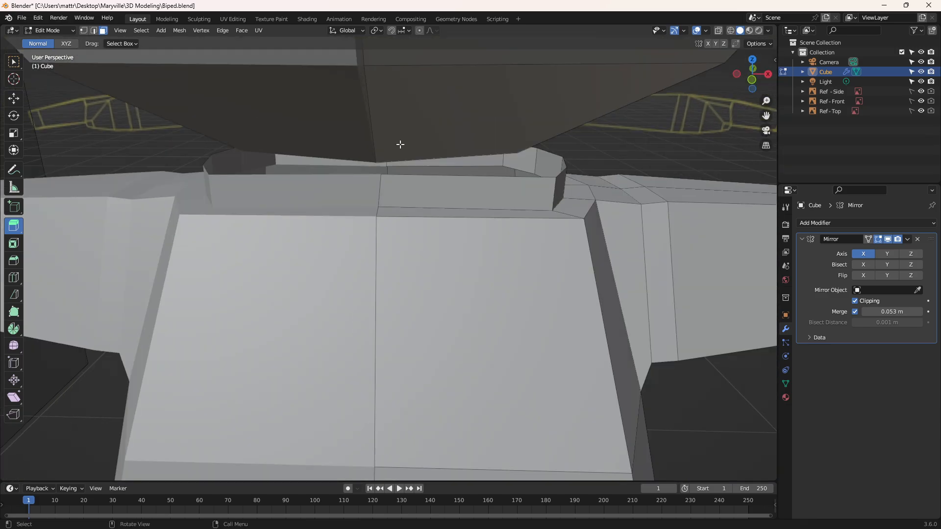
pyautogui.moveTo(455, 164); pyautogui.dragTo(419, 154, button='middle')
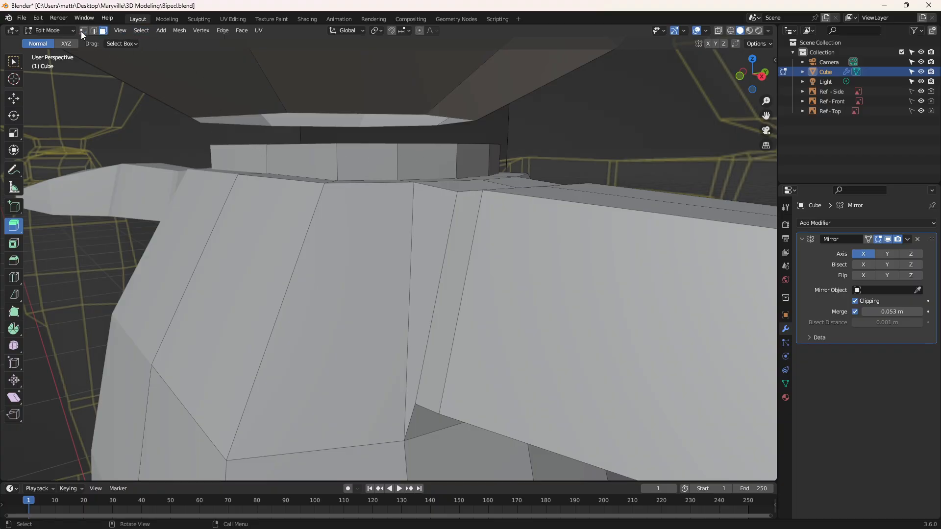
pyautogui.click(93, 31)
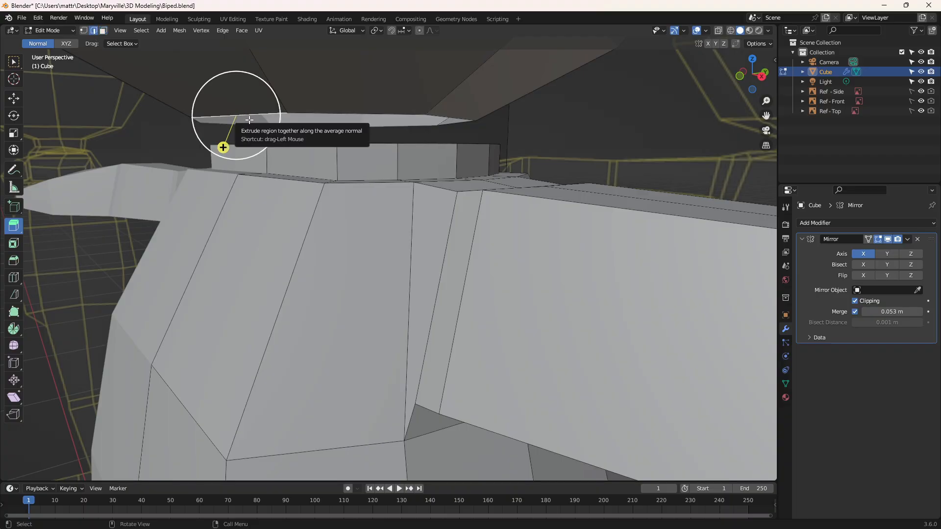
pyautogui.keyDown('shift'); pyautogui.moveTo(250, 120); pyautogui.dragTo(250, 120, button='middle'); pyautogui.keyUp('shift')
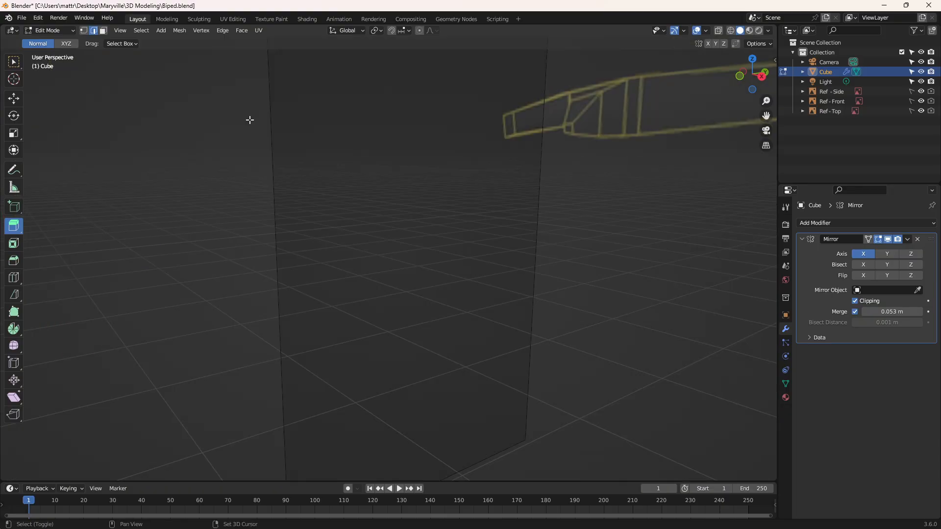
pyautogui.scroll(-8, 450, 149)
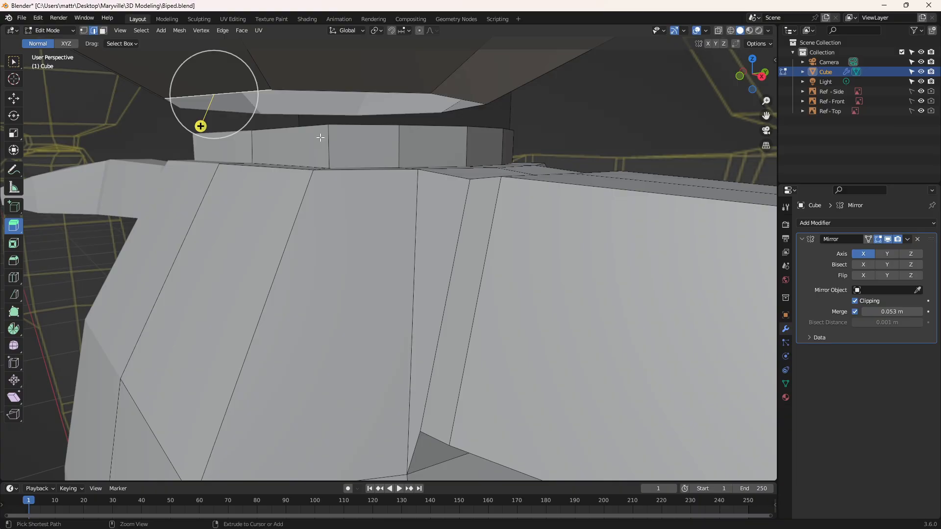
pyautogui.press('ctrl+KP_Add')
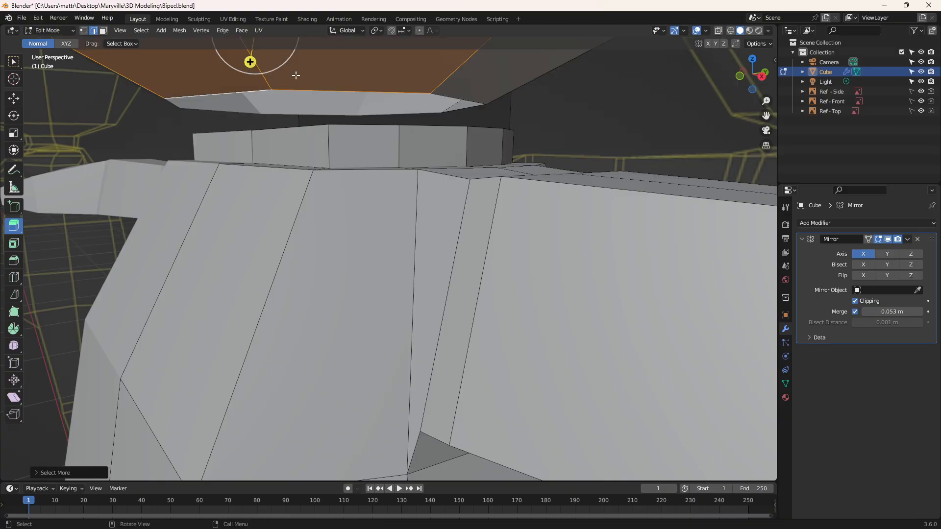
pyautogui.click(304, 96)
pyautogui.rightClick(257, 91)
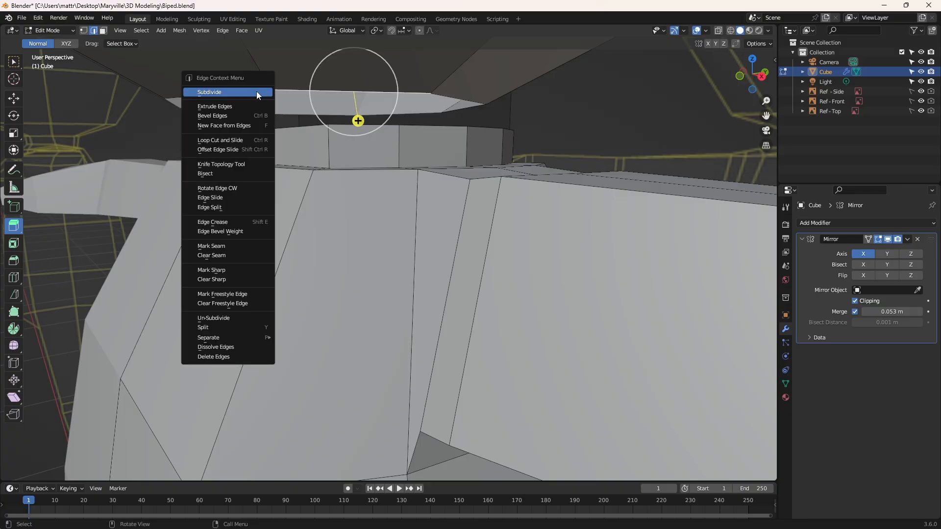
pyautogui.keyDown('shift'); pyautogui.click(262, 91); pyautogui.keyUp('shift')
pyautogui.rightClick(263, 91)
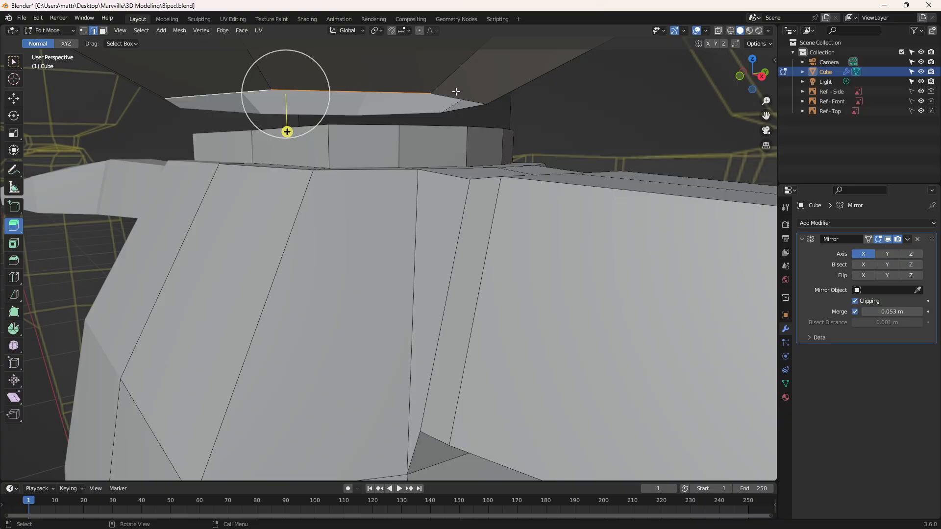
pyautogui.keyDown('shift'); pyautogui.click(490, 103); pyautogui.keyUp('shift')
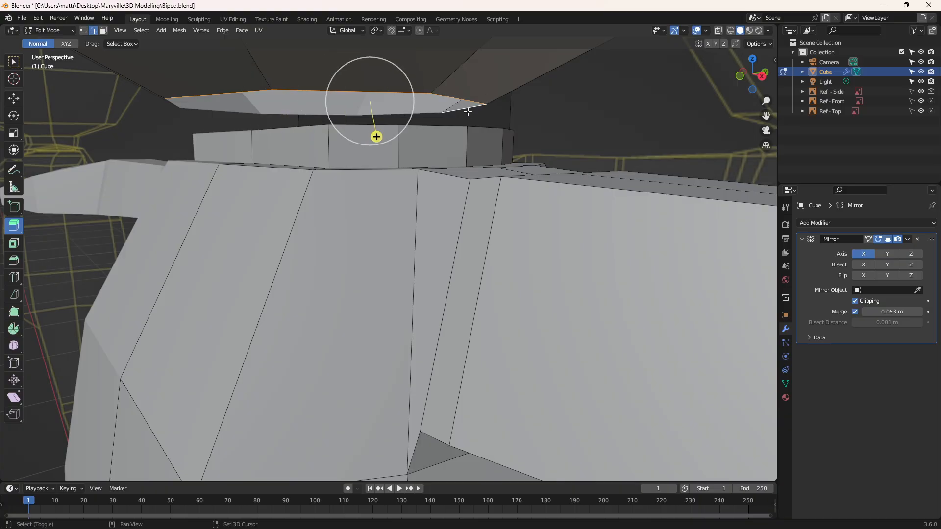
pyautogui.moveTo(469, 106); pyautogui.dragTo(387, 112, button='middle')
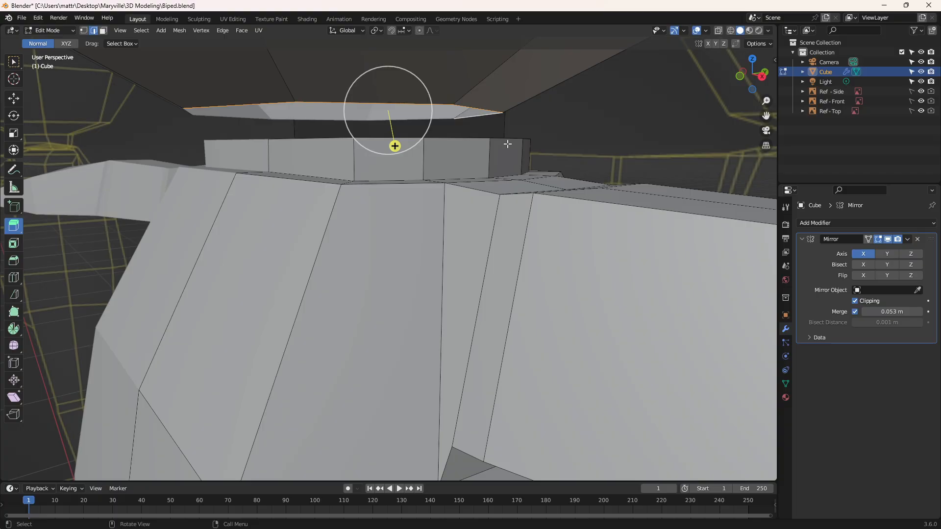
# Step: Add the remaining boundary edges around the unmirrored half of the head's opening to the selection
pyautogui.moveTo(507, 144); pyautogui.dragTo(480, 157, button='middle')
pyautogui.moveTo(458, 201); pyautogui.dragTo(504, 186, button='middle')
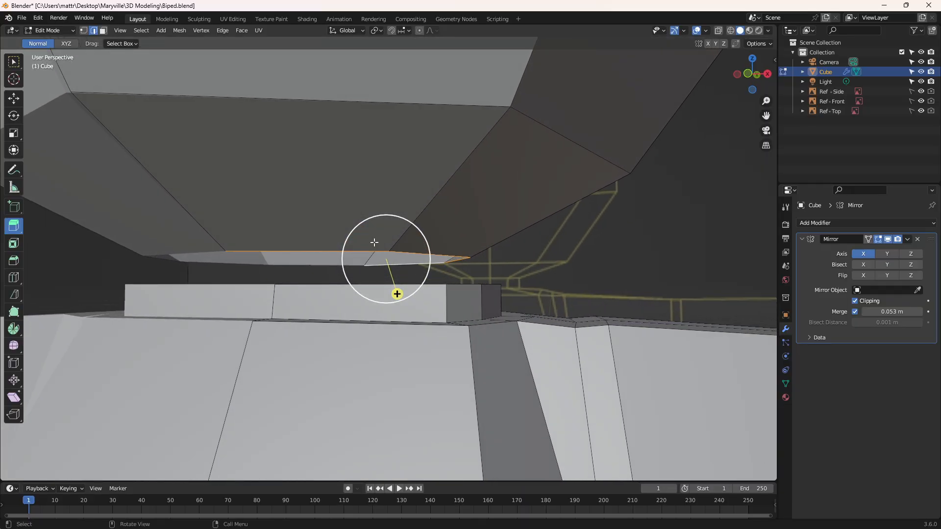
pyautogui.keyDown('shift'); pyautogui.click(335, 264); pyautogui.keyUp('shift')
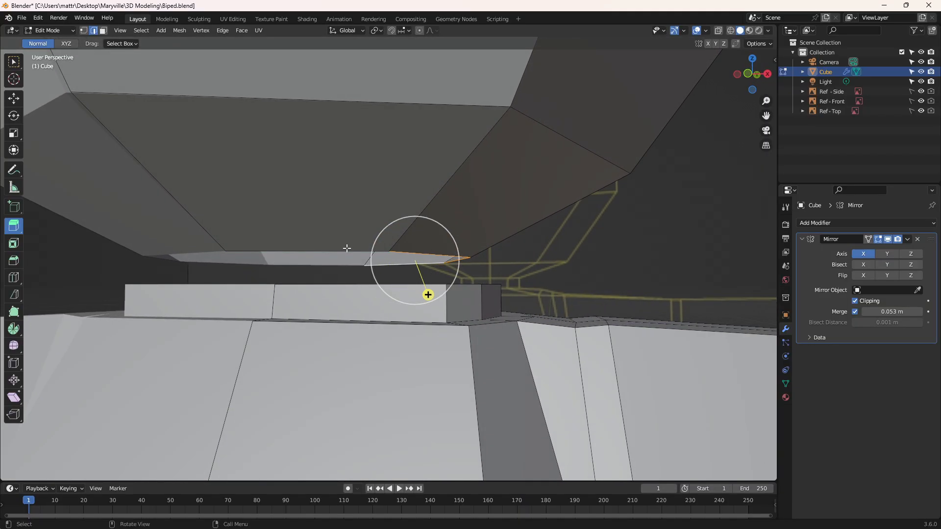
pyautogui.moveTo(346, 248); pyautogui.dragTo(404, 256, button='middle')
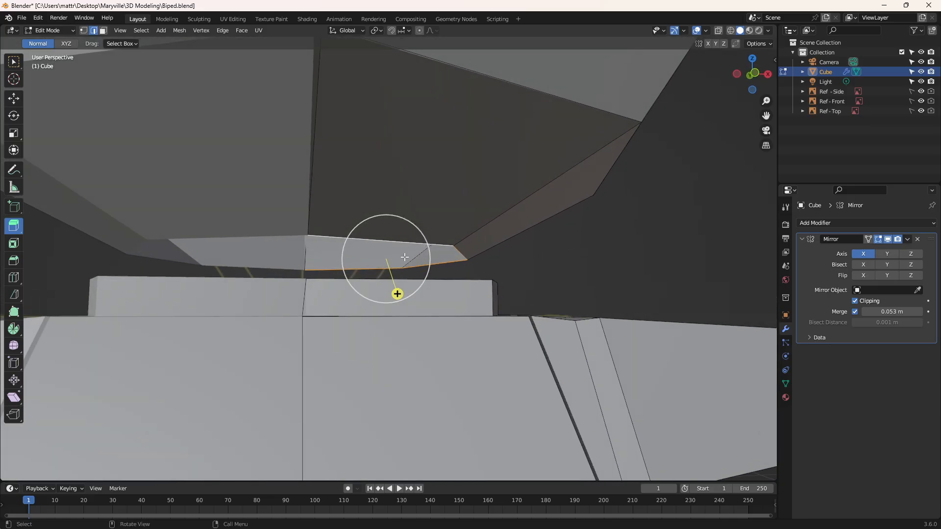
pyautogui.moveTo(518, 249); pyautogui.dragTo(508, 250, button='middle')
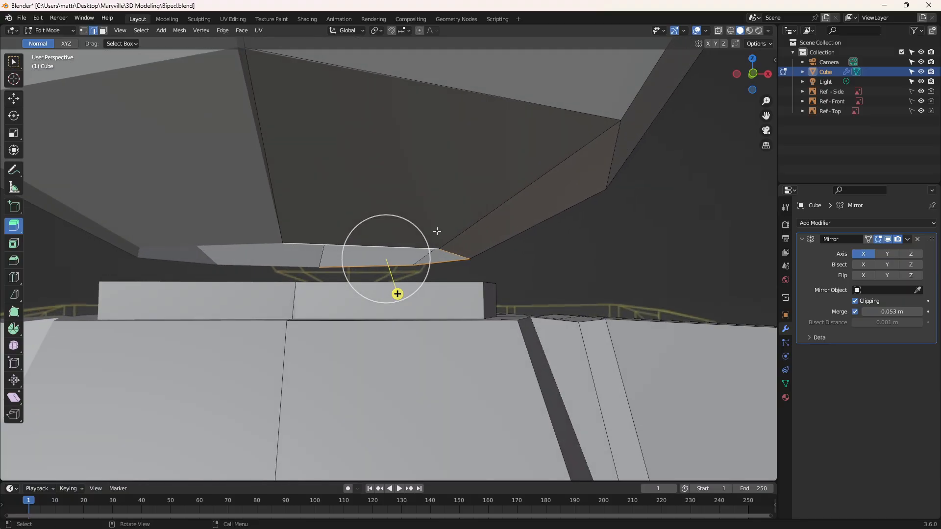
pyautogui.moveTo(442, 283); pyautogui.dragTo(438, 277, button='middle')
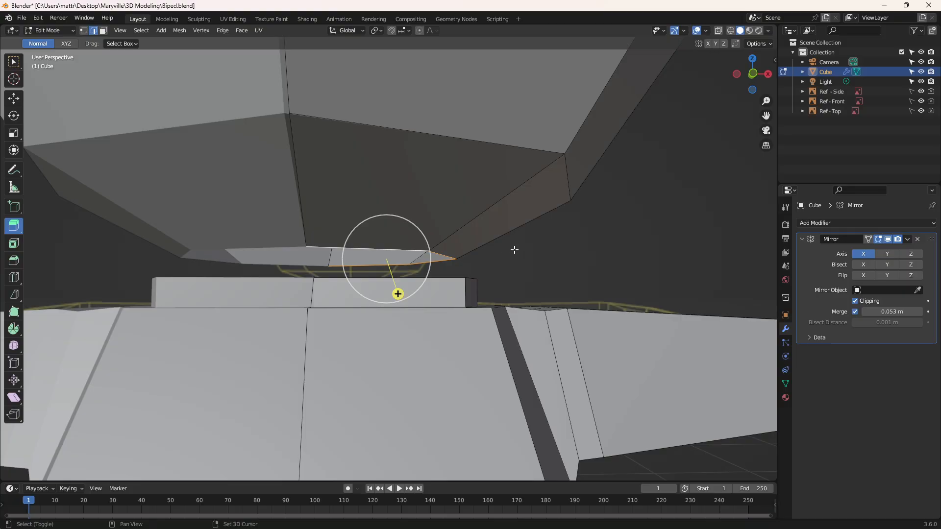
pyautogui.keyDown('shift'); pyautogui.moveTo(503, 250); pyautogui.dragTo(503, 290, button='middle'); pyautogui.keyUp('shift')
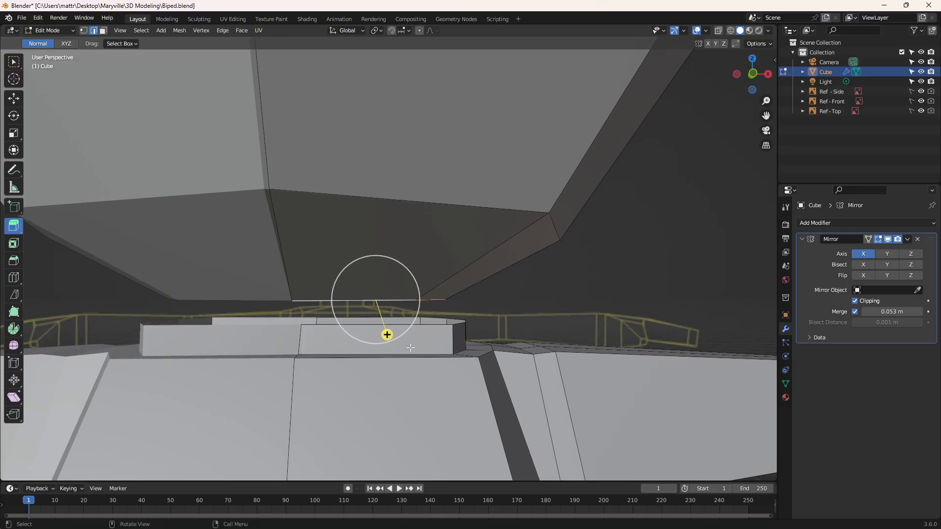
# Step: Select the side faces all around the unmirrored half of the extruded neck, in face mode
pyautogui.click(105, 32)
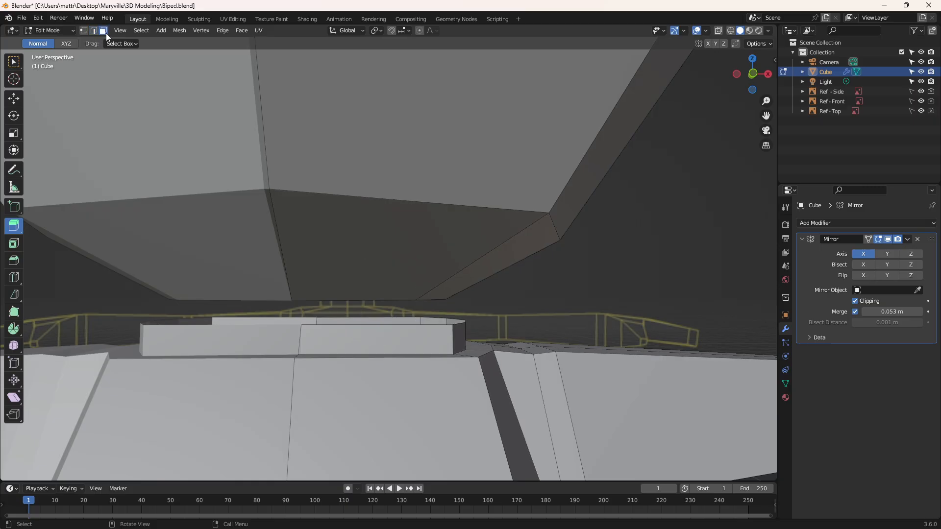
pyautogui.keyDown('shift'); pyautogui.click(450, 341); pyautogui.keyUp('shift')
pyautogui.keyDown('shift'); pyautogui.click(459, 340); pyautogui.keyUp('shift')
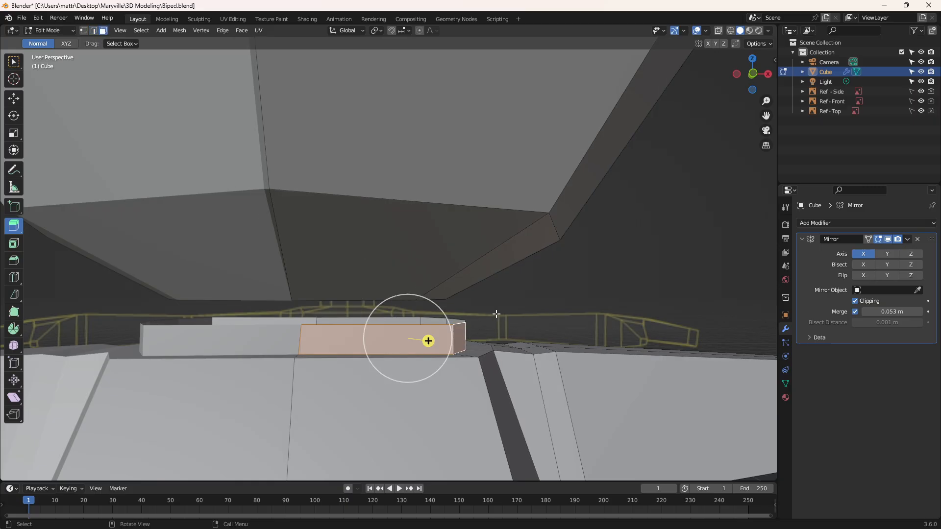
pyautogui.moveTo(495, 313); pyautogui.dragTo(441, 342, button='middle')
pyautogui.moveTo(516, 321); pyautogui.dragTo(463, 326, button='middle')
pyautogui.keyDown('ctrl'); pyautogui.click(476, 352); pyautogui.keyUp('ctrl')
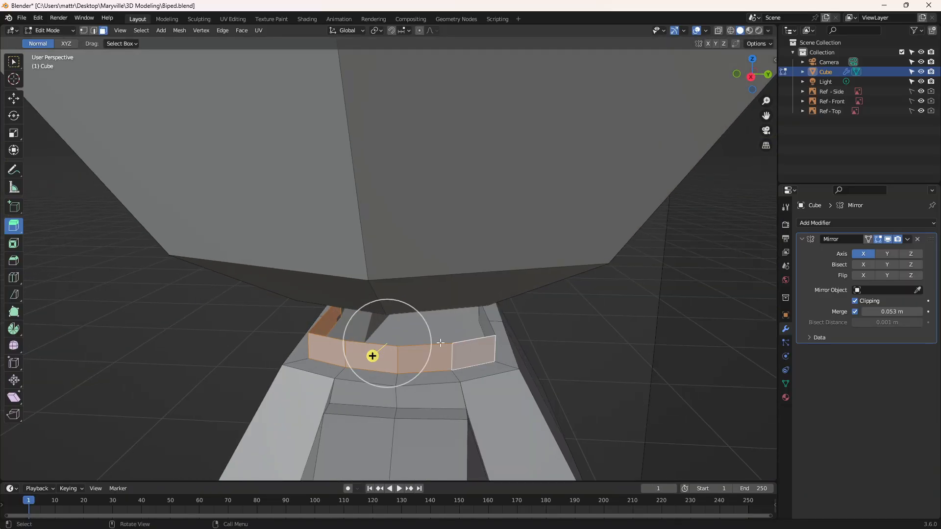
pyautogui.moveTo(512, 337); pyautogui.dragTo(575, 321, button='middle')
pyautogui.keyDown('shift'); pyautogui.click(404, 334); pyautogui.keyUp('shift')
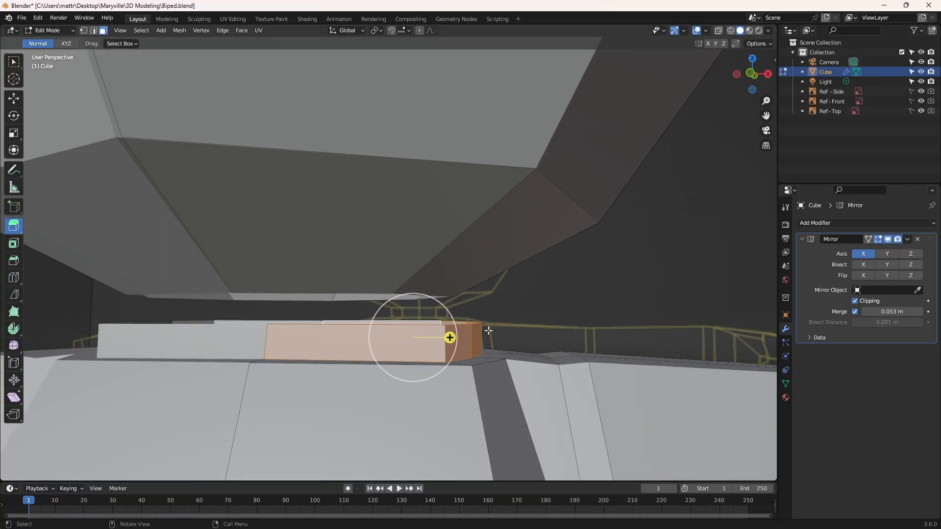
# Step: Replace the selection with the upper rim vertices around the unmirrored half of the neck, in vertex mode
pyautogui.click(86, 31)
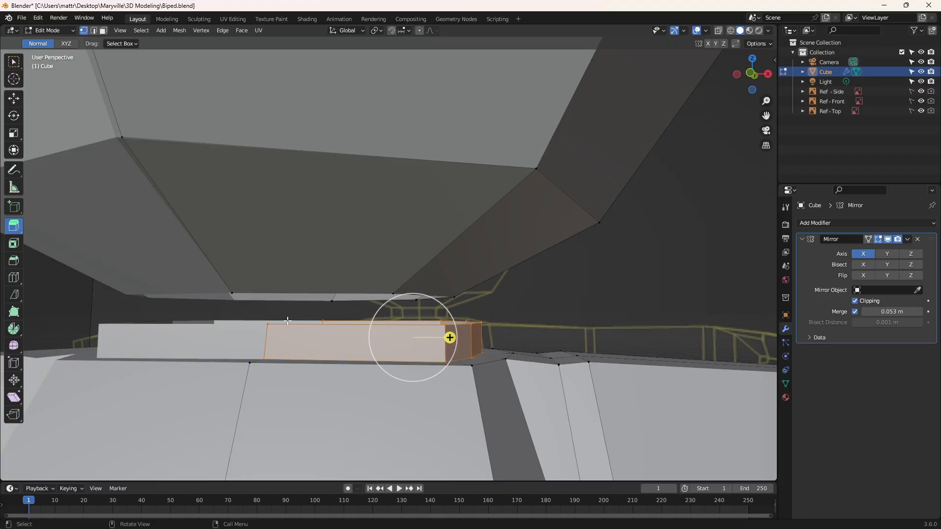
pyautogui.click(537, 318)
pyautogui.click(251, 324)
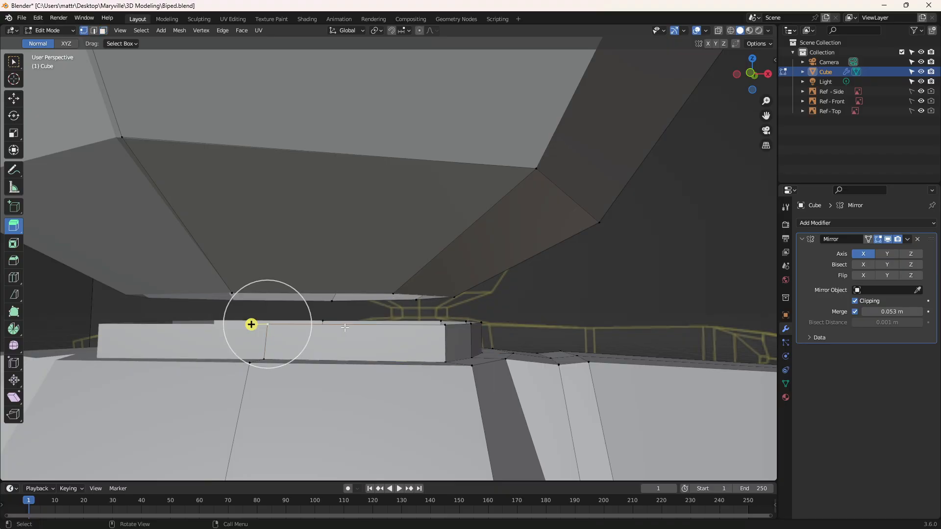
pyautogui.keyDown('shift'); pyautogui.click(446, 325); pyautogui.keyUp('shift')
pyautogui.keyDown('shift'); pyautogui.click(474, 325); pyautogui.keyUp('shift')
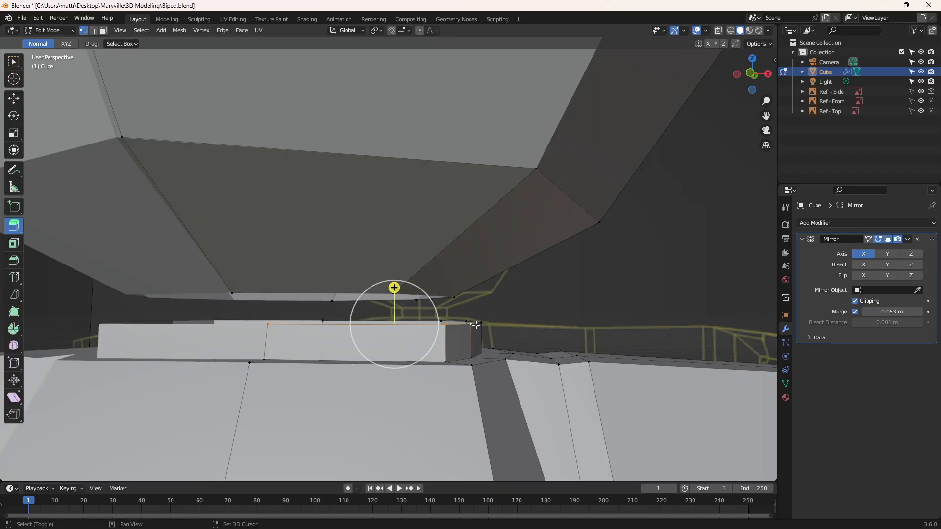
pyautogui.keyDown('shift'); pyautogui.click(482, 322); pyautogui.keyUp('shift')
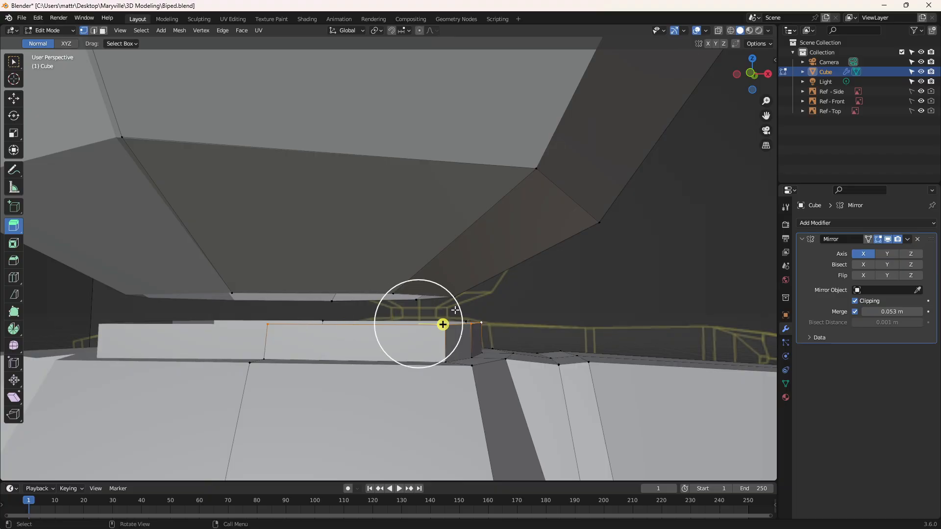
pyautogui.keyDown('shift'); pyautogui.click(322, 321); pyautogui.keyUp('shift')
pyautogui.moveTo(407, 317); pyautogui.dragTo(441, 340, button='middle')
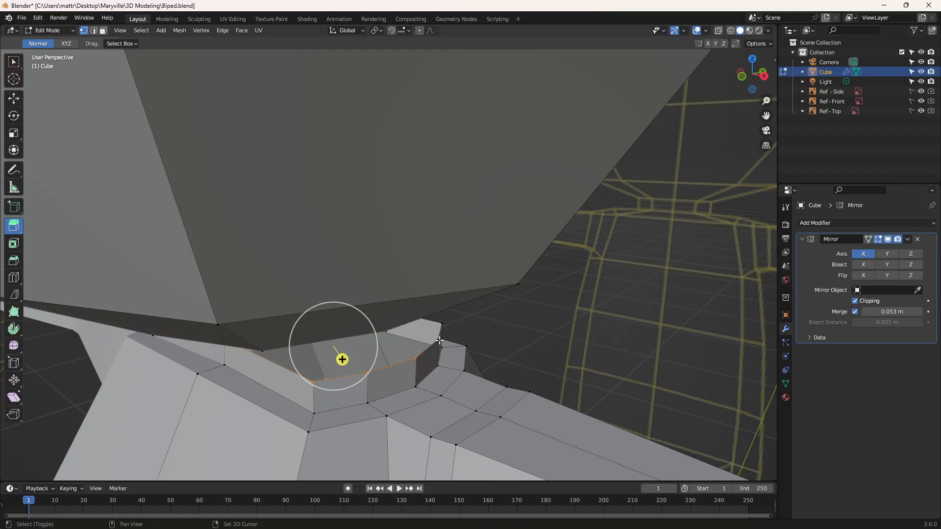
pyautogui.keyDown('shift'); pyautogui.click(439, 340); pyautogui.keyUp('shift')
pyautogui.keyDown('shift'); pyautogui.click(443, 324); pyautogui.keyUp('shift')
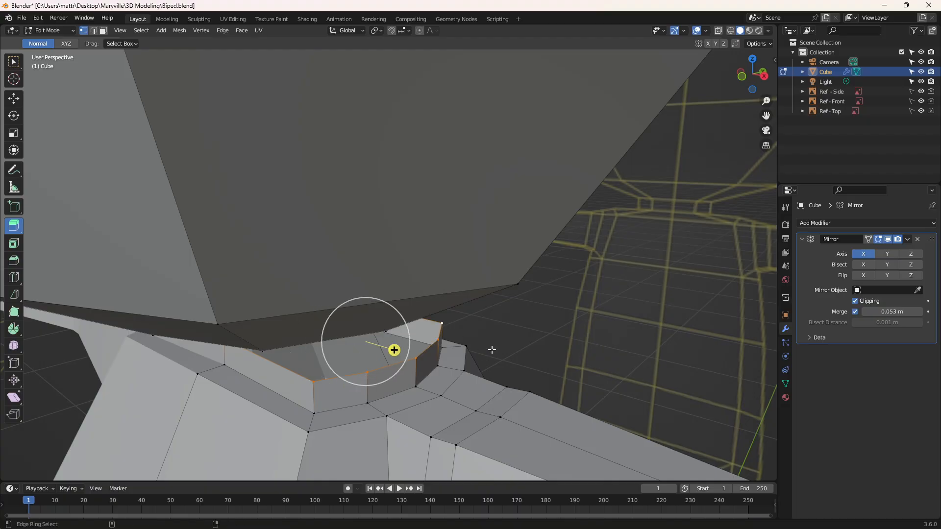
# Step: Move the neck's upper rim vertices slightly up along Z toward the head with the Move tool, in quad view
pyautogui.hotkey('ctrl', 'alt', 'q')
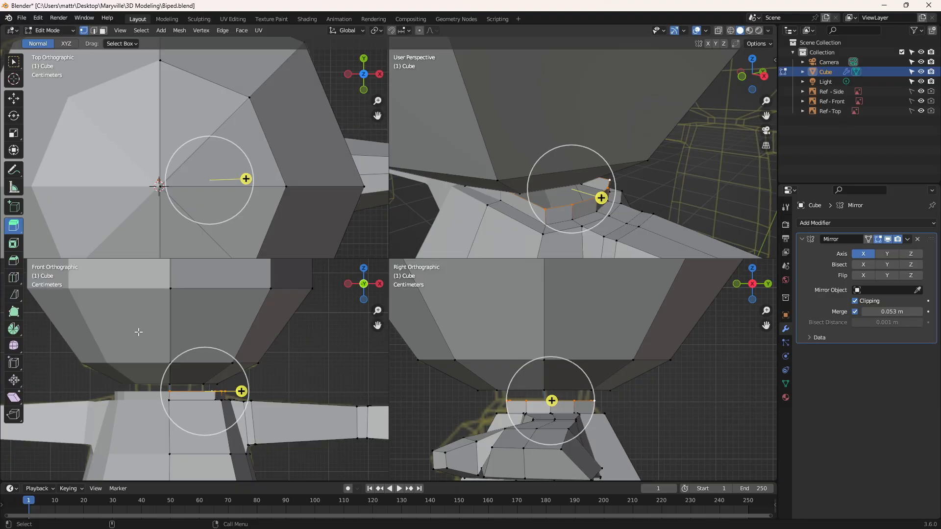
pyautogui.click(13, 100)
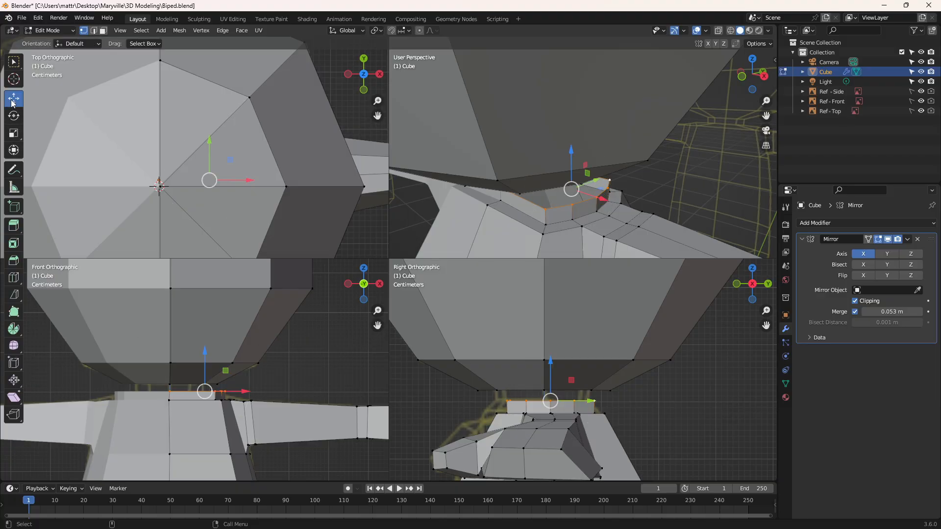
pyautogui.moveTo(203, 356); pyautogui.dragTo(204, 352)
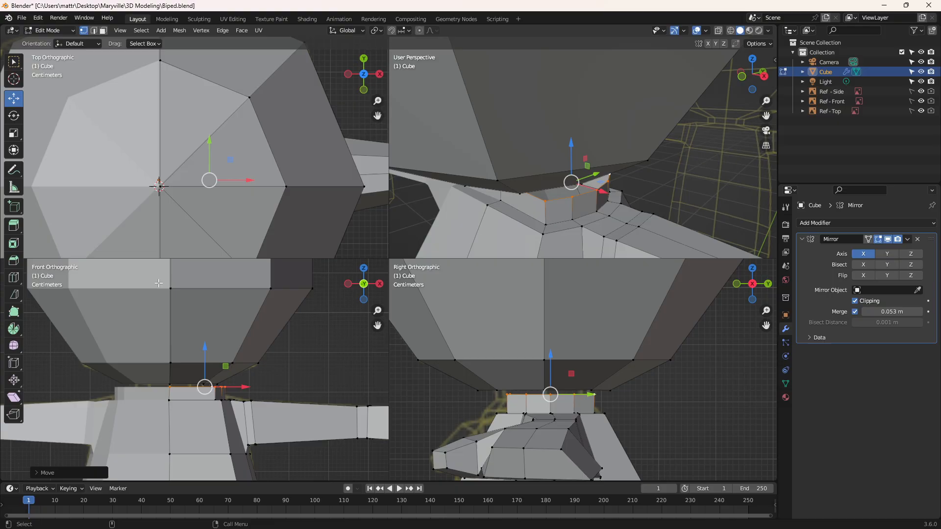
# Step: Scale the neck's upper rim vertices slightly narrower along X in the front view
pyautogui.click(14, 132)
pyautogui.moveTo(244, 388); pyautogui.dragTo(231, 386)
pyautogui.scroll(3, 211, 385)
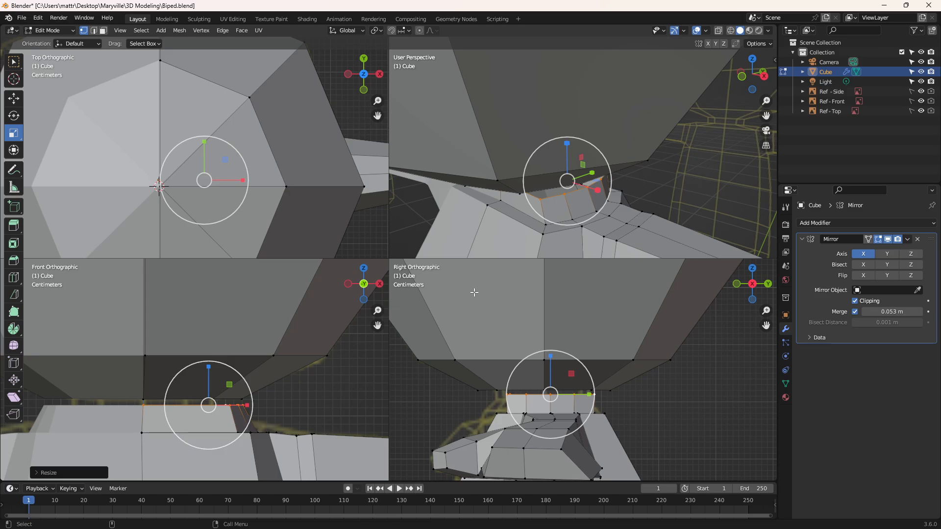
# Step: Leave quad view and select the neck rim's front centre vertex together with the head opening's front centre vertex
pyautogui.moveTo(630, 156); pyautogui.dragTo(639, 139, button='middle')
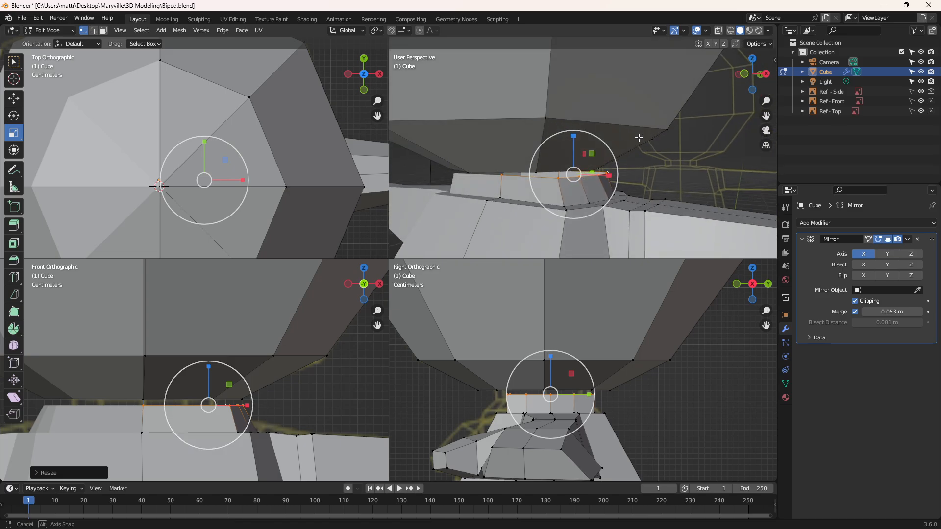
pyautogui.hotkey('ctrl', 'alt', 'q')
pyautogui.moveTo(433, 266); pyautogui.dragTo(445, 245, button='middle')
pyautogui.moveTo(532, 297); pyautogui.dragTo(615, 263, button='middle')
pyautogui.click(261, 251)
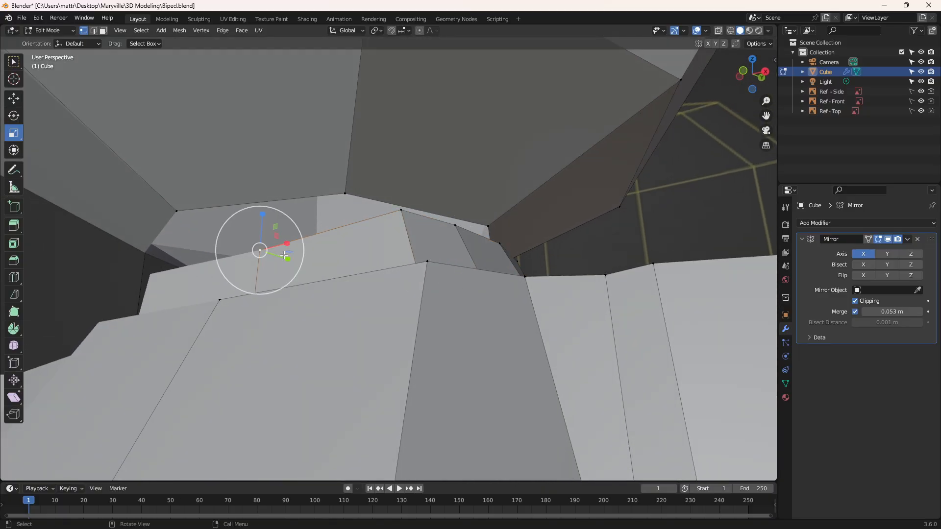
pyautogui.keyDown('shift'); pyautogui.click(176, 211); pyautogui.keyUp('shift')
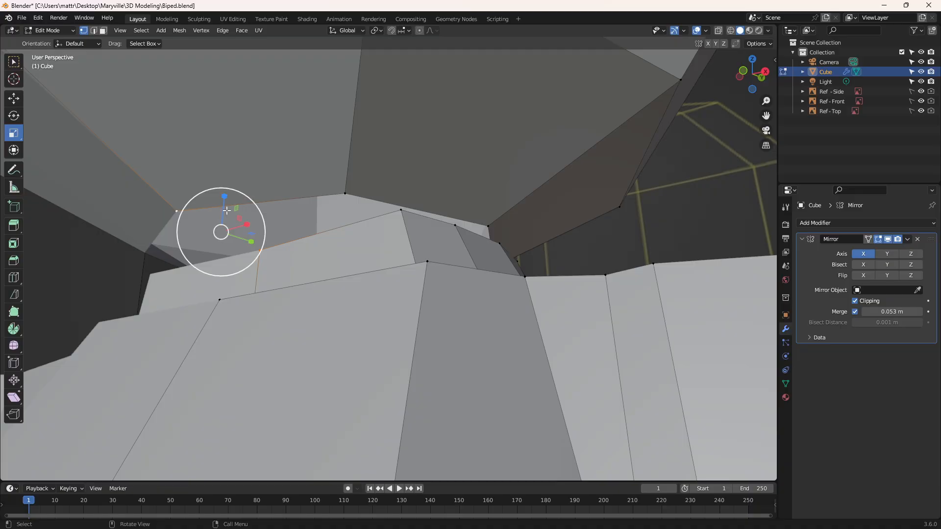
# Step: Try to merge the two selected front centre vertices with the At Last option
pyautogui.rightClick(177, 209)
pyautogui.moveTo(177, 209)
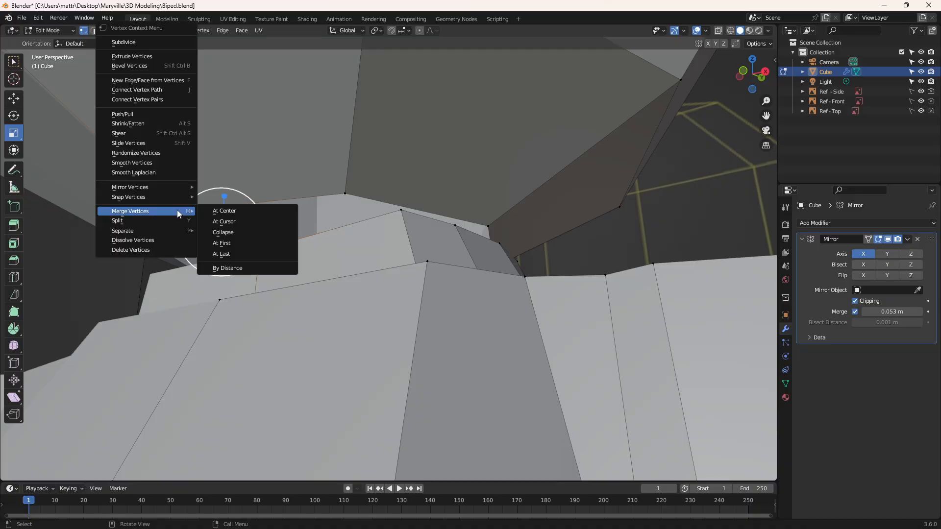
pyautogui.click(234, 253)
# Step: Undo the last merge and merge the two front centre vertices with the At First option, onto the neck rim
pyautogui.moveTo(374, 222); pyautogui.dragTo(353, 231, button='middle')
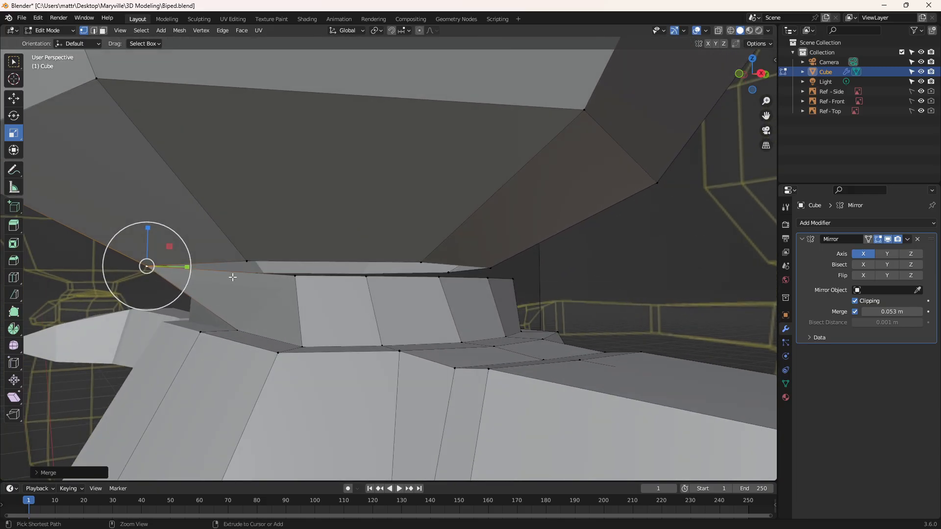
pyautogui.click(195, 272)
pyautogui.rightClick(238, 282)
pyautogui.moveTo(238, 280)
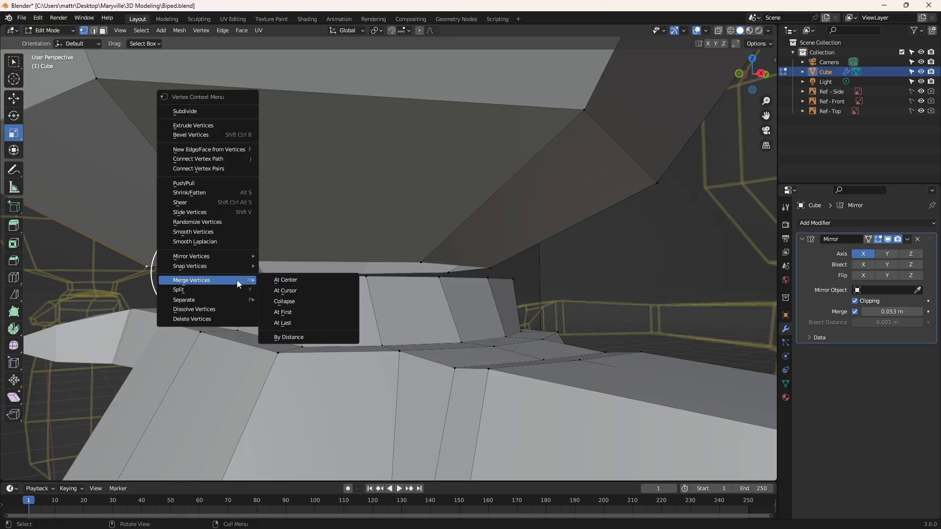
pyautogui.click(298, 312)
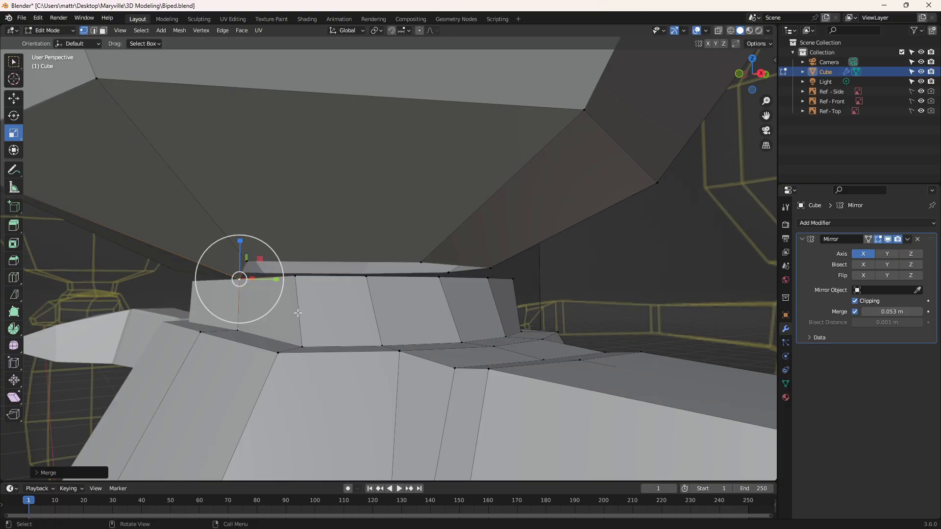
# Step: Merge the head opening's front corner vertex into the nearest neck rim vertex with the At Last option
pyautogui.click(249, 261)
pyautogui.rightClick(248, 260)
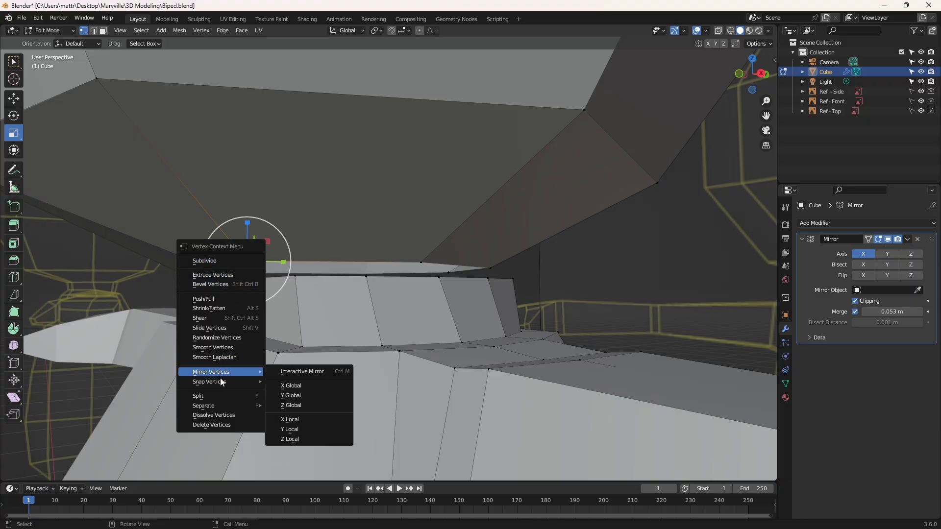
pyautogui.click(225, 348)
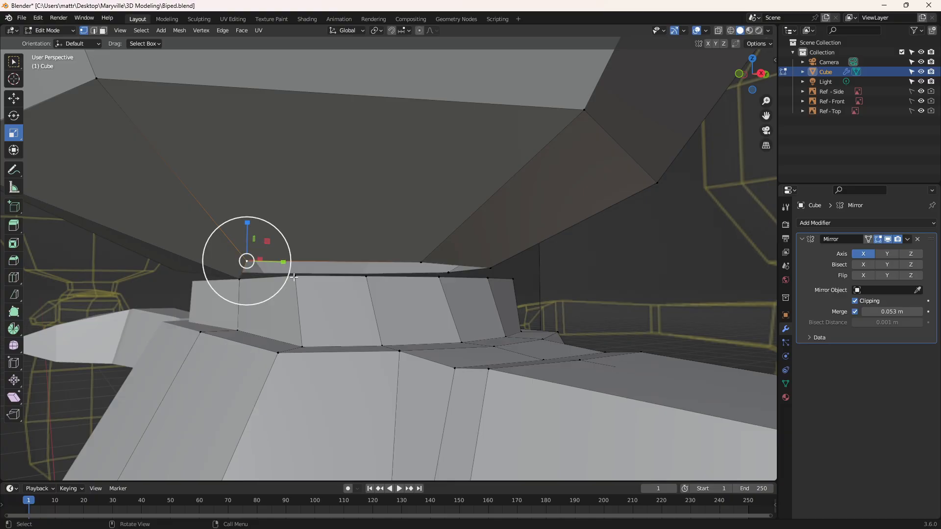
pyautogui.rightClick(292, 277)
pyautogui.moveTo(295, 276)
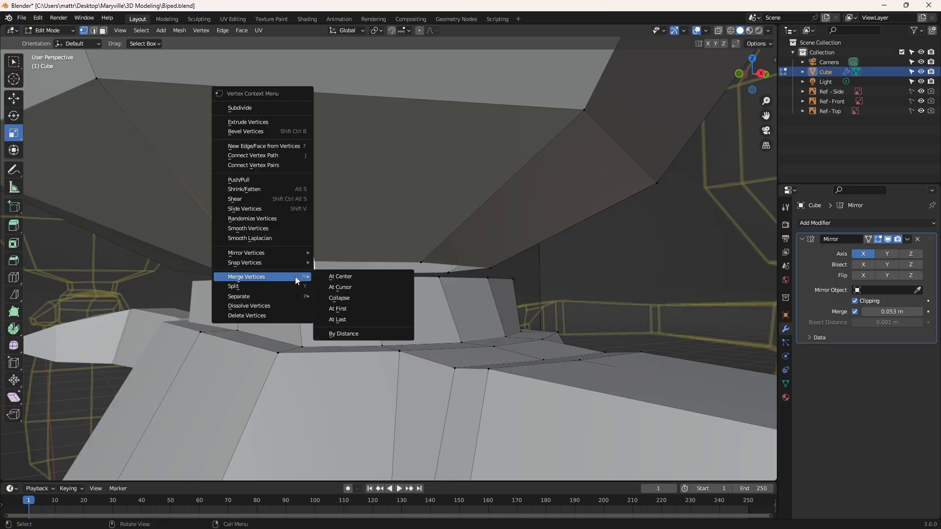
pyautogui.click(346, 320)
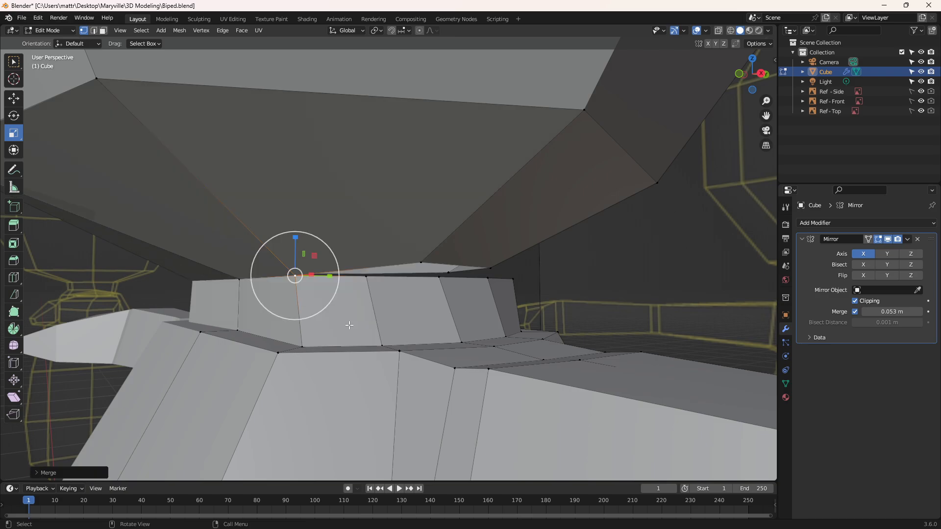
# Step: Merge the head opening's side vertex into the following neck rim vertex with the At Last option
pyautogui.click(418, 263)
pyautogui.keyDown('shift'); pyautogui.click(366, 276); pyautogui.keyUp('shift')
pyautogui.rightClick(367, 277)
pyautogui.moveTo(342, 275)
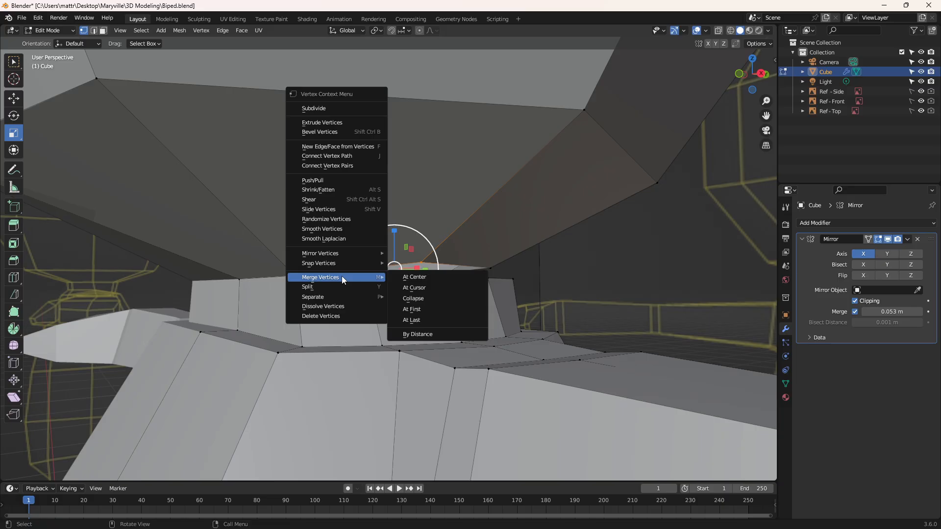
pyautogui.click(412, 319)
# Step: Merge the head opening's back centre vertex into the neck rim's back centre vertex with the At Last option
pyautogui.moveTo(417, 316); pyautogui.dragTo(391, 278, button='middle')
pyautogui.click(398, 265)
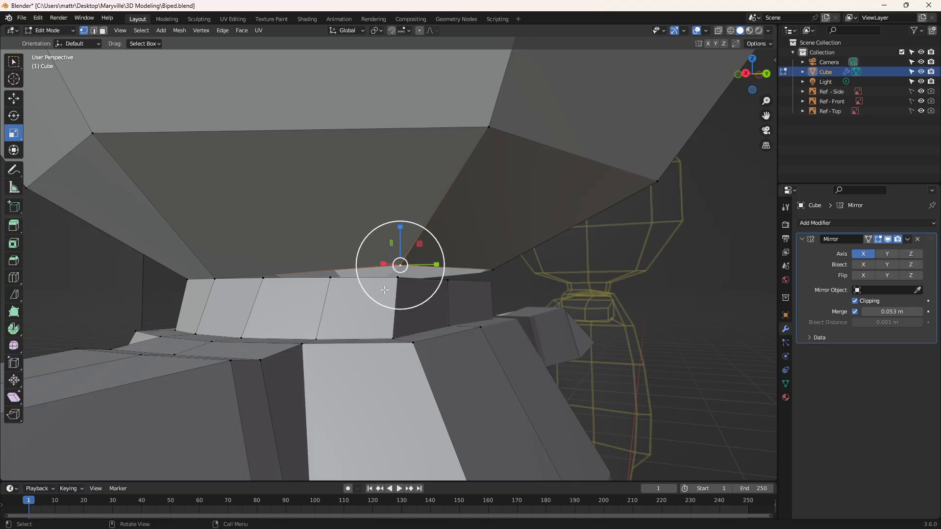
pyautogui.moveTo(484, 265); pyautogui.dragTo(446, 267, button='middle')
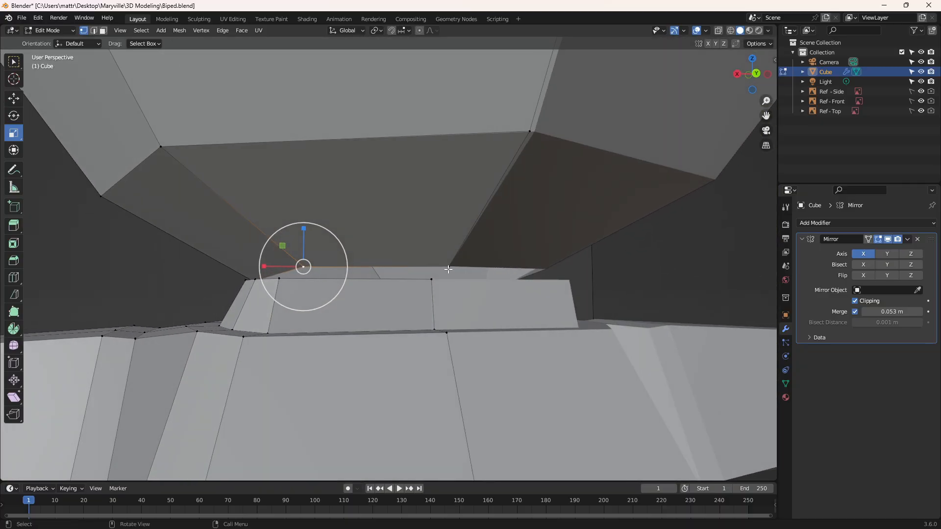
pyautogui.click(445, 266)
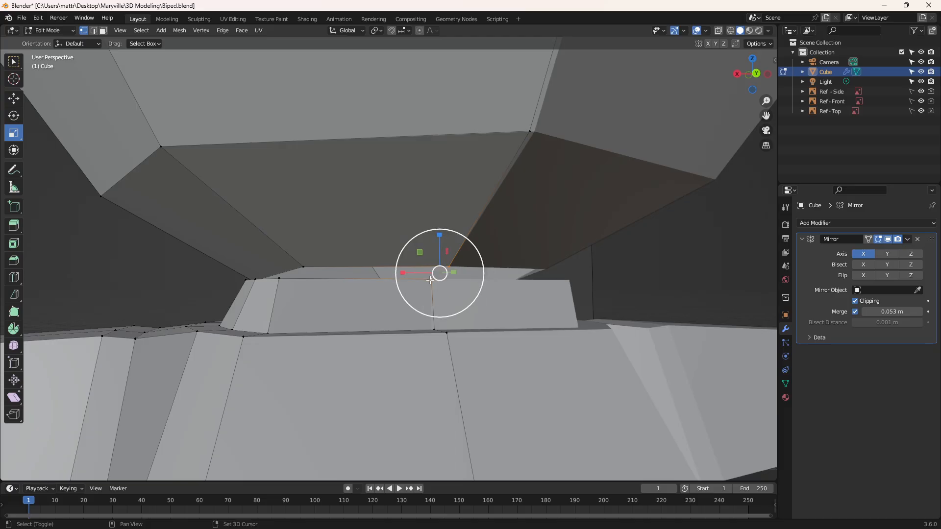
pyautogui.rightClick(430, 279)
pyautogui.moveTo(410, 280)
pyautogui.click(470, 323)
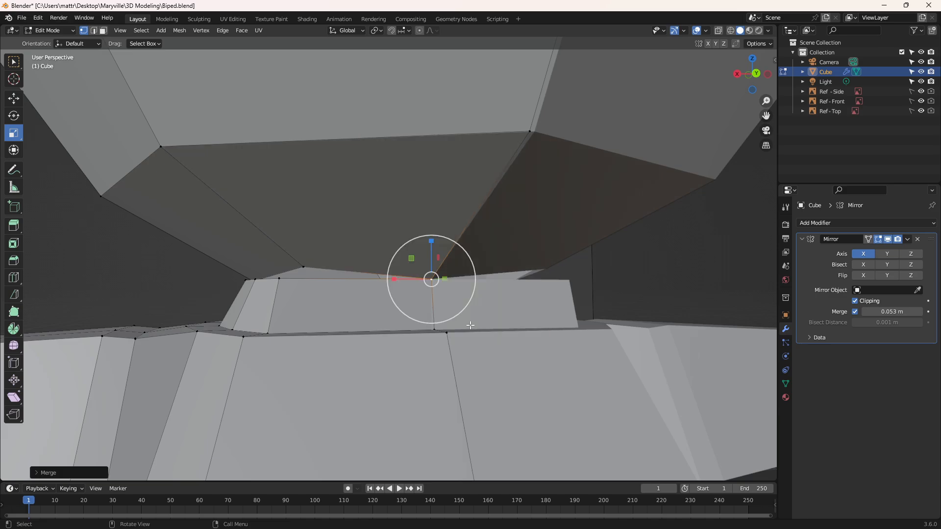
# Step: Merge the head opening's back corner vertex into the neck rim's back corner vertex with the At Last option
pyautogui.moveTo(309, 267); pyautogui.dragTo(356, 269, button='middle')
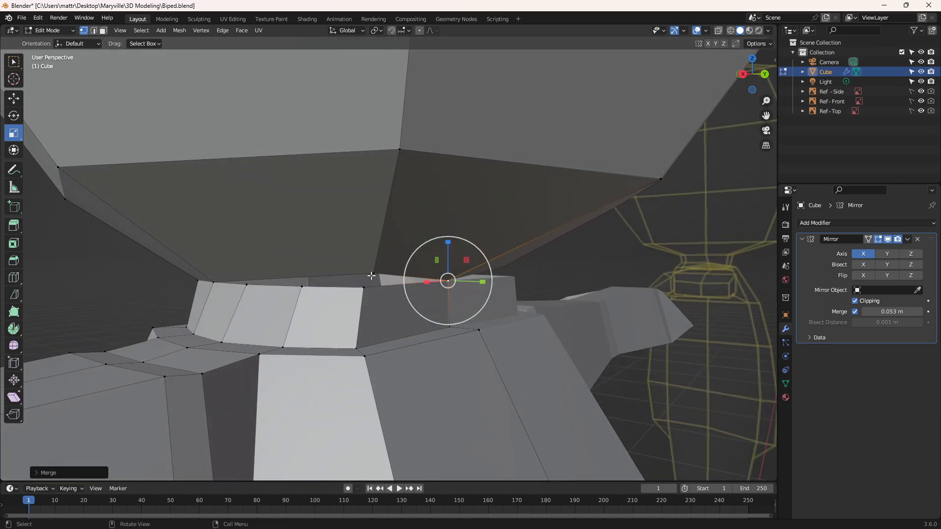
pyautogui.click(371, 276)
pyautogui.rightClick(365, 290)
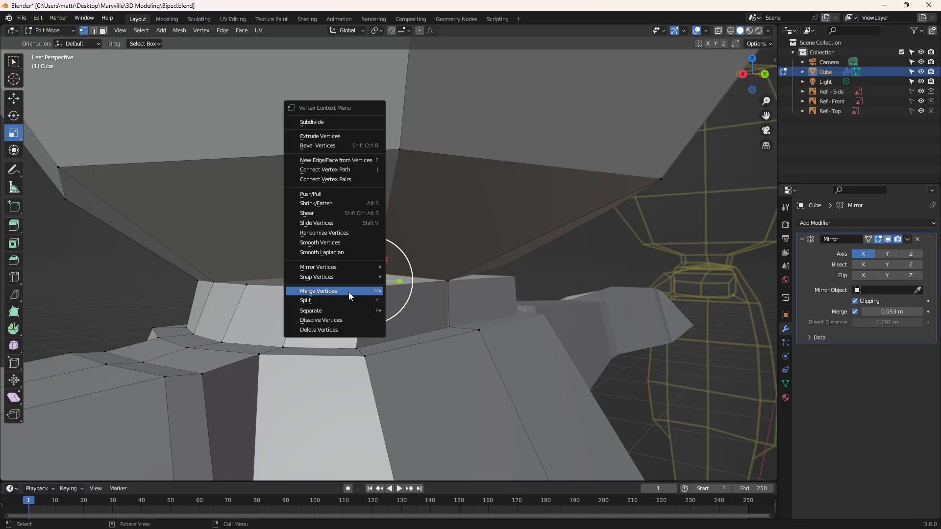
pyautogui.moveTo(348, 292)
pyautogui.click(416, 331)
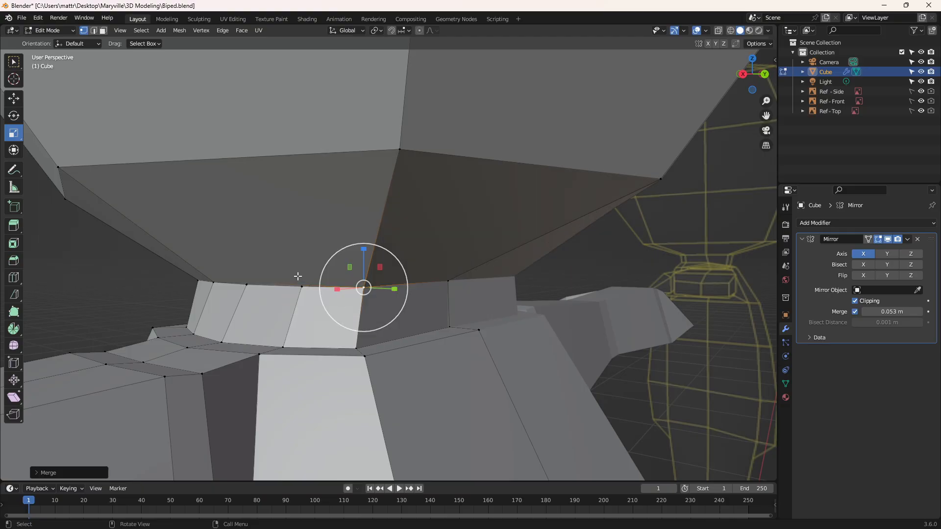
# Step: Merge the extra neck rim vertex beside the back corner into the back corner vertex with the At Last option
pyautogui.moveTo(297, 276); pyautogui.dragTo(374, 289, button='middle')
pyautogui.click(366, 284)
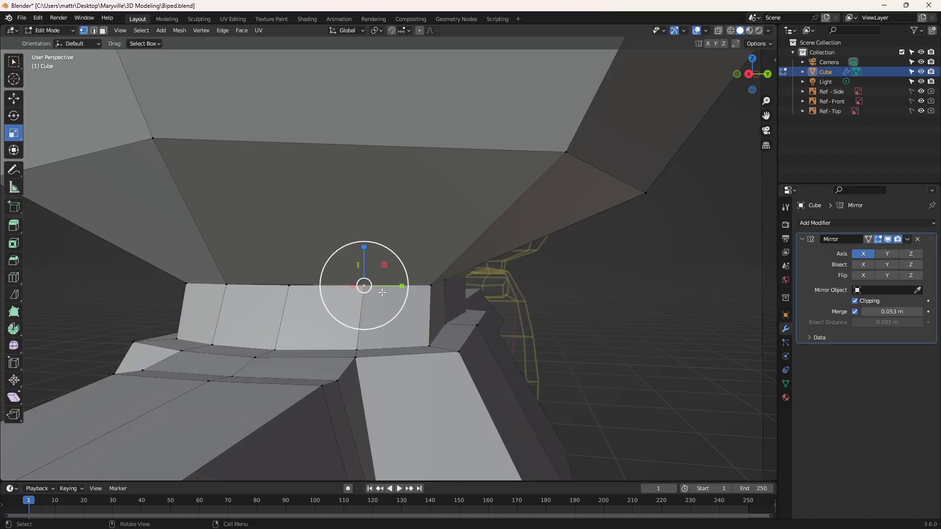
pyautogui.keyDown('shift'); pyautogui.click(430, 286); pyautogui.keyUp('shift')
pyautogui.rightClick(418, 287)
pyautogui.moveTo(418, 287)
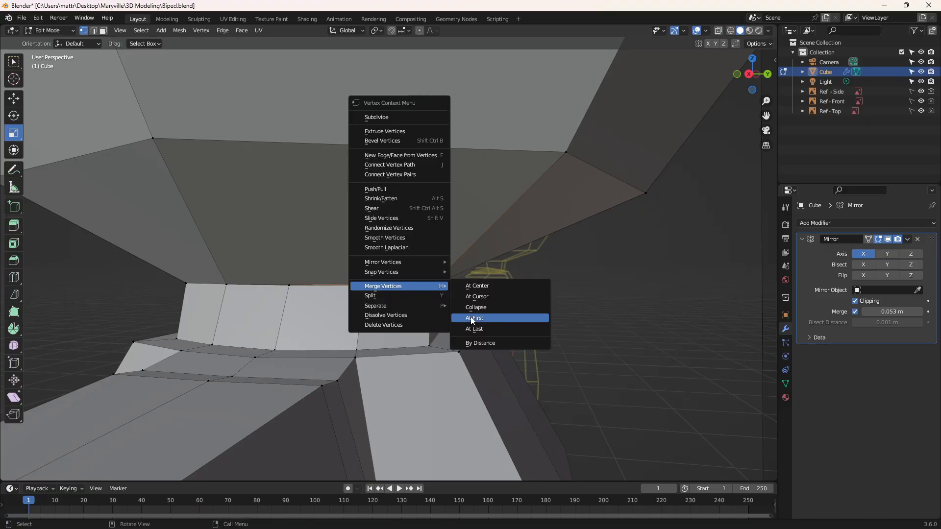
pyautogui.click(474, 329)
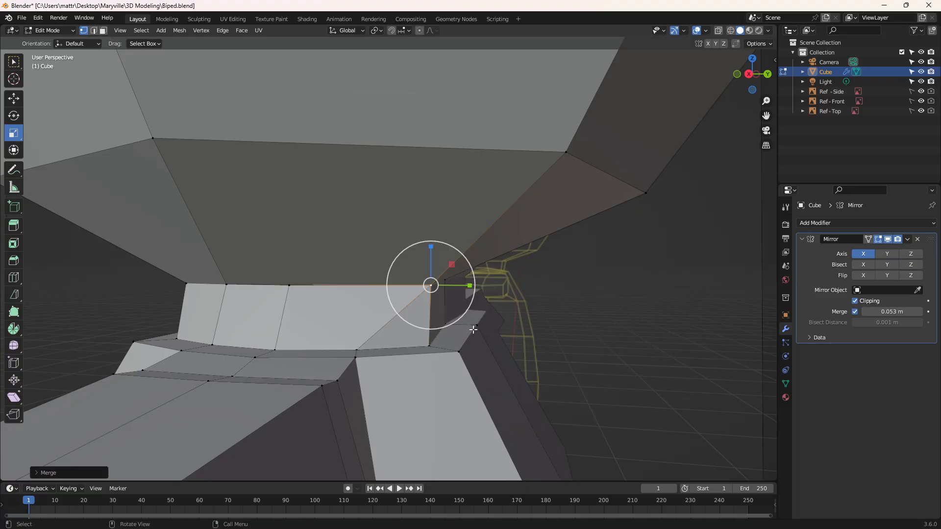
# Step: Merge the remaining extra neck rim vertex into the side vertex already joined to the head
pyautogui.click(289, 284)
pyautogui.moveTo(282, 293); pyautogui.dragTo(267, 297, button='middle')
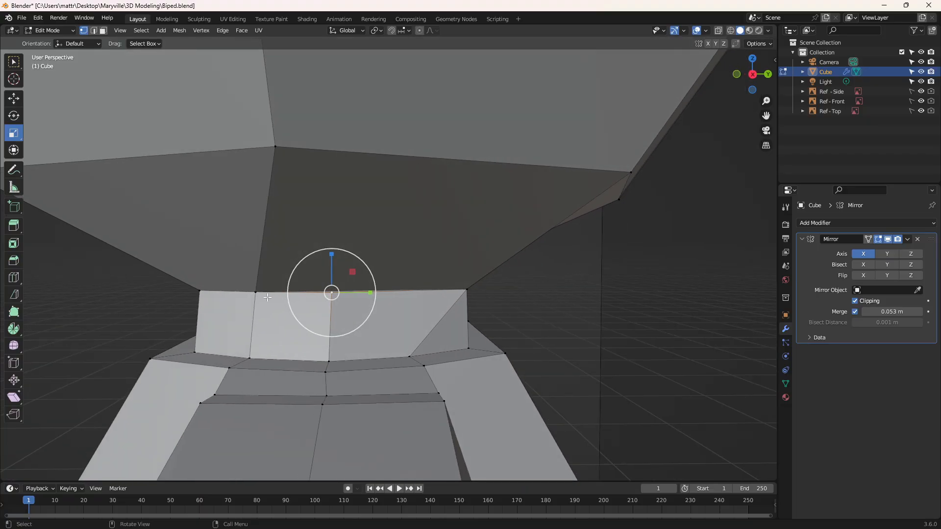
pyautogui.keyDown('shift'); pyautogui.click(256, 292); pyautogui.keyUp('shift')
pyautogui.rightClick(255, 292)
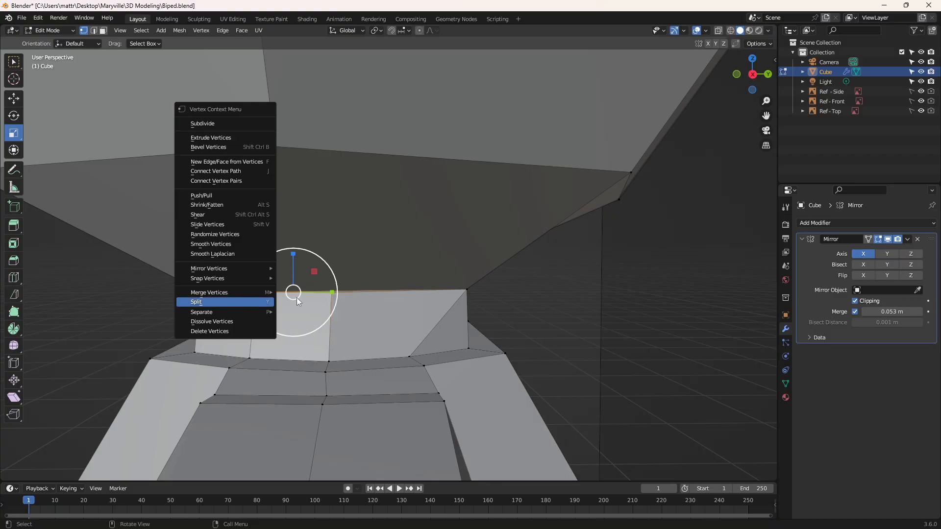
pyautogui.moveTo(265, 293)
pyautogui.click(316, 307)
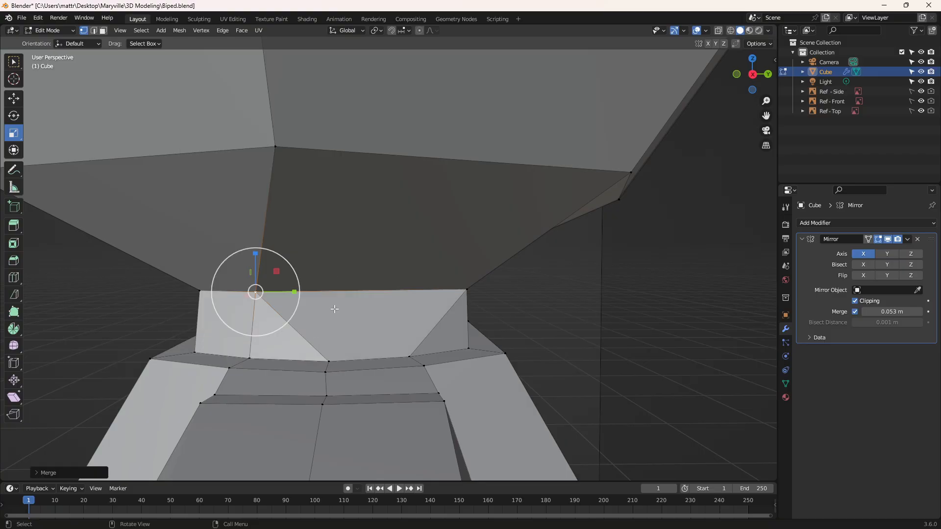
# Step: Increase the Mirror modifier's merge distance to 0.118 m
pyautogui.press('ctrl+KP_1')
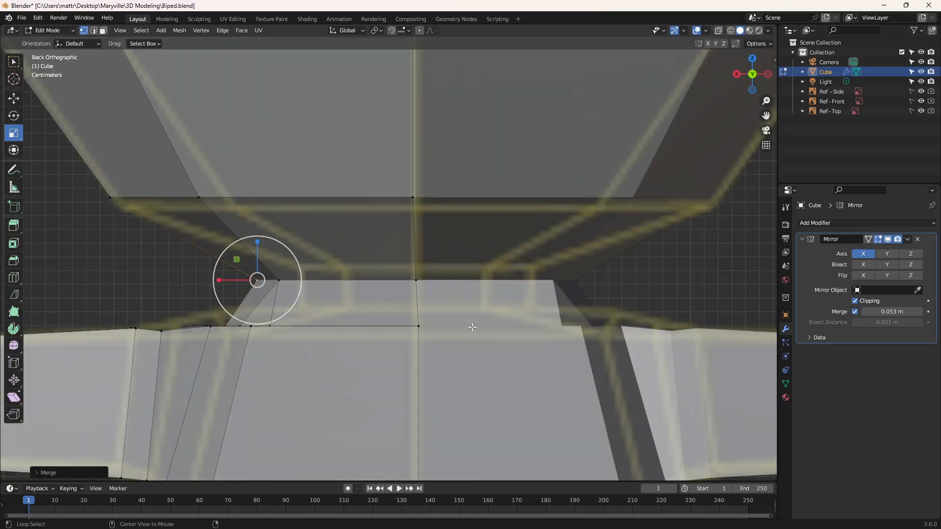
pyautogui.moveTo(409, 317); pyautogui.dragTo(448, 332, button='middle')
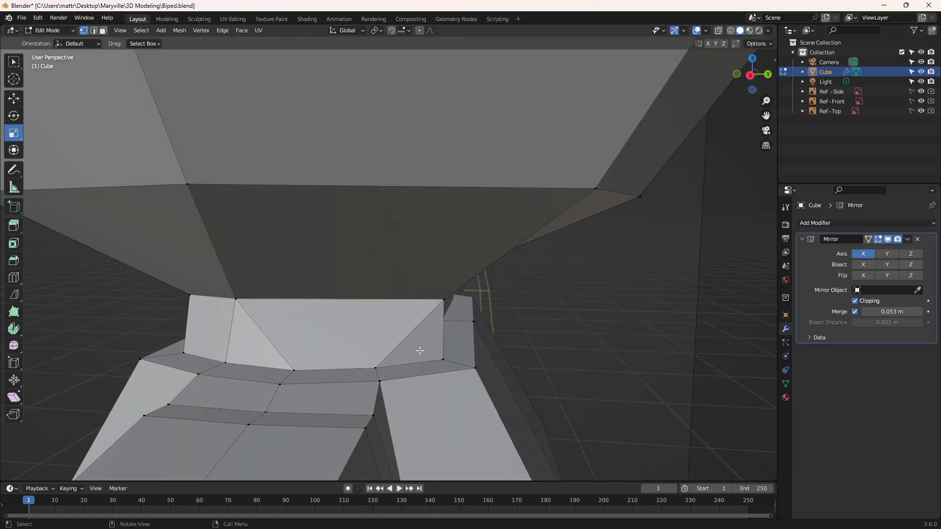
pyautogui.moveTo(232, 330); pyautogui.dragTo(359, 322, button='middle')
pyautogui.scroll(-5, 359, 322)
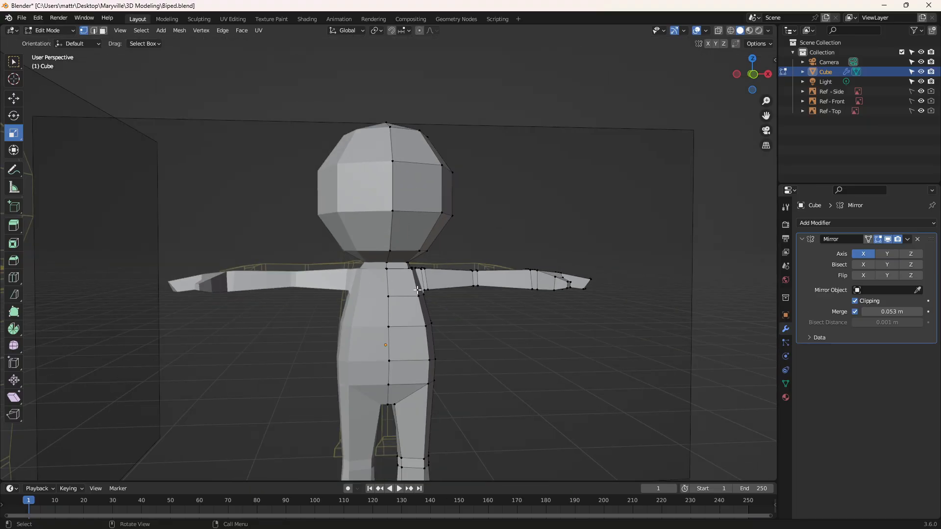
pyautogui.scroll(-1, 548, 321)
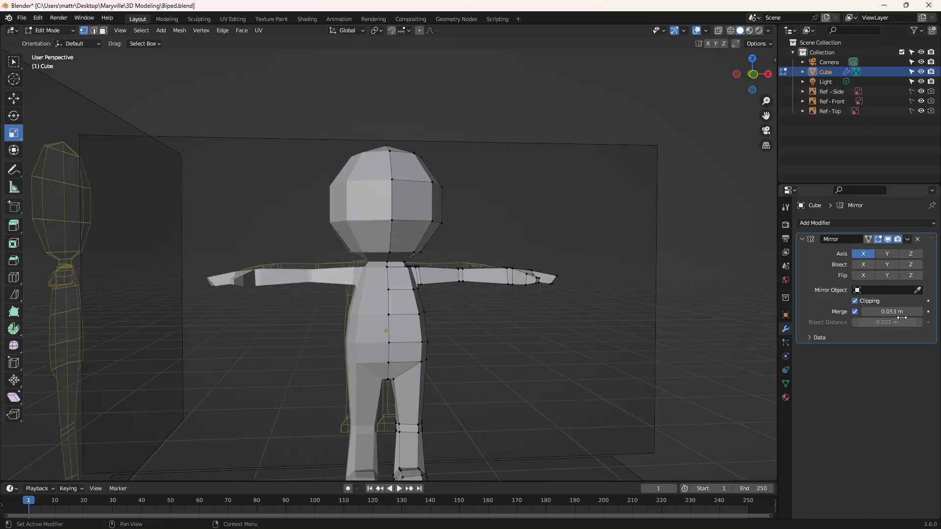
pyautogui.moveTo(894, 313); pyautogui.dragTo(924, 313)
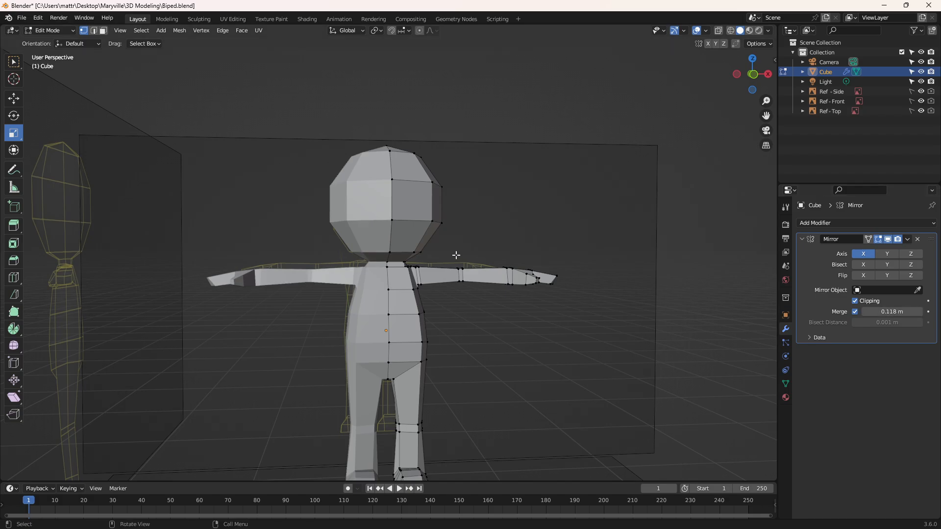
# Step: Move the head's two lower front centre vertices along X onto the mirror plane with the Move tool
pyautogui.scroll(8, 463, 259)
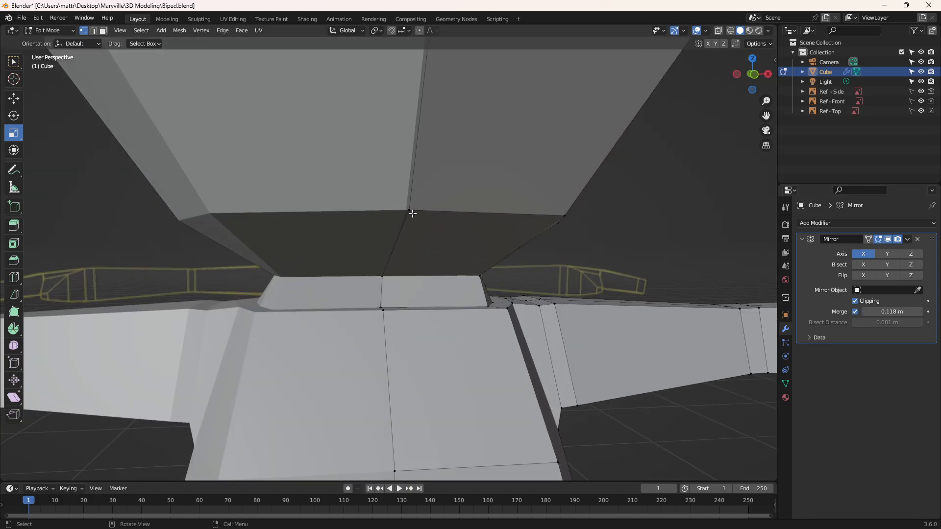
pyautogui.click(410, 212)
pyautogui.click(13, 98)
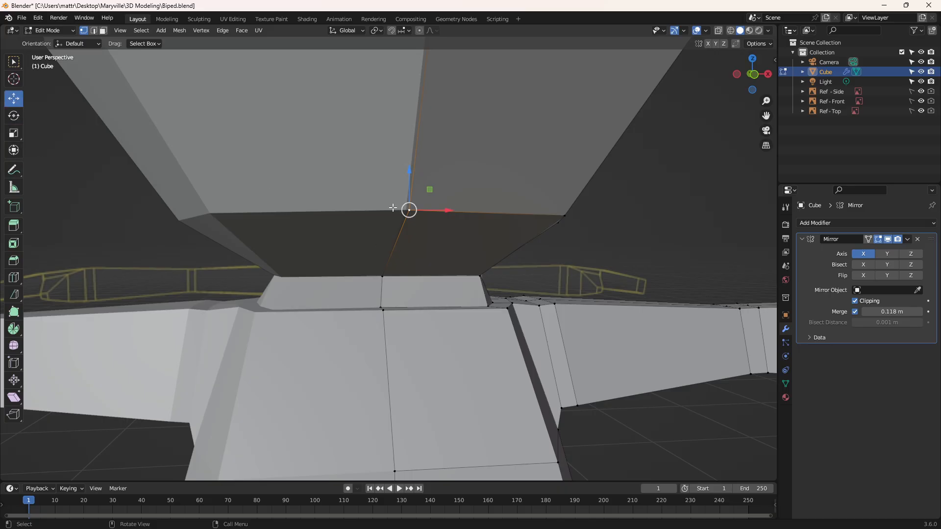
pyautogui.moveTo(447, 210); pyautogui.dragTo(461, 214)
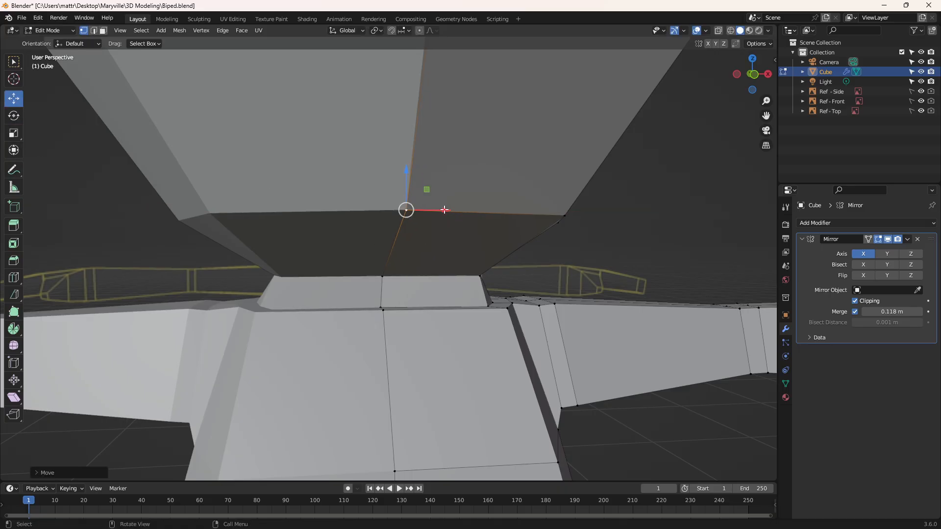
pyautogui.scroll(-2, 432, 126)
pyautogui.click(410, 103)
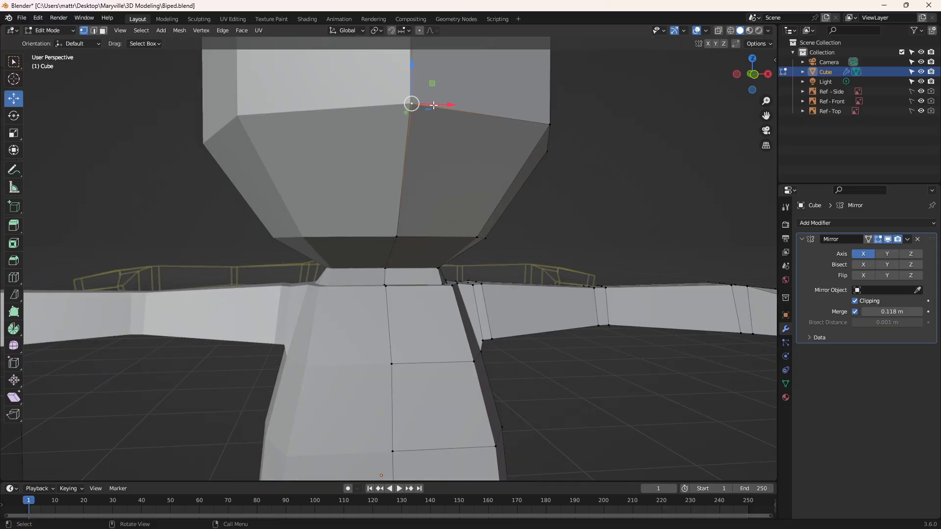
pyautogui.moveTo(435, 106); pyautogui.dragTo(443, 106)
# Step: Move the head's upper front centre vertices and its crown vertex along X onto the mirror plane
pyautogui.moveTo(443, 108); pyautogui.dragTo(424, 163, button='middle')
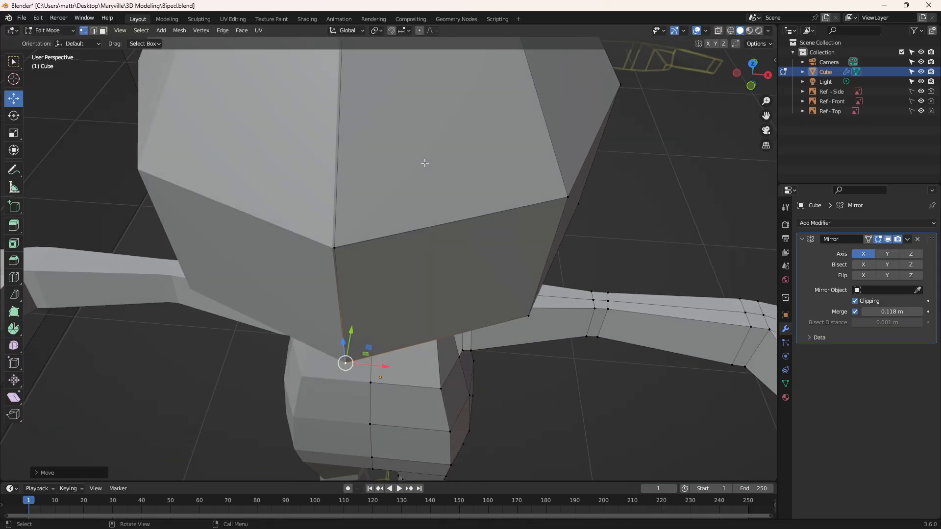
pyautogui.click(337, 246)
pyautogui.moveTo(356, 251); pyautogui.dragTo(361, 252)
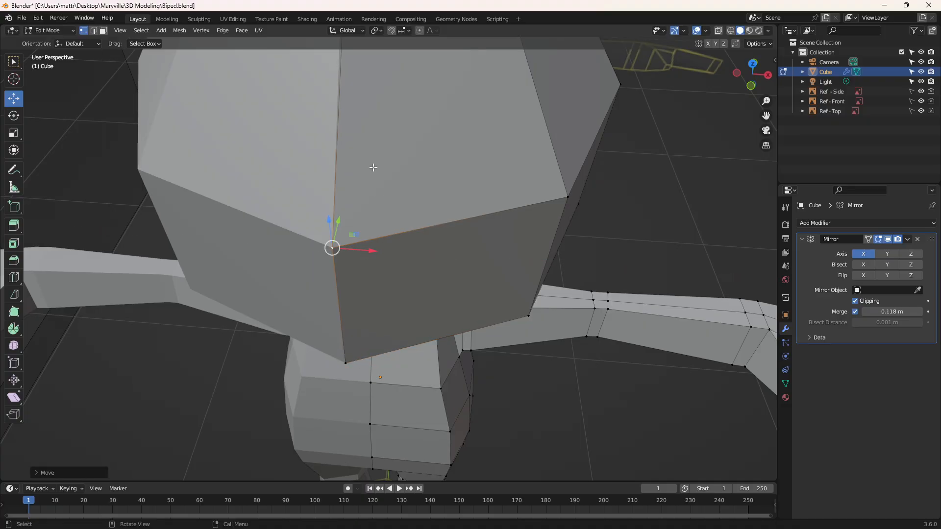
pyautogui.moveTo(374, 167); pyautogui.dragTo(328, 266, button='middle')
pyautogui.click(307, 359)
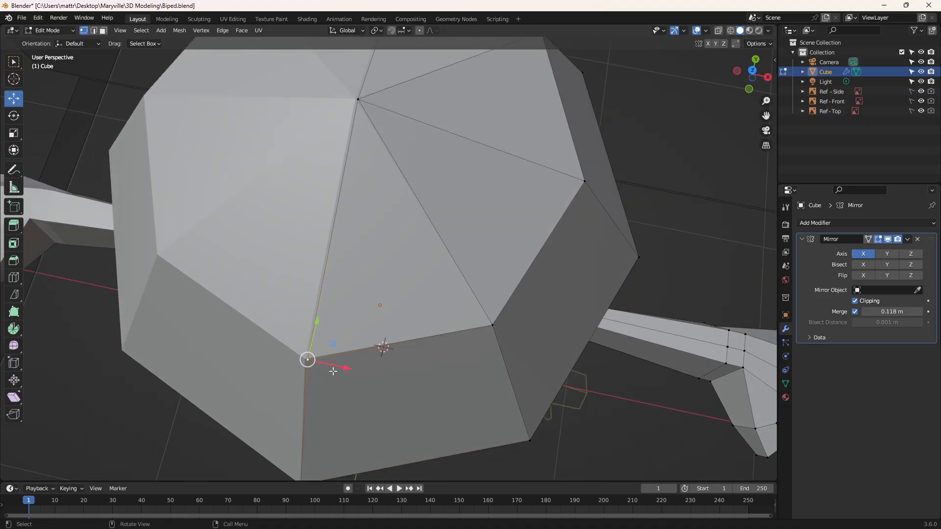
pyautogui.moveTo(343, 368); pyautogui.dragTo(340, 368)
pyautogui.click(357, 99)
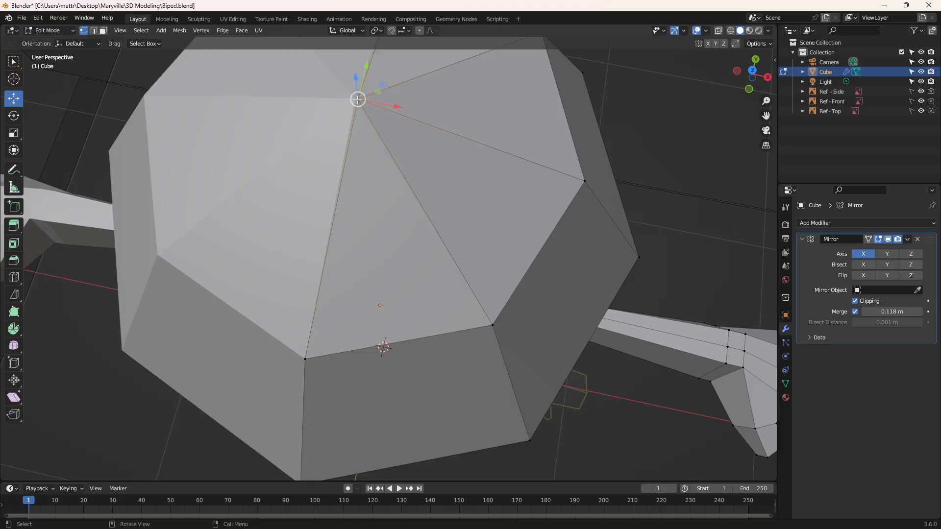
pyautogui.moveTo(395, 106); pyautogui.dragTo(393, 106)
# Step: Align the two upper centre vertices on the back of the head to the mirror plane along X
pyautogui.moveTo(439, 109)
pyautogui.mouseDown(button='middle')
pyautogui.moveTo(378, 157)
pyautogui.moveTo(381, 319)
pyautogui.moveTo(437, 98)
pyautogui.mouseUp(button='middle')
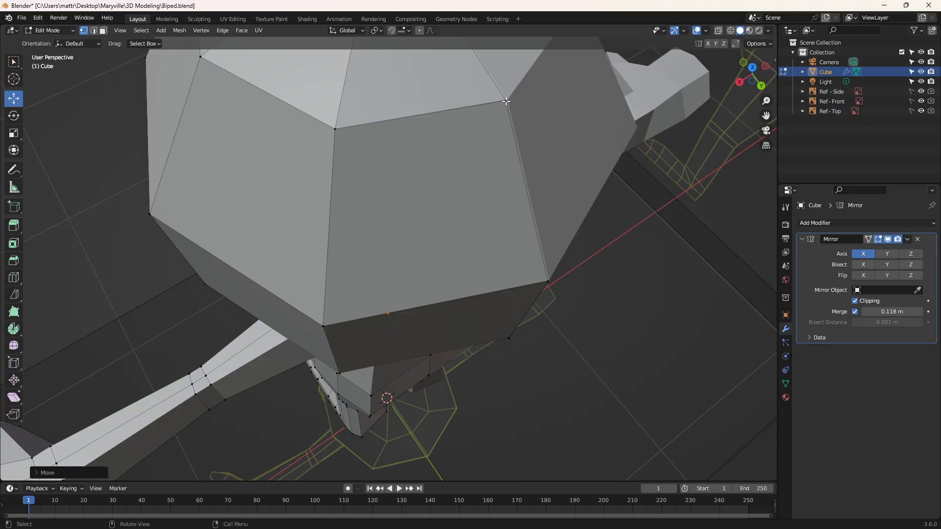
pyautogui.click(509, 102)
pyautogui.moveTo(481, 115); pyautogui.dragTo(483, 115)
pyautogui.click(550, 281)
pyautogui.moveTo(513, 302); pyautogui.dragTo(515, 300)
# Step: Align the two lower centre vertices on the back of the head to the mirror plane along X
pyautogui.moveTo(545, 313); pyautogui.dragTo(510, 275, button='middle')
pyautogui.click(445, 255)
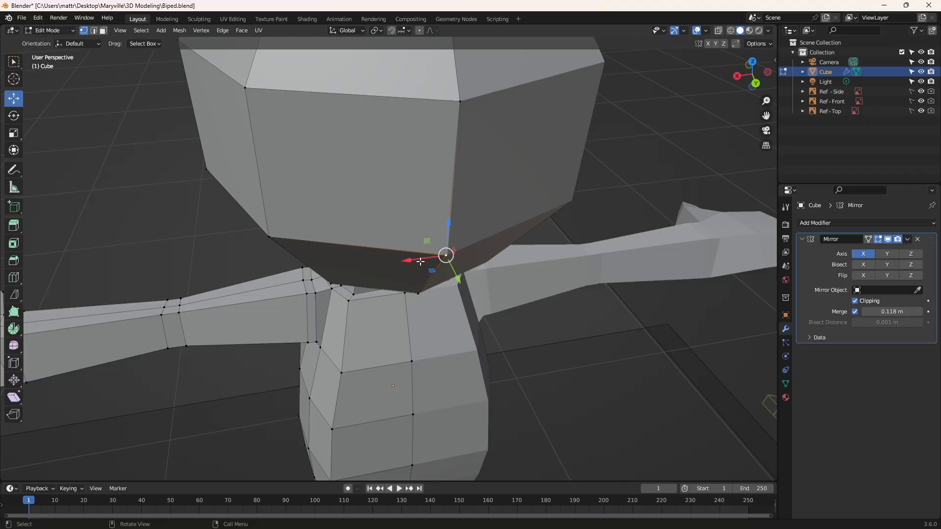
pyautogui.moveTo(420, 262); pyautogui.dragTo(418, 261)
pyautogui.moveTo(443, 285); pyautogui.dragTo(404, 241, button='middle')
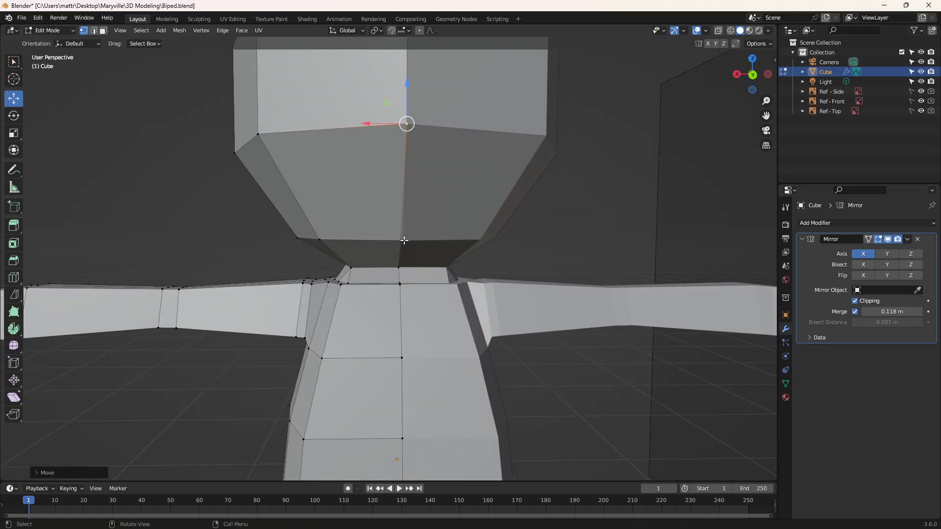
pyautogui.click(404, 240)
pyautogui.moveTo(364, 241); pyautogui.dragTo(343, 239)
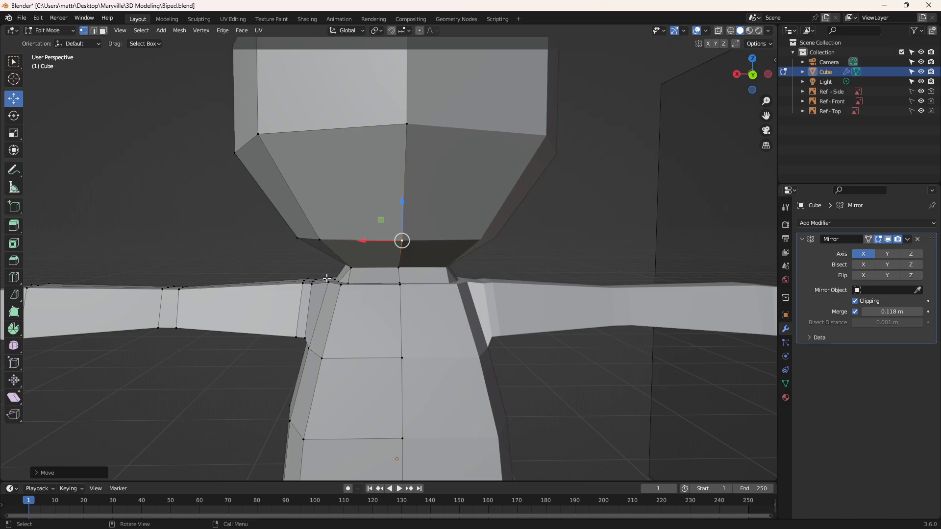
# Step: Compare the neck area with the front reference in quad view by hiding and reshowing the Cube object
pyautogui.moveTo(327, 278); pyautogui.dragTo(550, 273, button='middle')
pyautogui.scroll(-3, 556, 270)
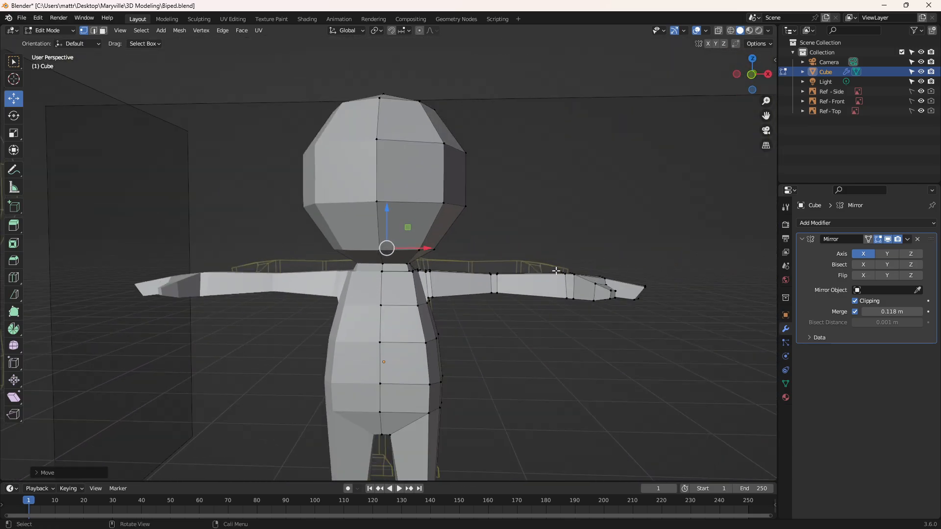
pyautogui.scroll(-4, 555, 270)
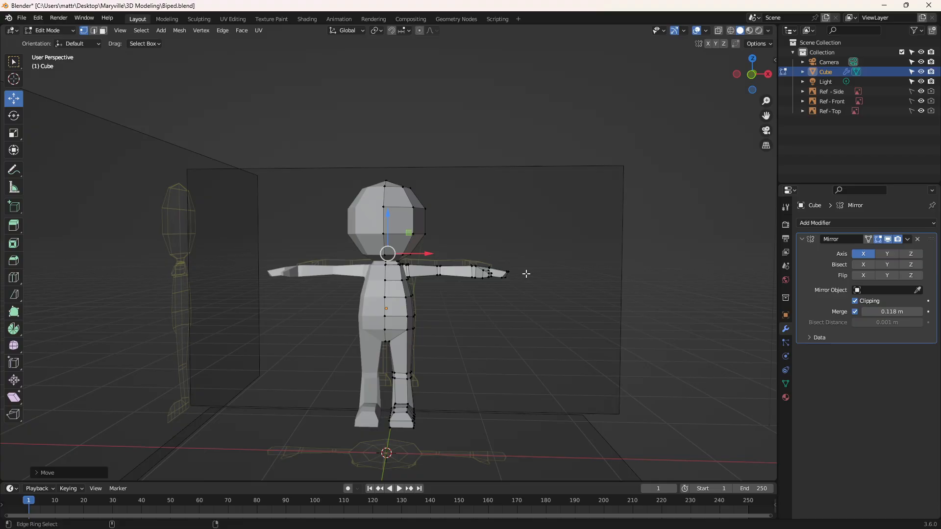
pyautogui.hotkey('ctrl', 'alt', 'q')
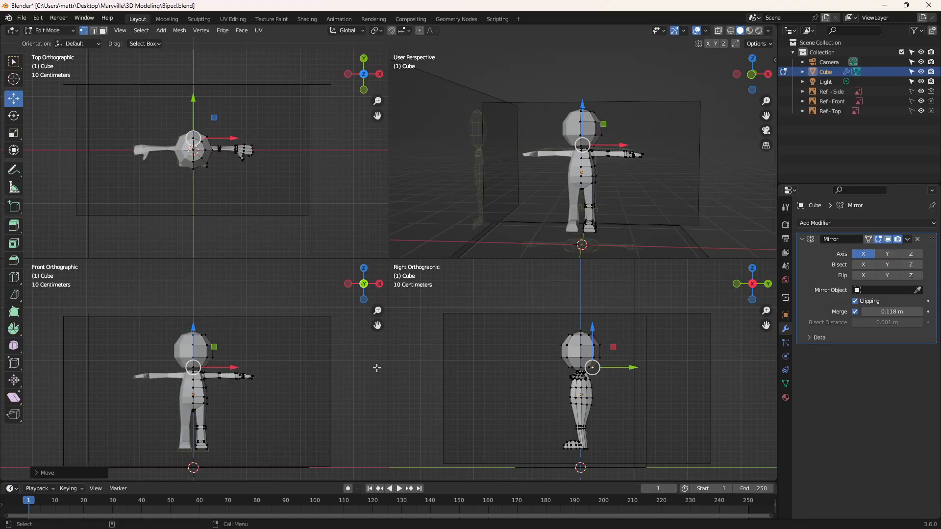
pyautogui.scroll(5, 171, 371)
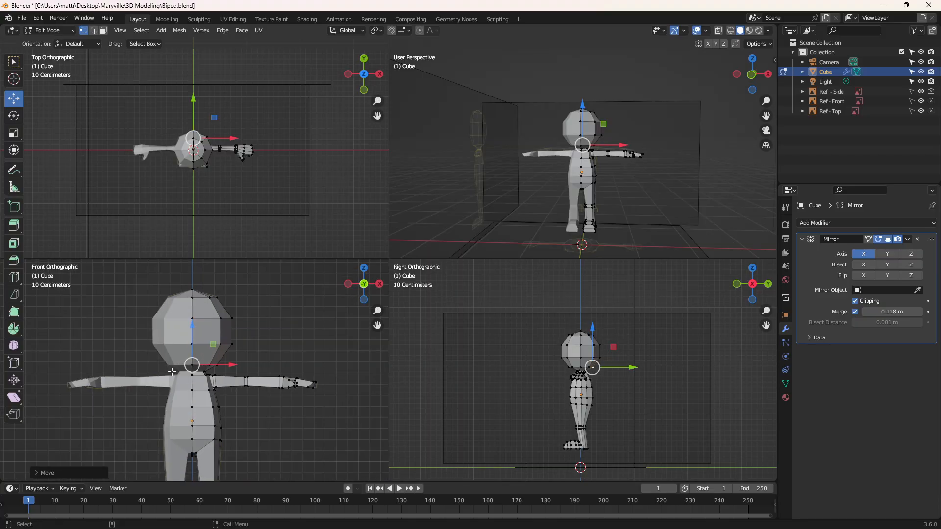
pyautogui.click(921, 72)
pyautogui.click(921, 72)
pyautogui.click(921, 72)
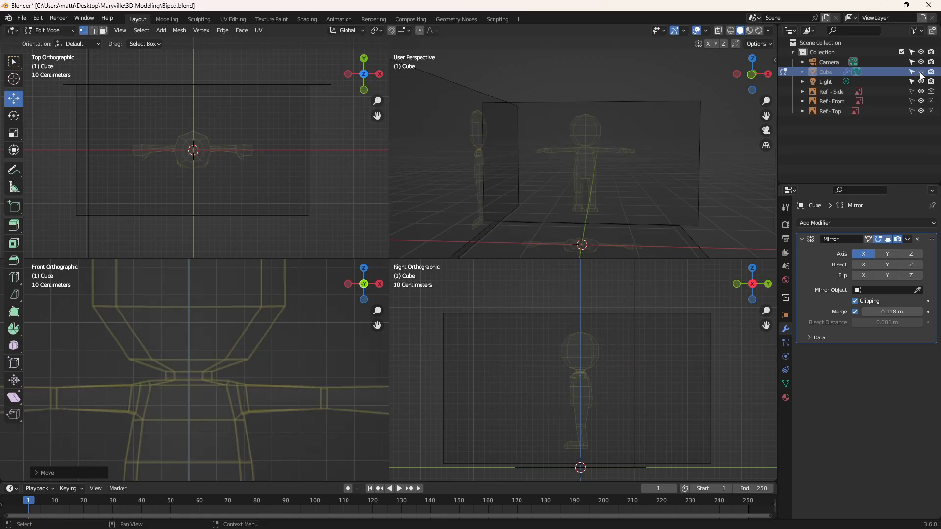
pyautogui.click(921, 72)
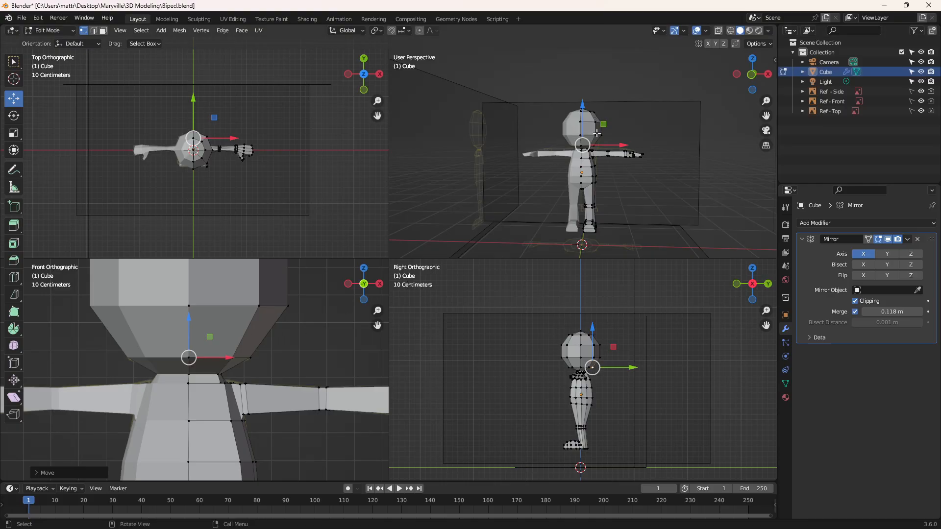
# Step: Examine the neck joint up close in perspective, then return to a single viewport outside the camera view
pyautogui.moveTo(616, 129); pyautogui.dragTo(594, 159, button='middle')
pyautogui.scroll(10, 594, 159)
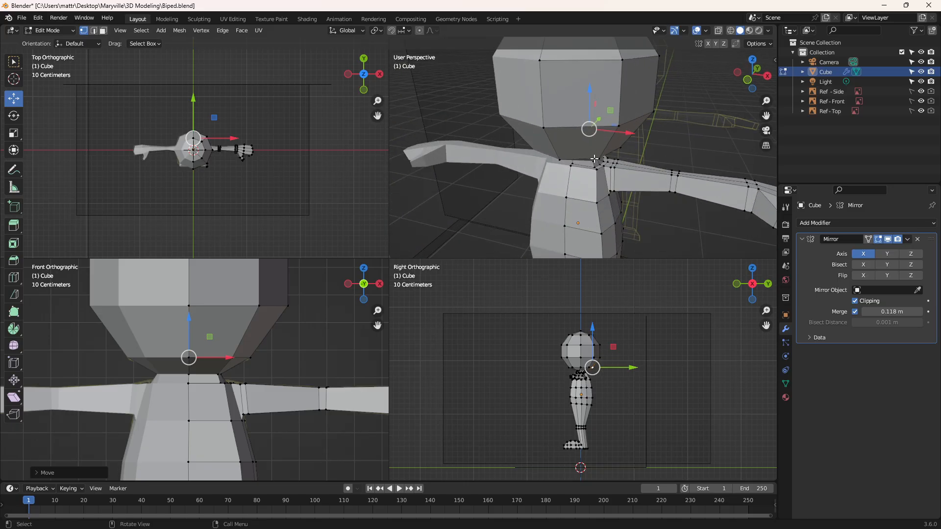
pyautogui.moveTo(620, 214); pyautogui.dragTo(639, 175, button='middle')
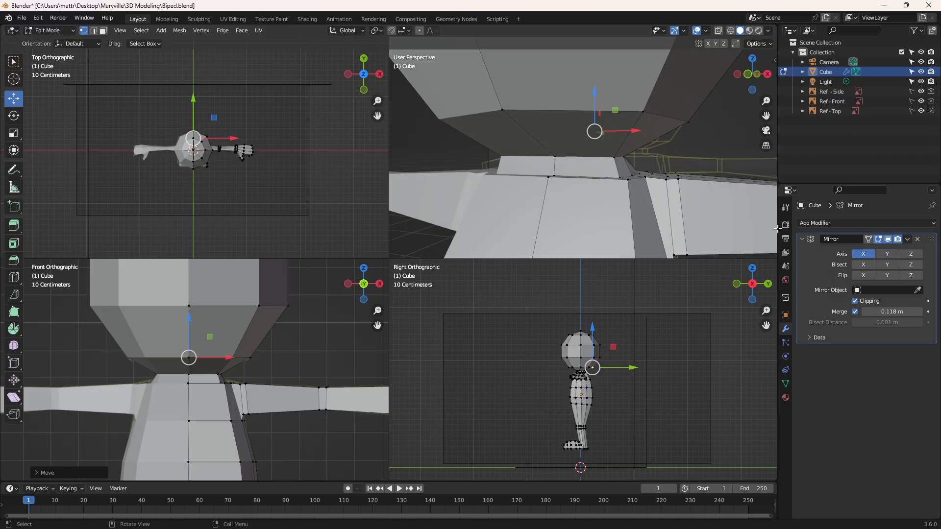
pyautogui.press('KP_0')
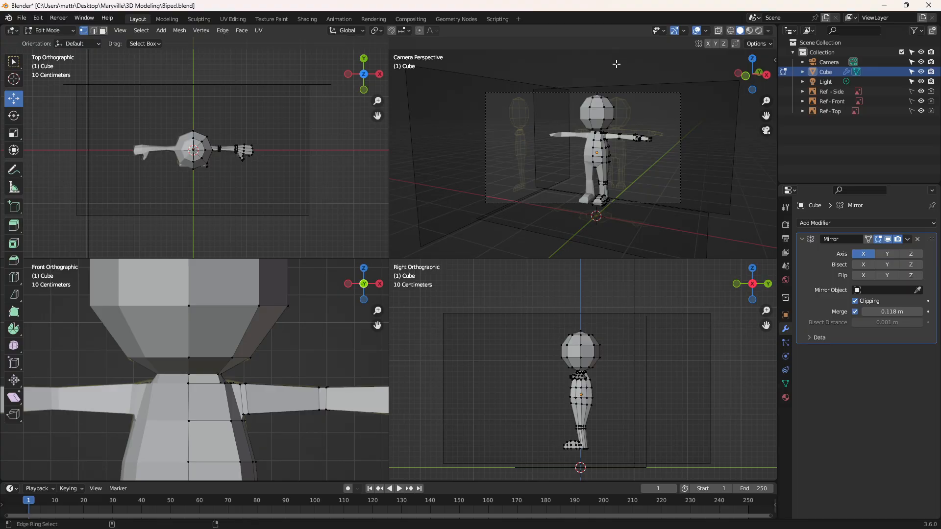
pyautogui.hotkey('ctrl', 'space')
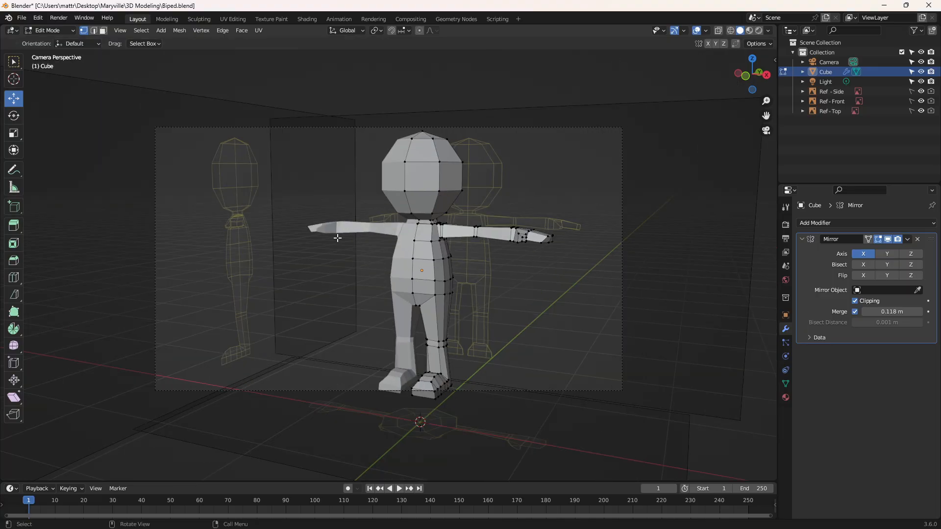
pyautogui.click(765, 130)
pyautogui.moveTo(523, 196); pyautogui.dragTo(489, 219, button='middle')
pyautogui.scroll(3, 485, 220)
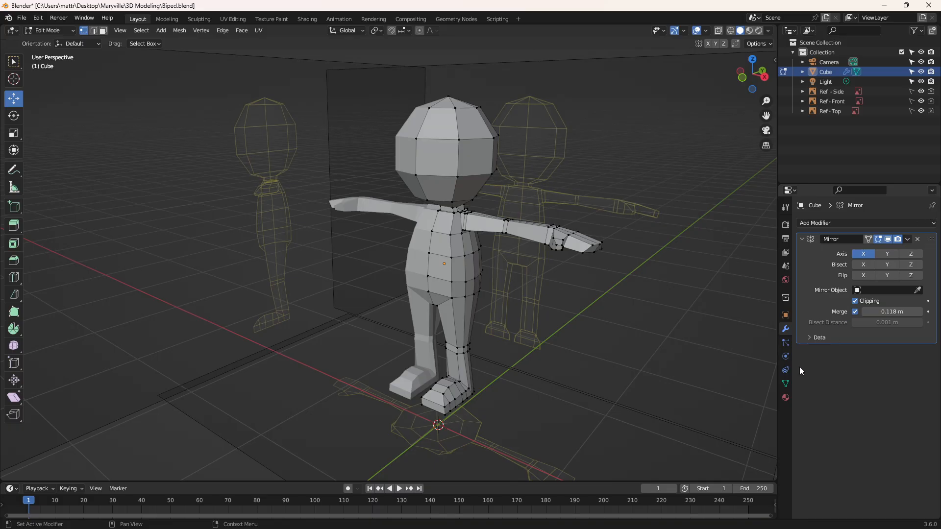
# Step: Add a Subdivision Surface modifier to the biped and check the smoothed body from several angles
pyautogui.click(836, 222)
pyautogui.click(748, 394)
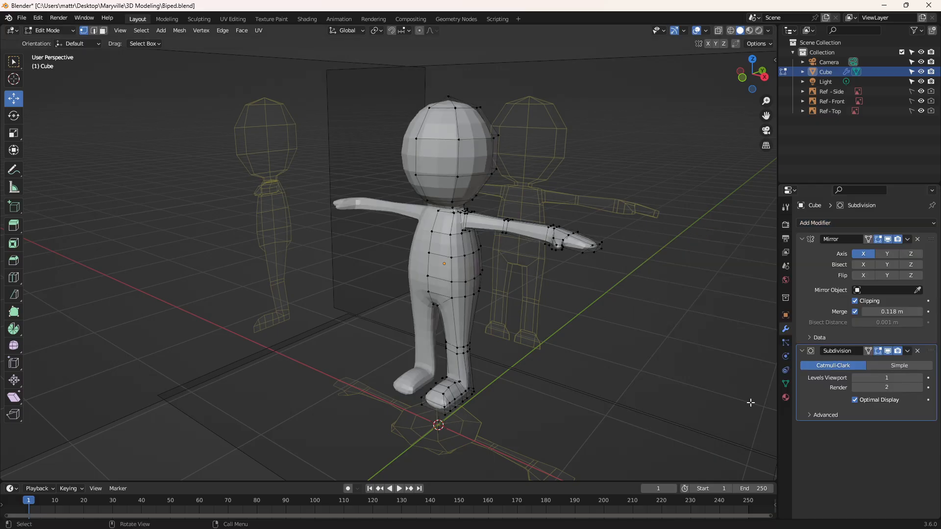
pyautogui.scroll(2, 464, 223)
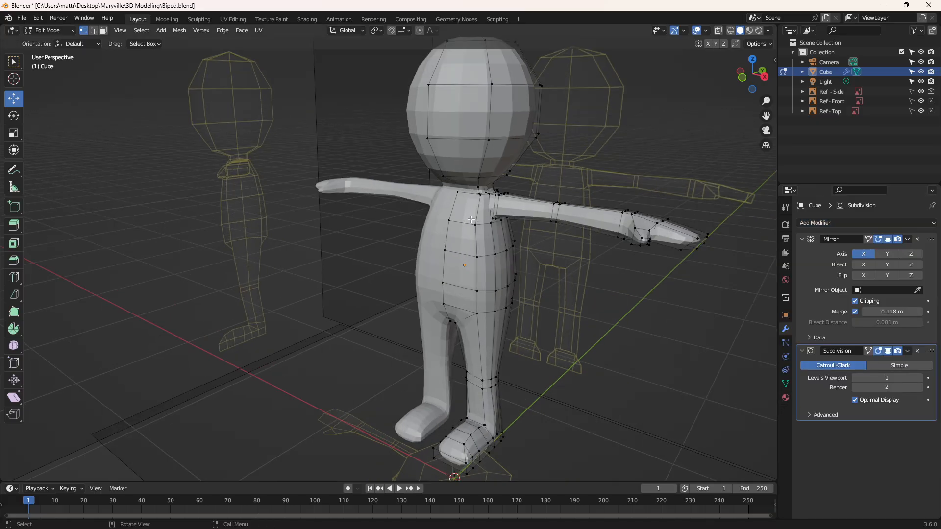
pyautogui.scroll(3, 521, 155)
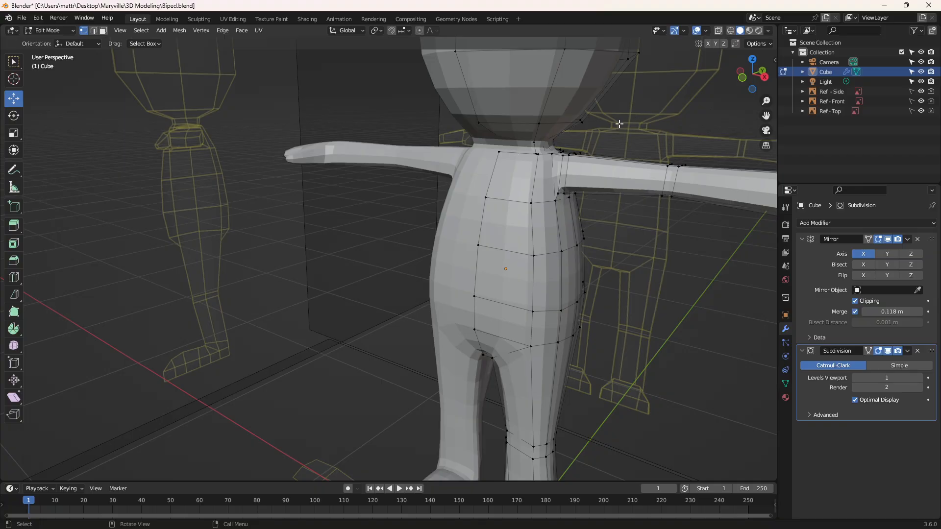
pyautogui.moveTo(620, 124); pyautogui.dragTo(667, 162, button='middle')
pyautogui.scroll(-2, 513, 201)
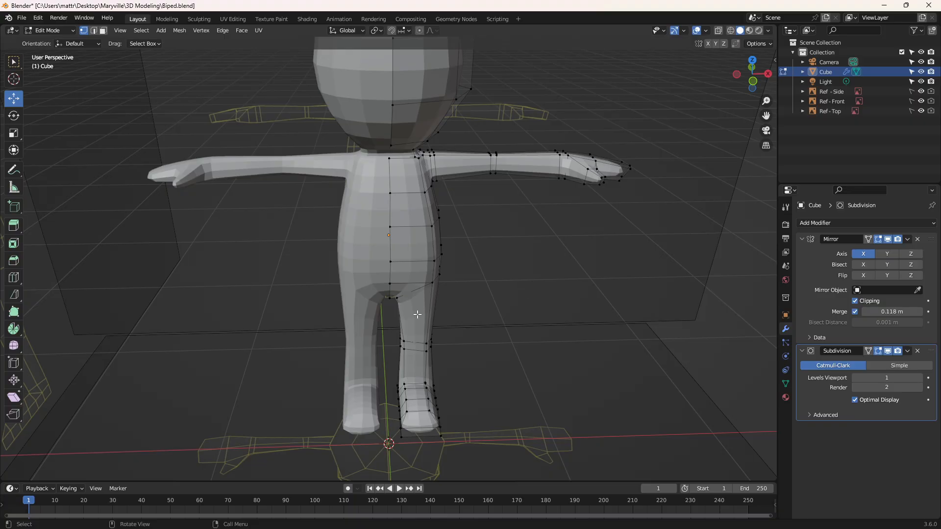
pyautogui.keyDown('shift'); pyautogui.moveTo(474, 182); pyautogui.dragTo(516, 233, button='middle'); pyautogui.keyUp('shift')
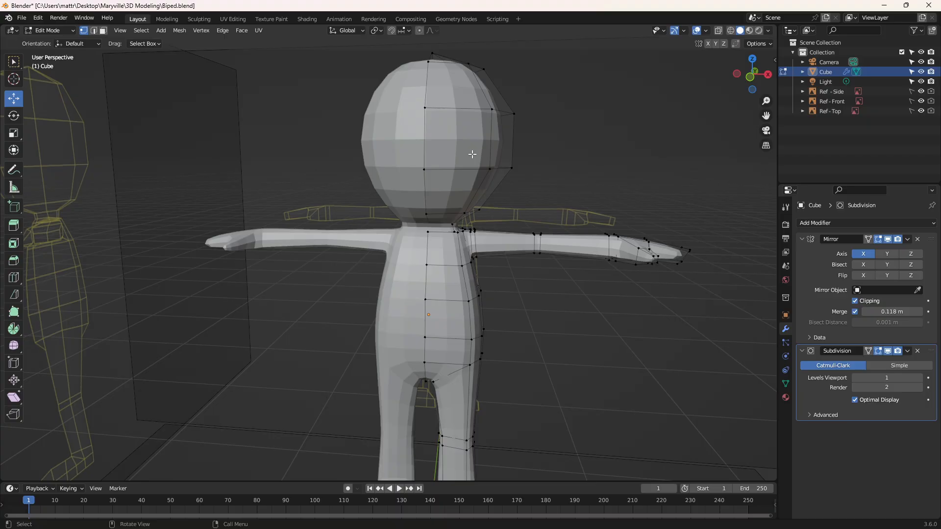
pyautogui.moveTo(470, 157); pyautogui.dragTo(483, 175, button='middle')
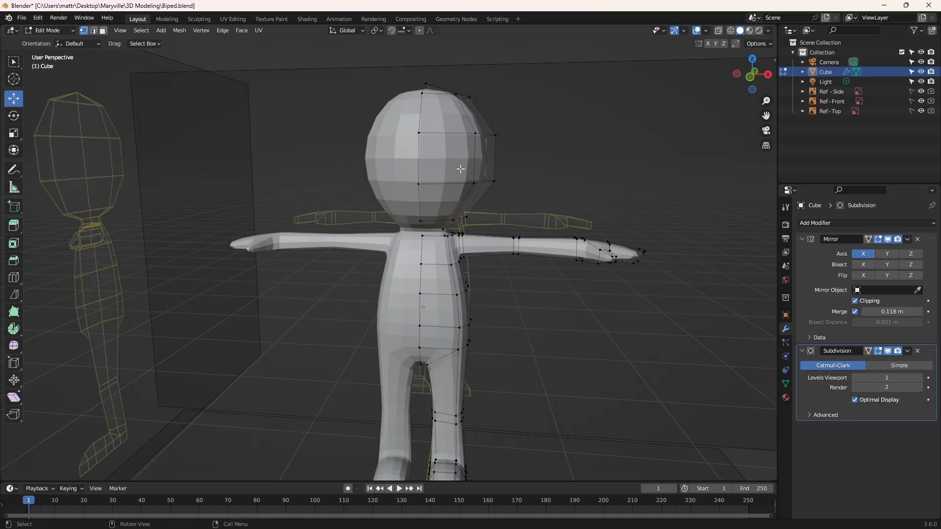
# Step: Switch to Object Mode and apply Shade Smooth to the biped
pyautogui.rightClick(434, 158)
pyautogui.click(58, 32)
pyautogui.click(52, 42)
pyautogui.rightClick(442, 148)
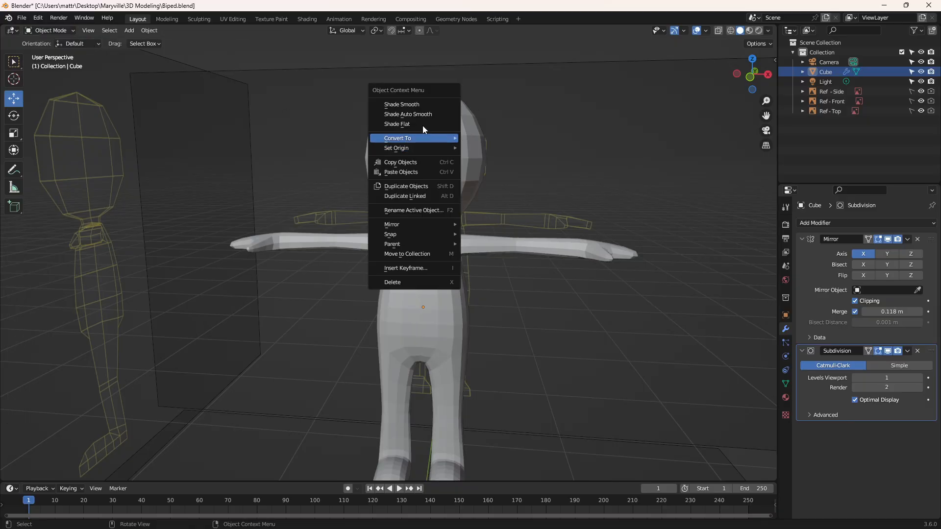
pyautogui.press('Escape')
pyautogui.click(428, 140)
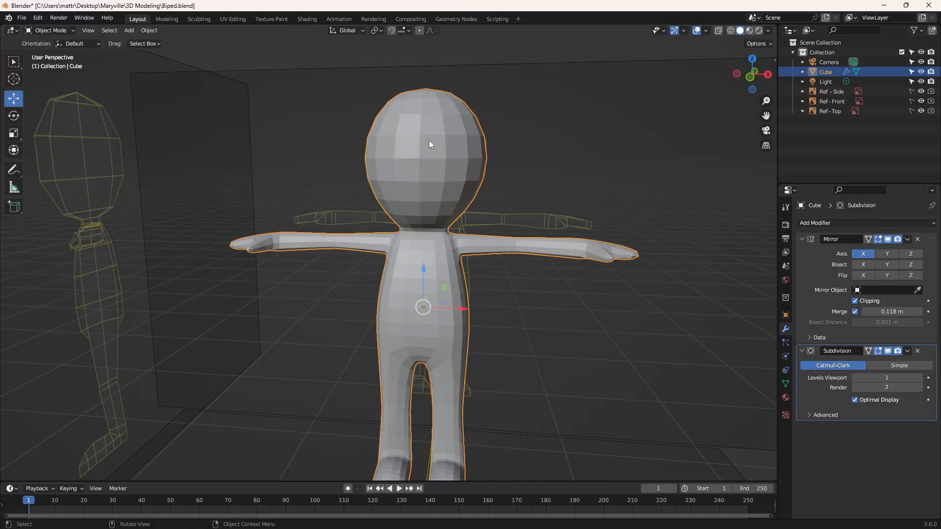
pyautogui.rightClick(405, 134)
pyautogui.click(402, 133)
pyautogui.scroll(-4, 459, 159)
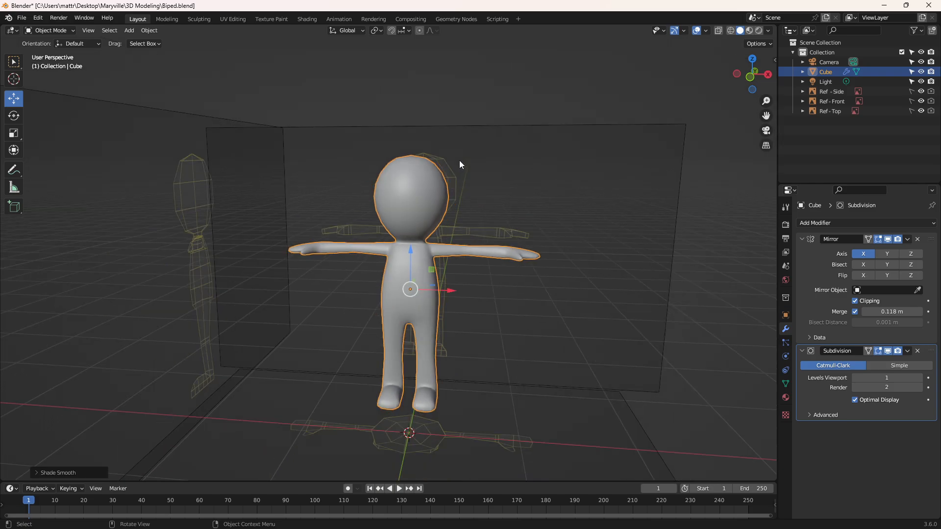
# Step: Render the current frame, view the whole image and close the render window
pyautogui.press('F12')
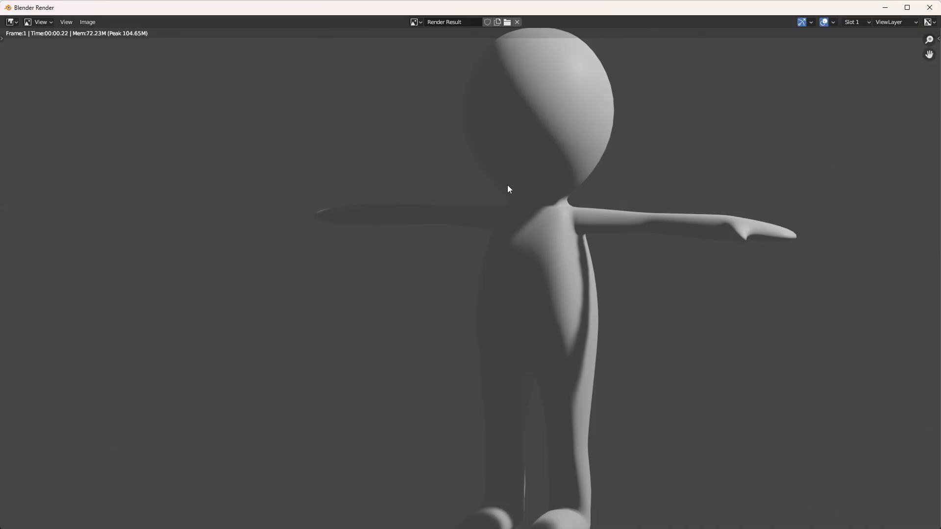
pyautogui.scroll(-1, 611, 228)
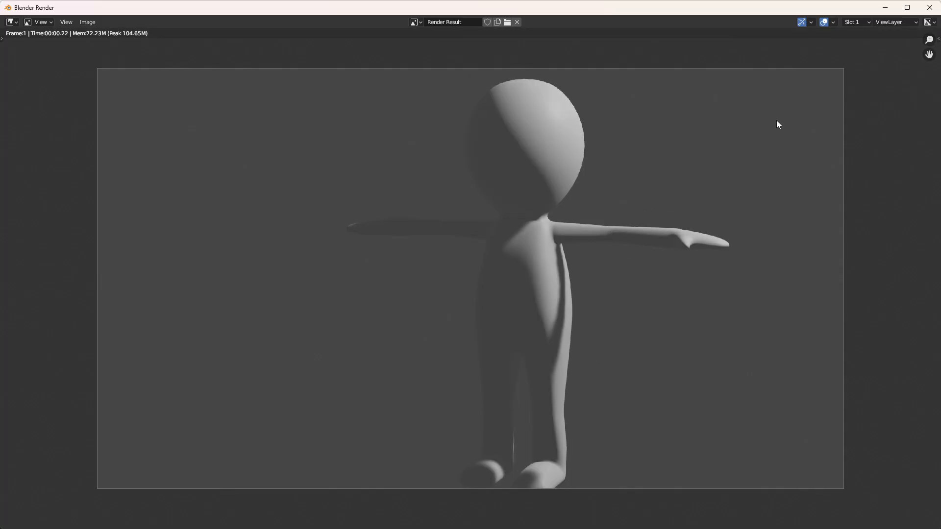
pyautogui.click(929, 8)
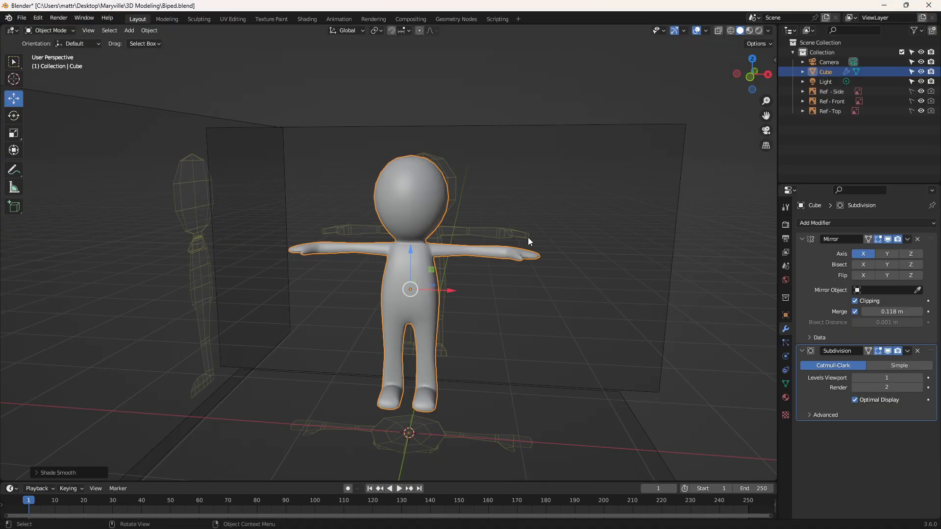
# Step: Remove the Subdivision modifier from the biped, leaving the Mirror modifier in place
pyautogui.moveTo(559, 210); pyautogui.dragTo(542, 228, button='middle')
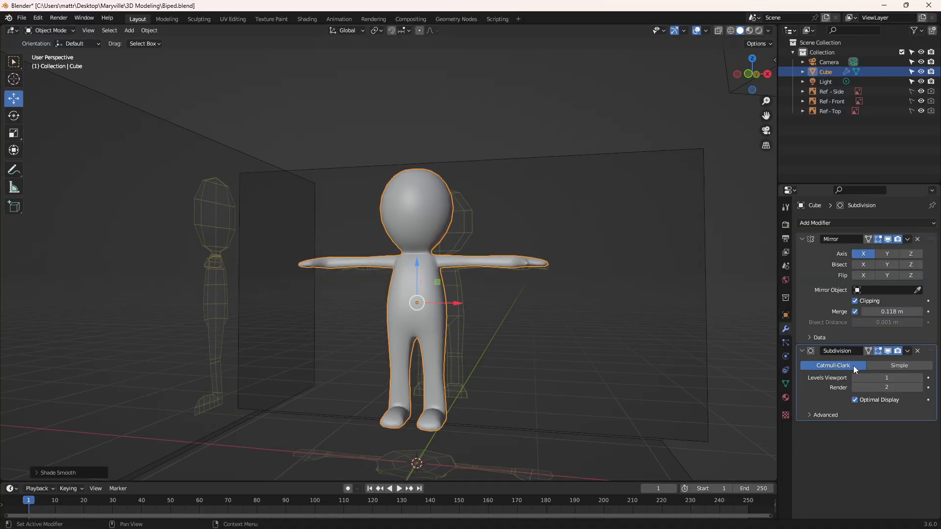
pyautogui.click(917, 351)
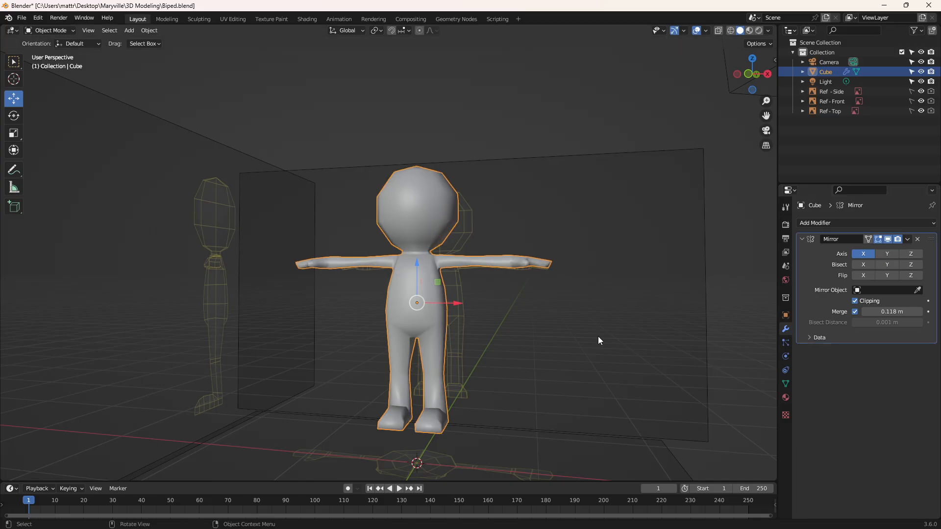